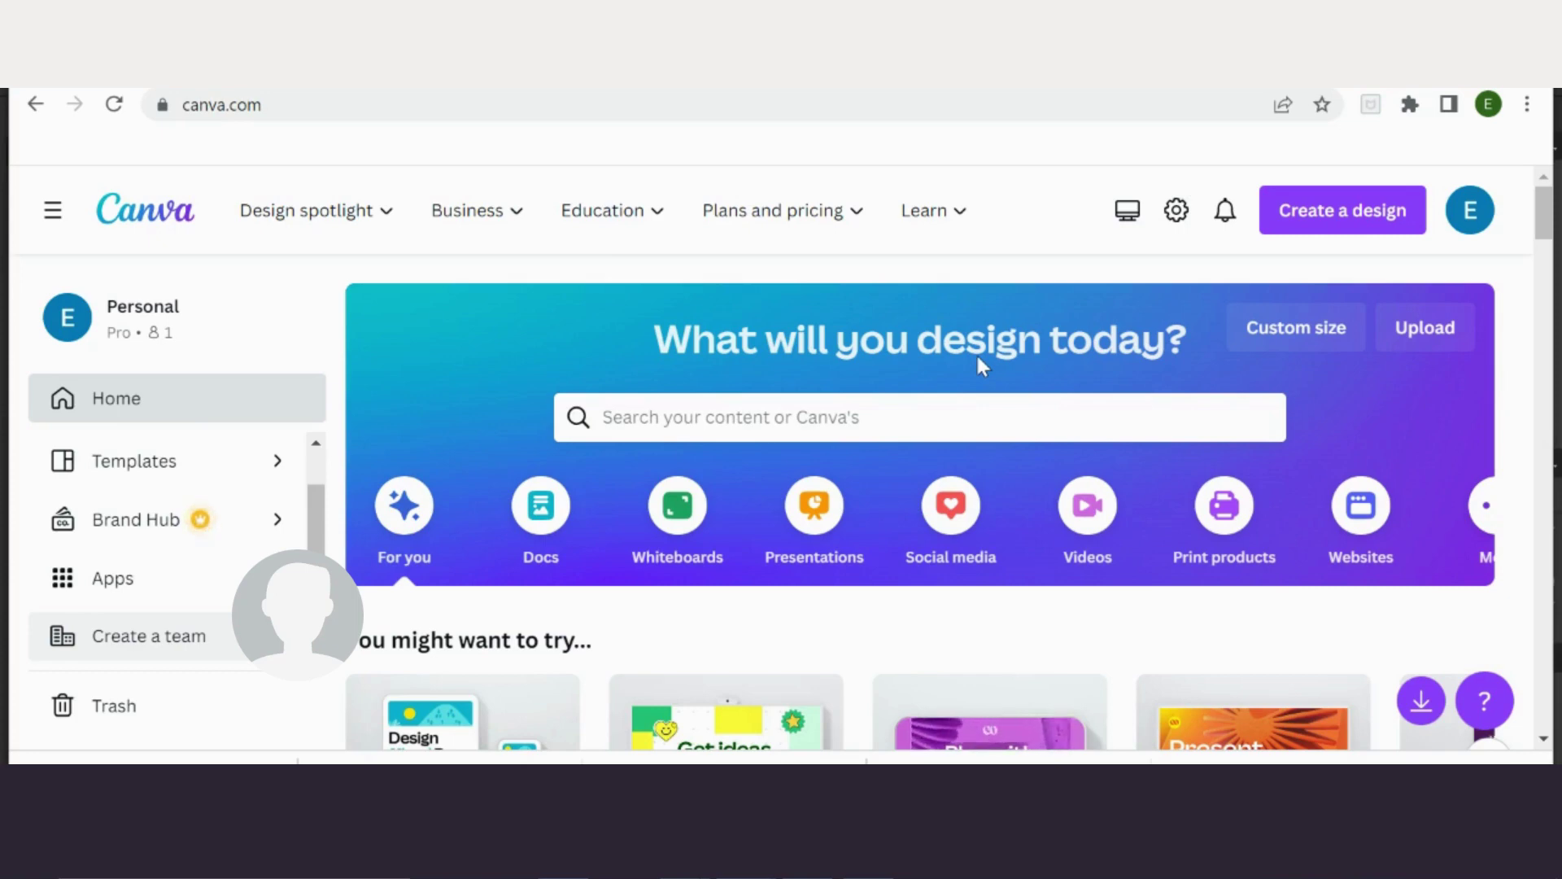
- Search the templates for "a4" and create a blank A4 document from the results
click(976, 413)
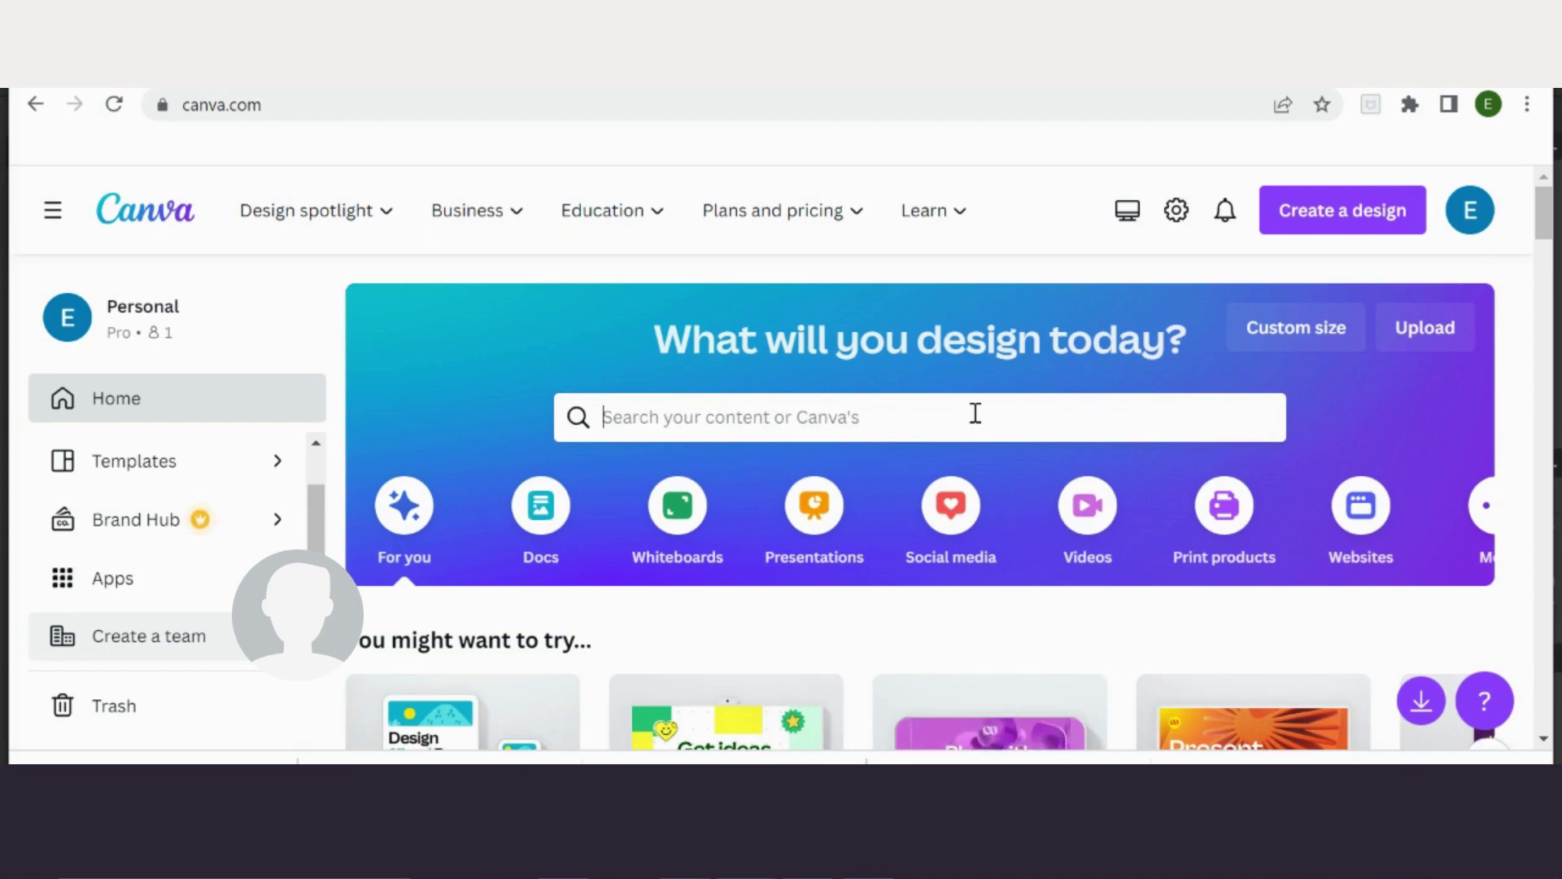
text(a4)
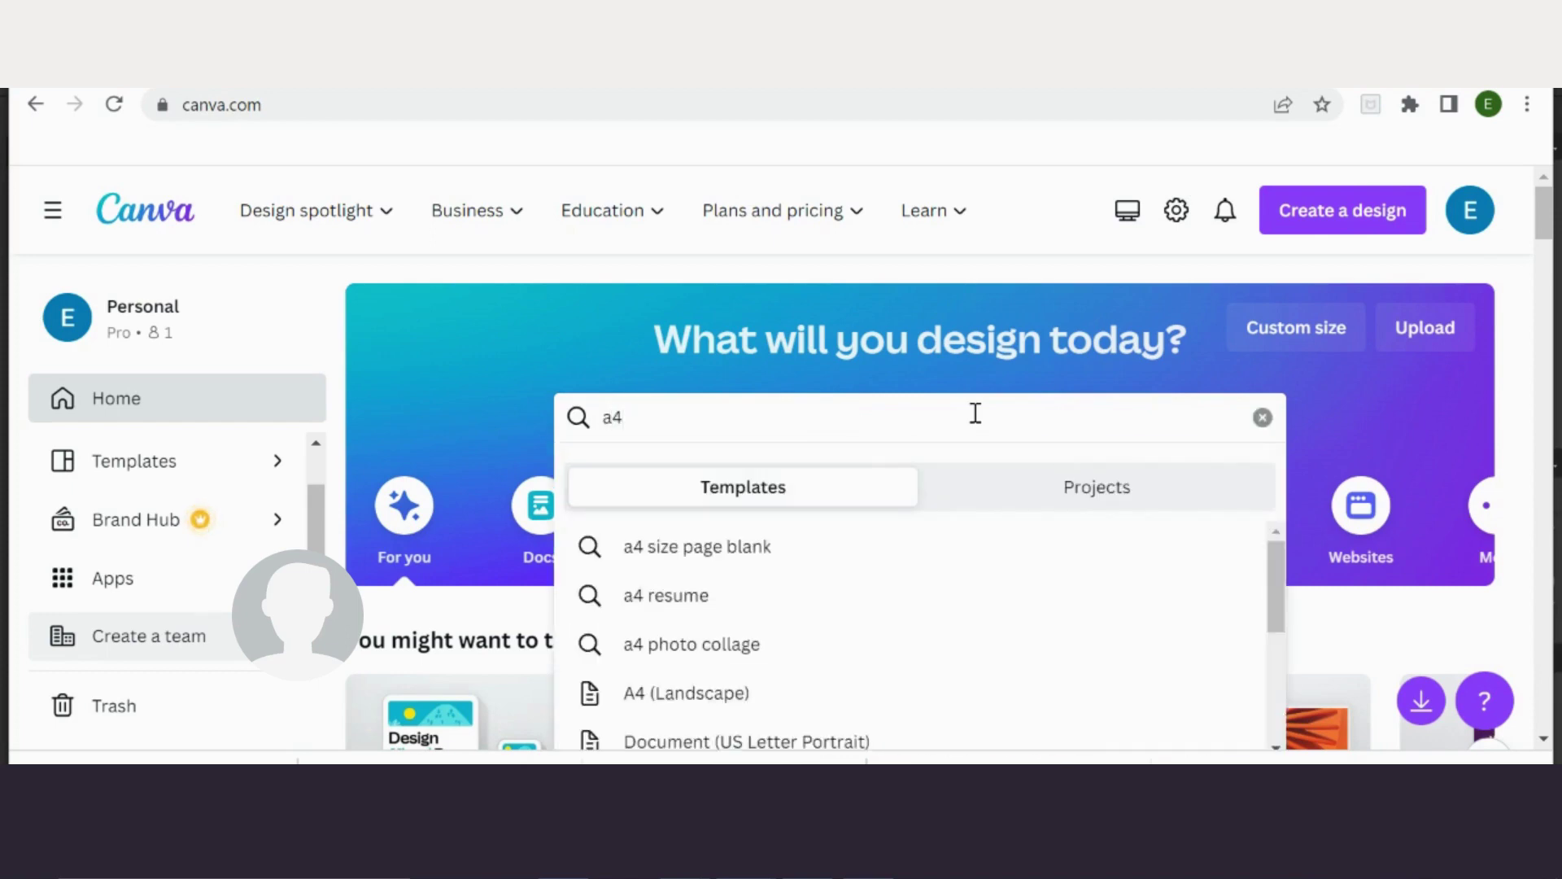
key(Return)
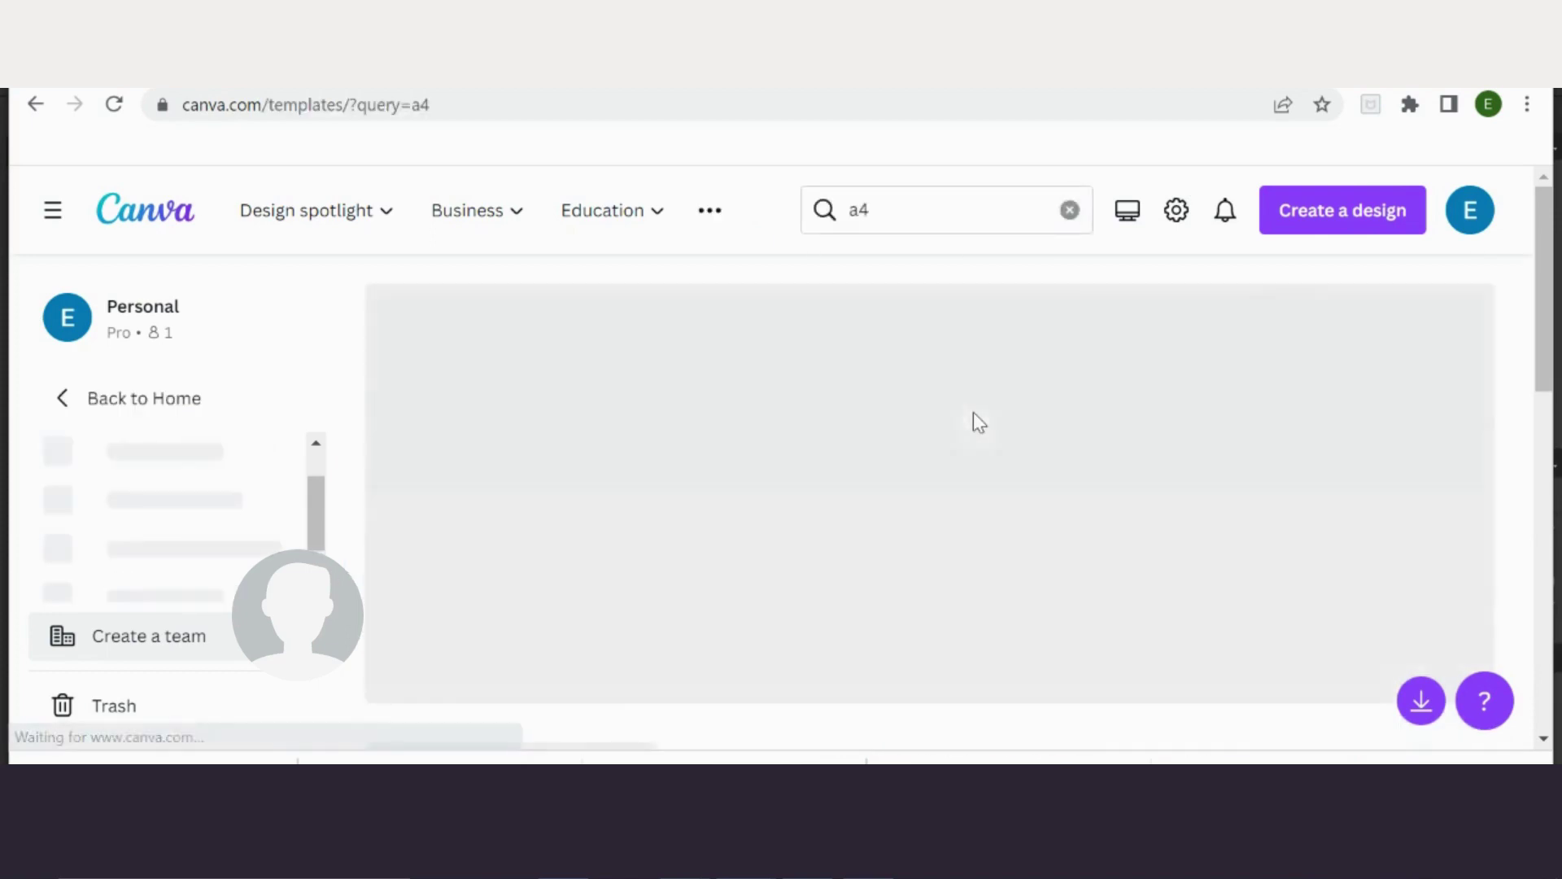
scroll(832, 491, down, 2)
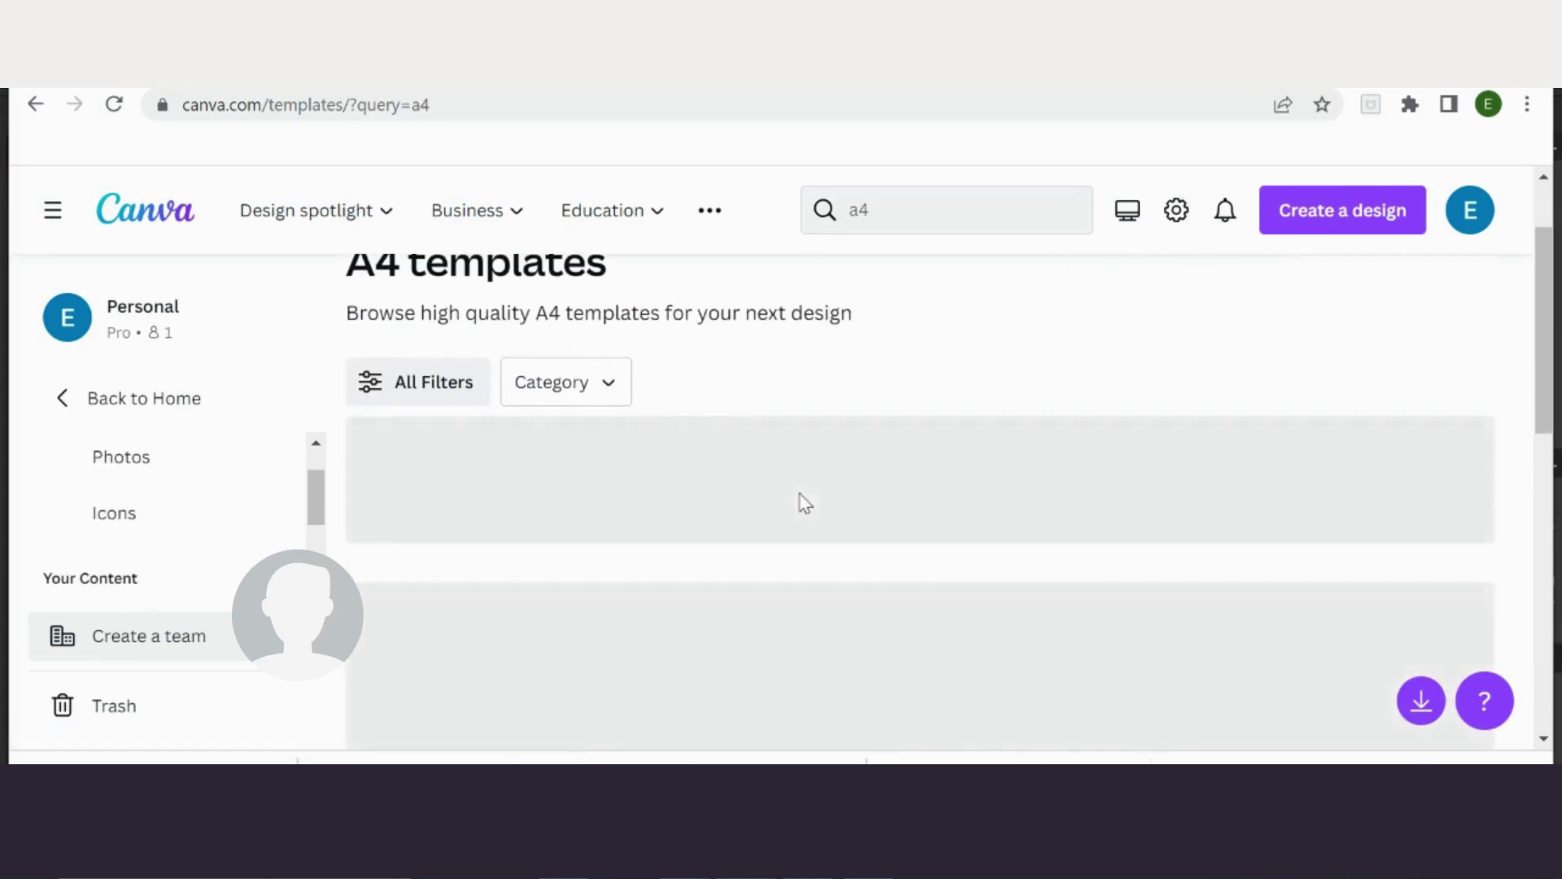
scroll(804, 503, down, 3)
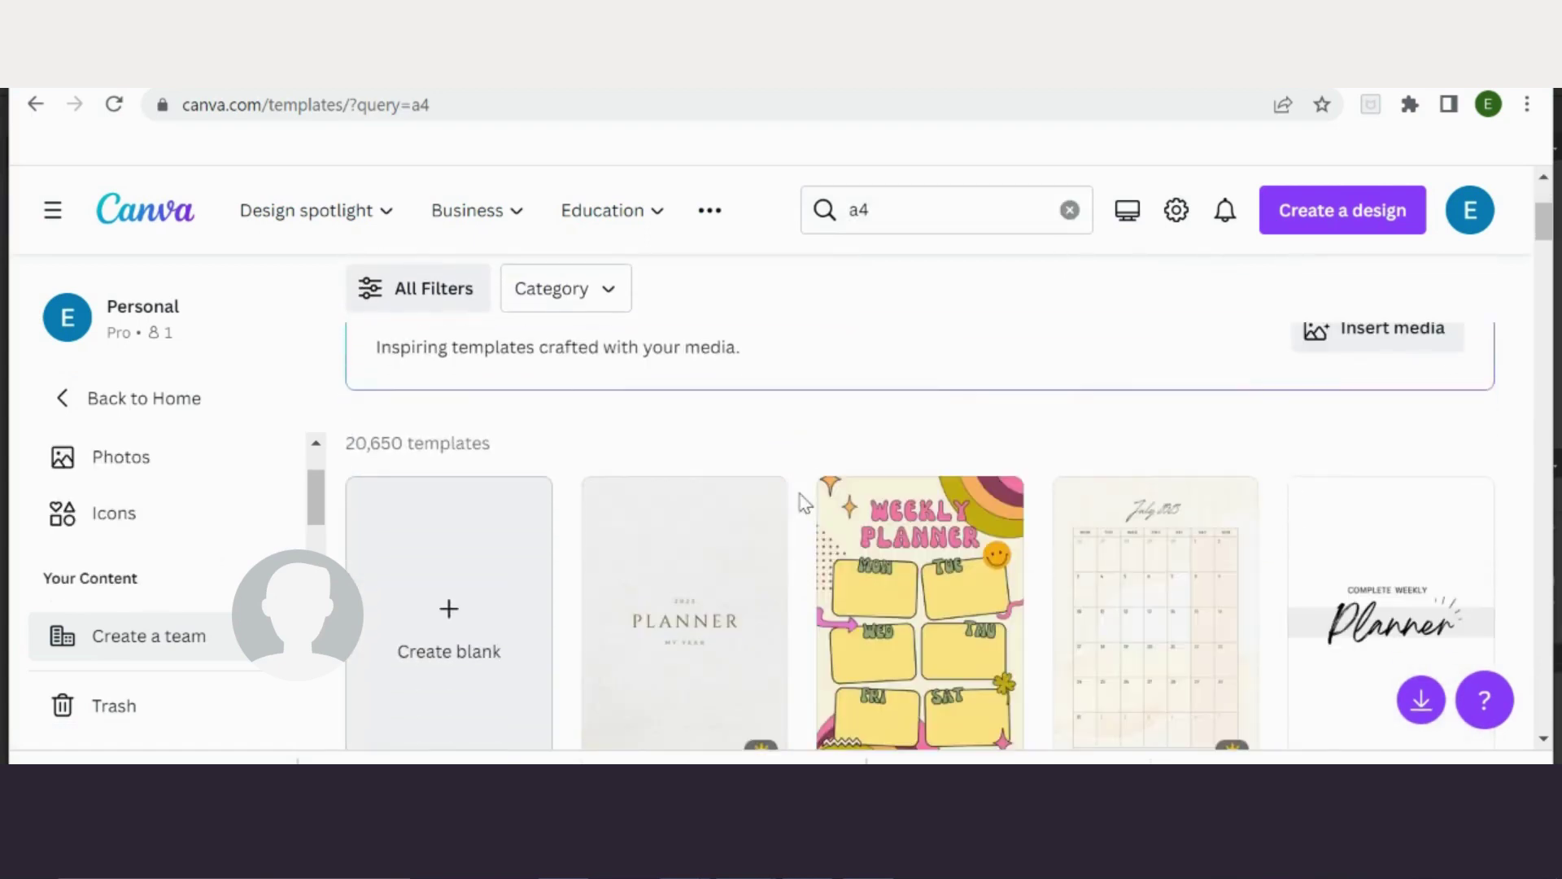
click(475, 629)
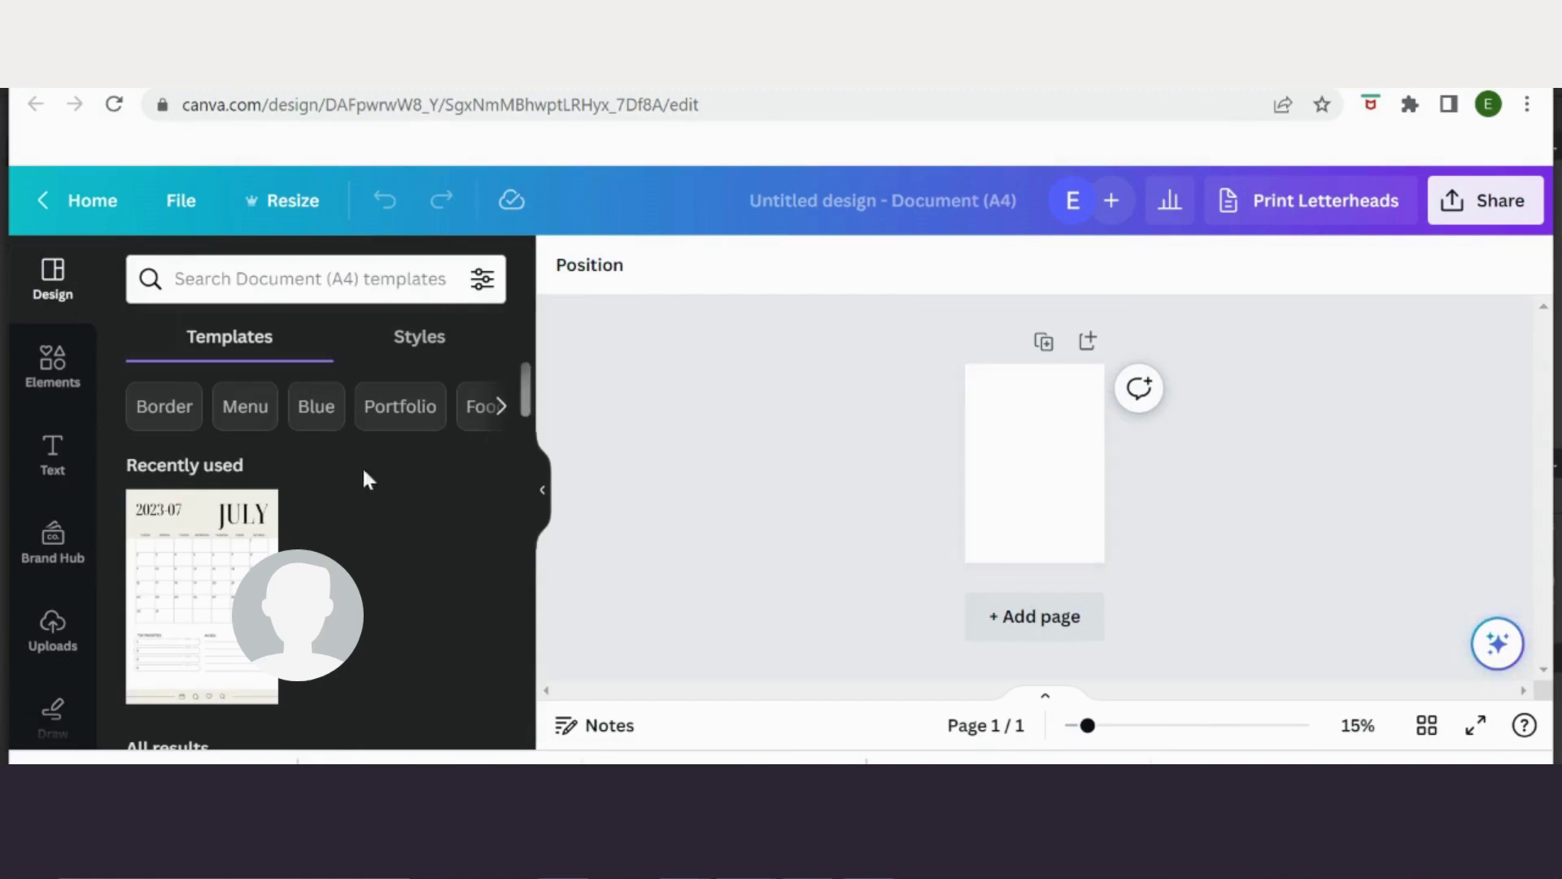
- Add a circle shape from the basic lines and shapes to the blank page
click(50, 376)
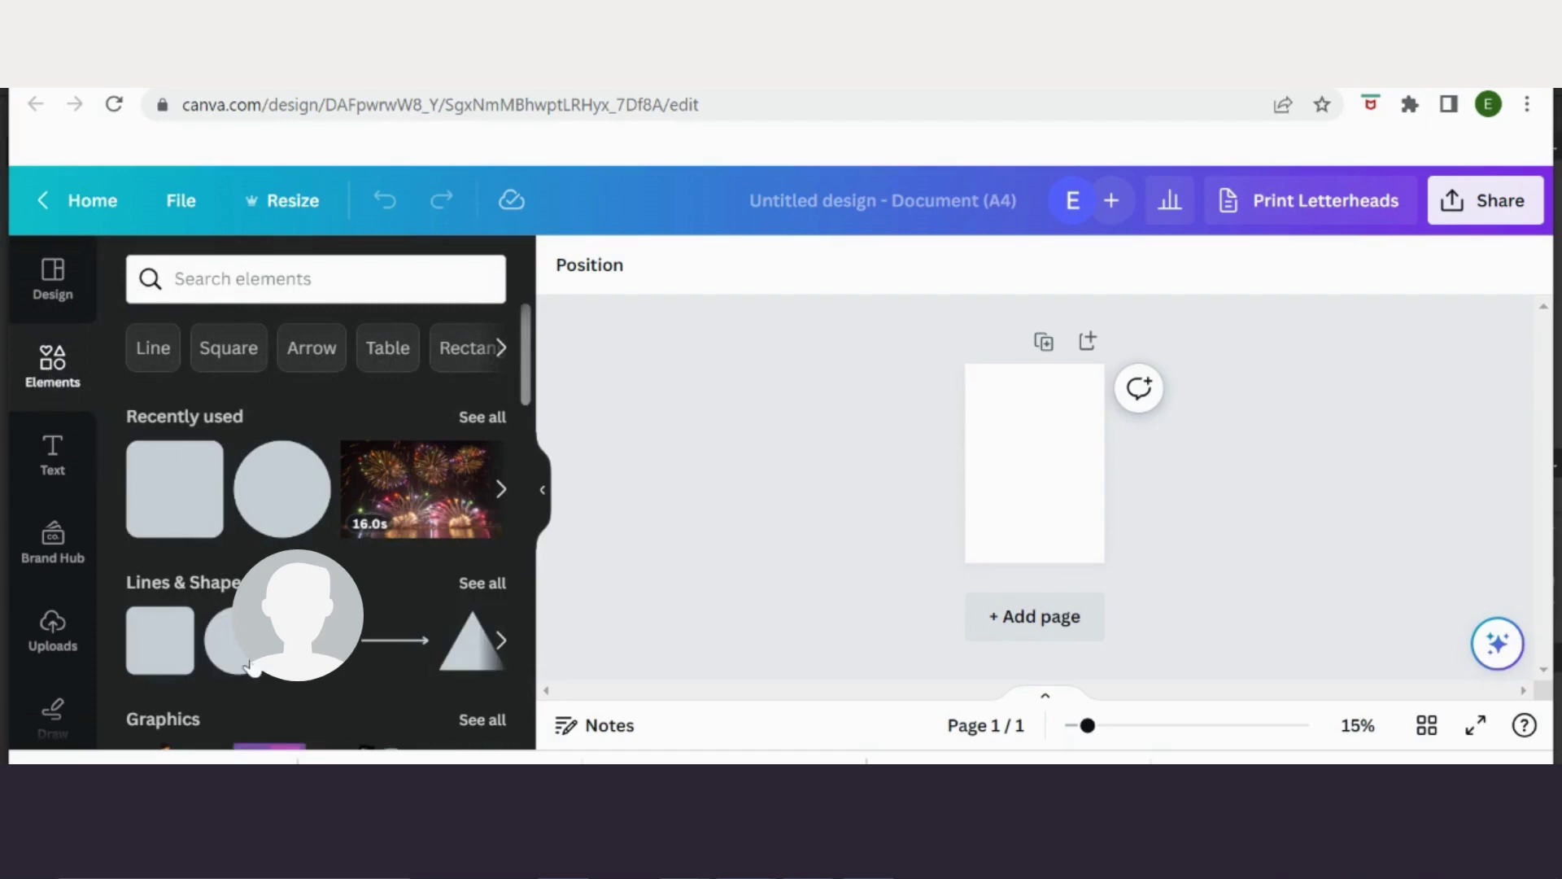
click(251, 667)
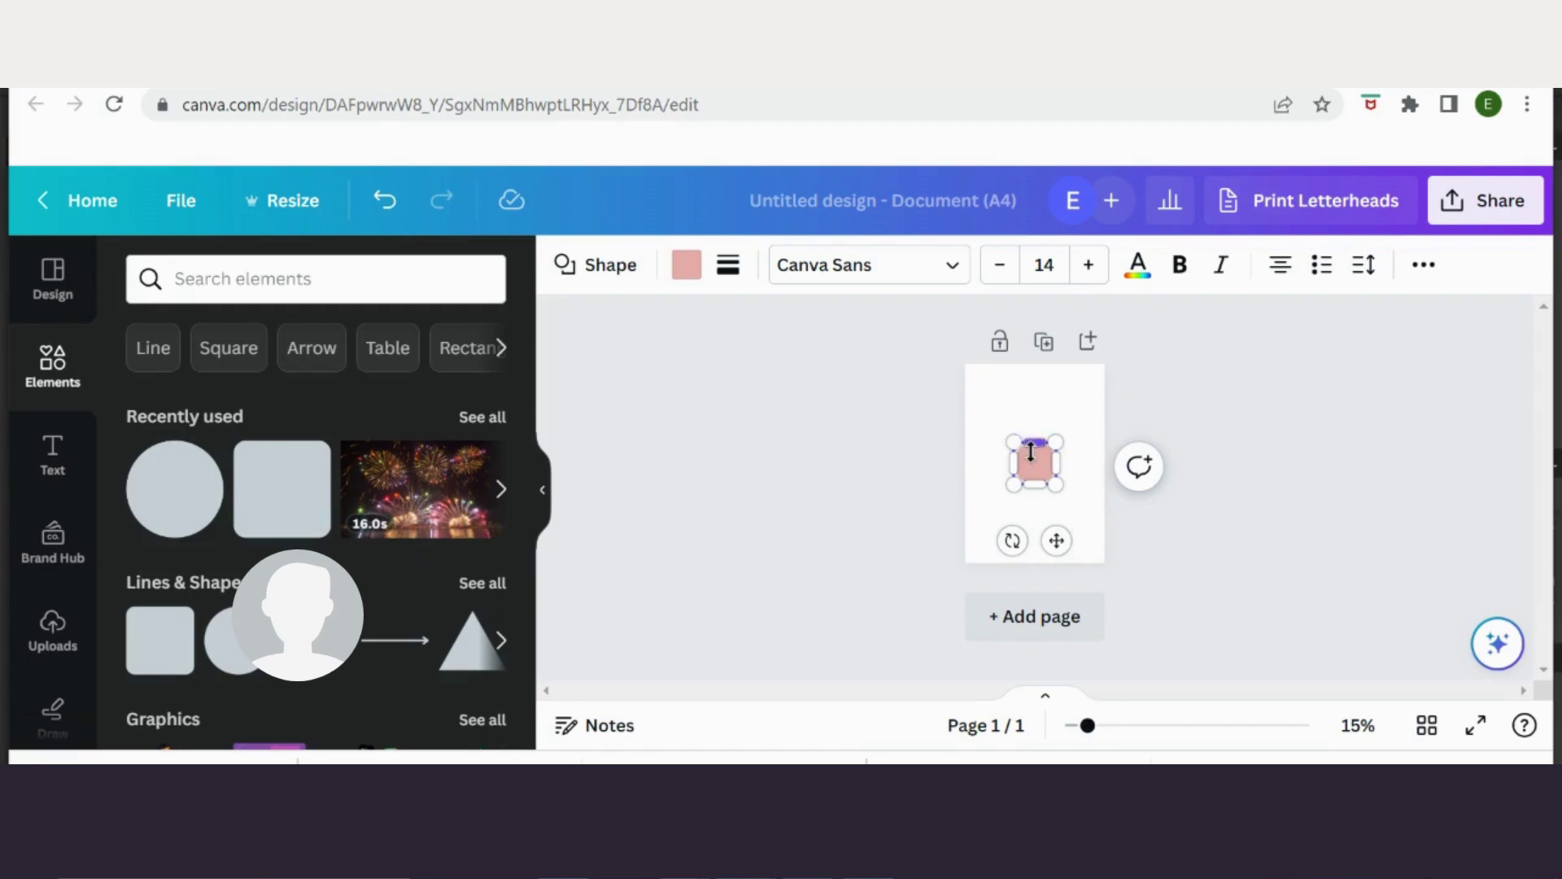
ctrl+scroll(1032, 460, up, 3)
ctrl+scroll(1032, 451, up, 4)
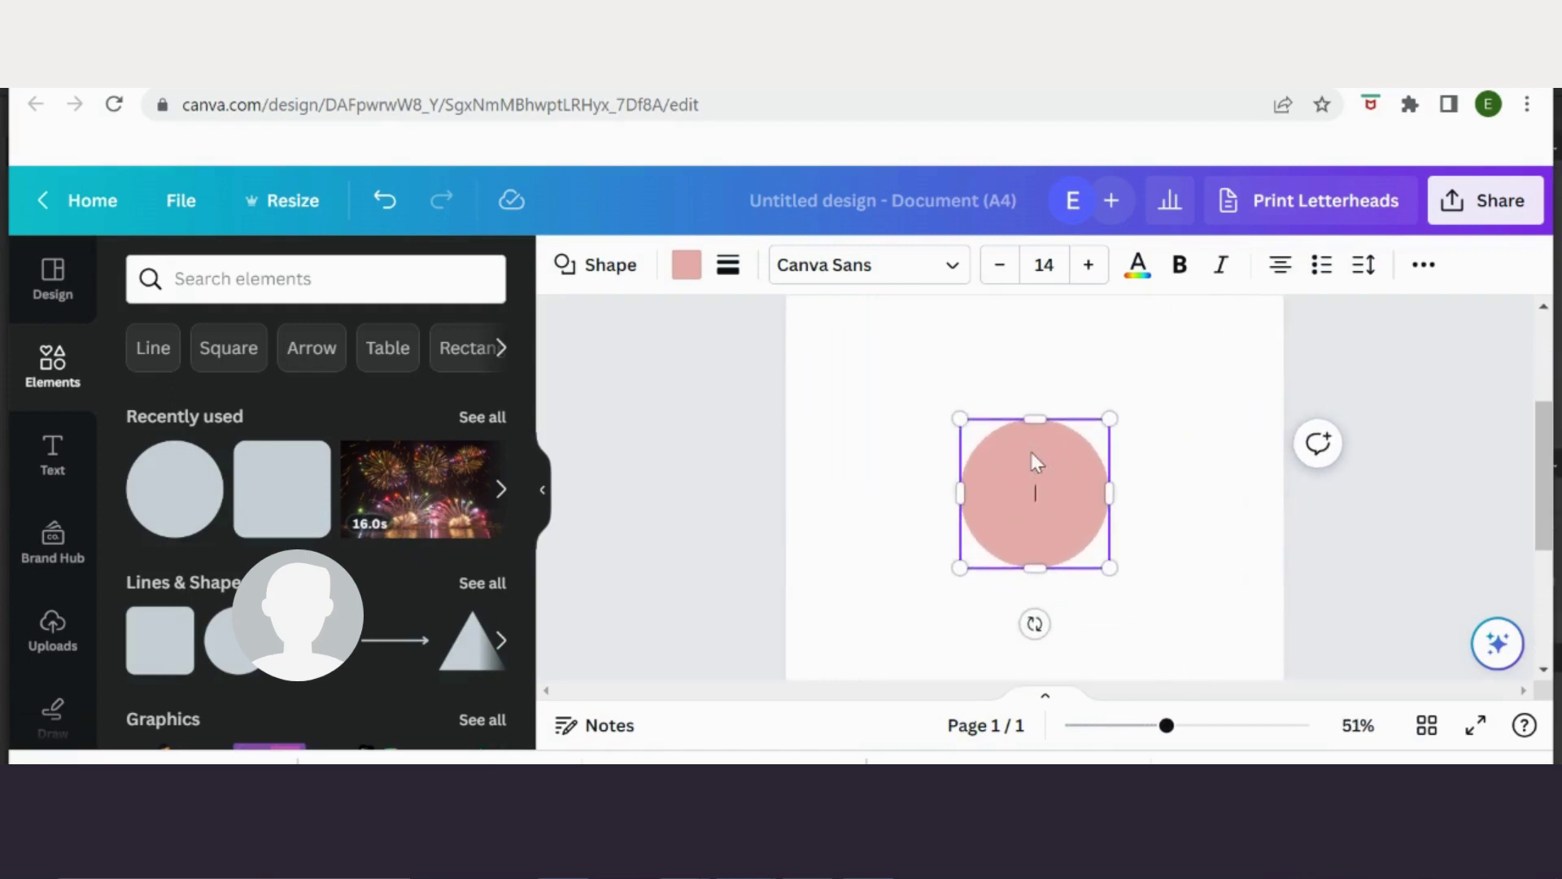
- Make the circle's fill transparent and give it a solid black outline
click(686, 274)
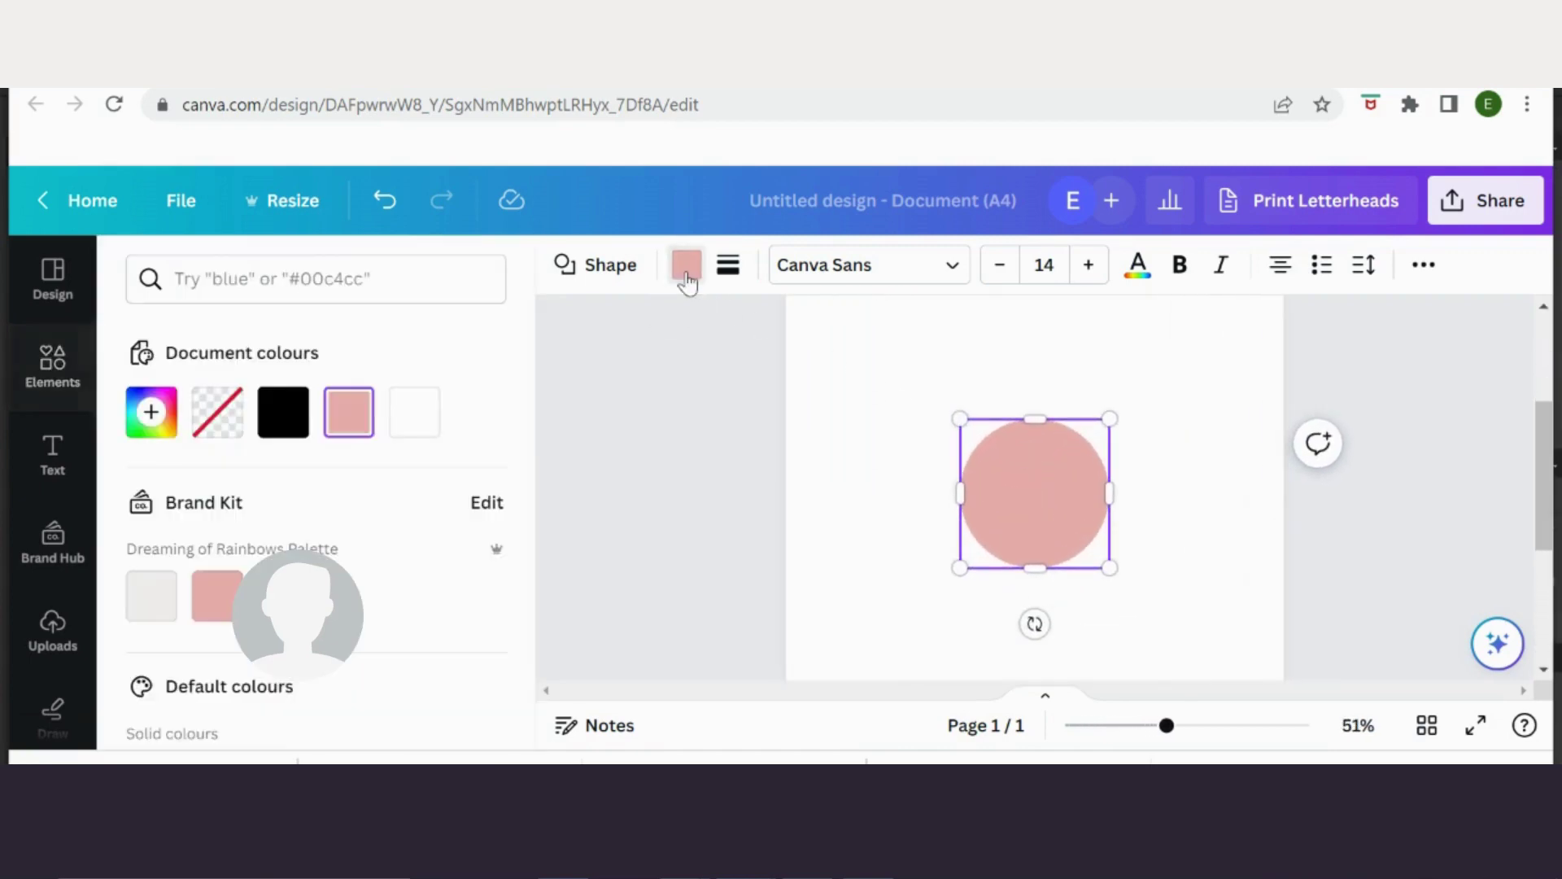
click(203, 422)
click(728, 264)
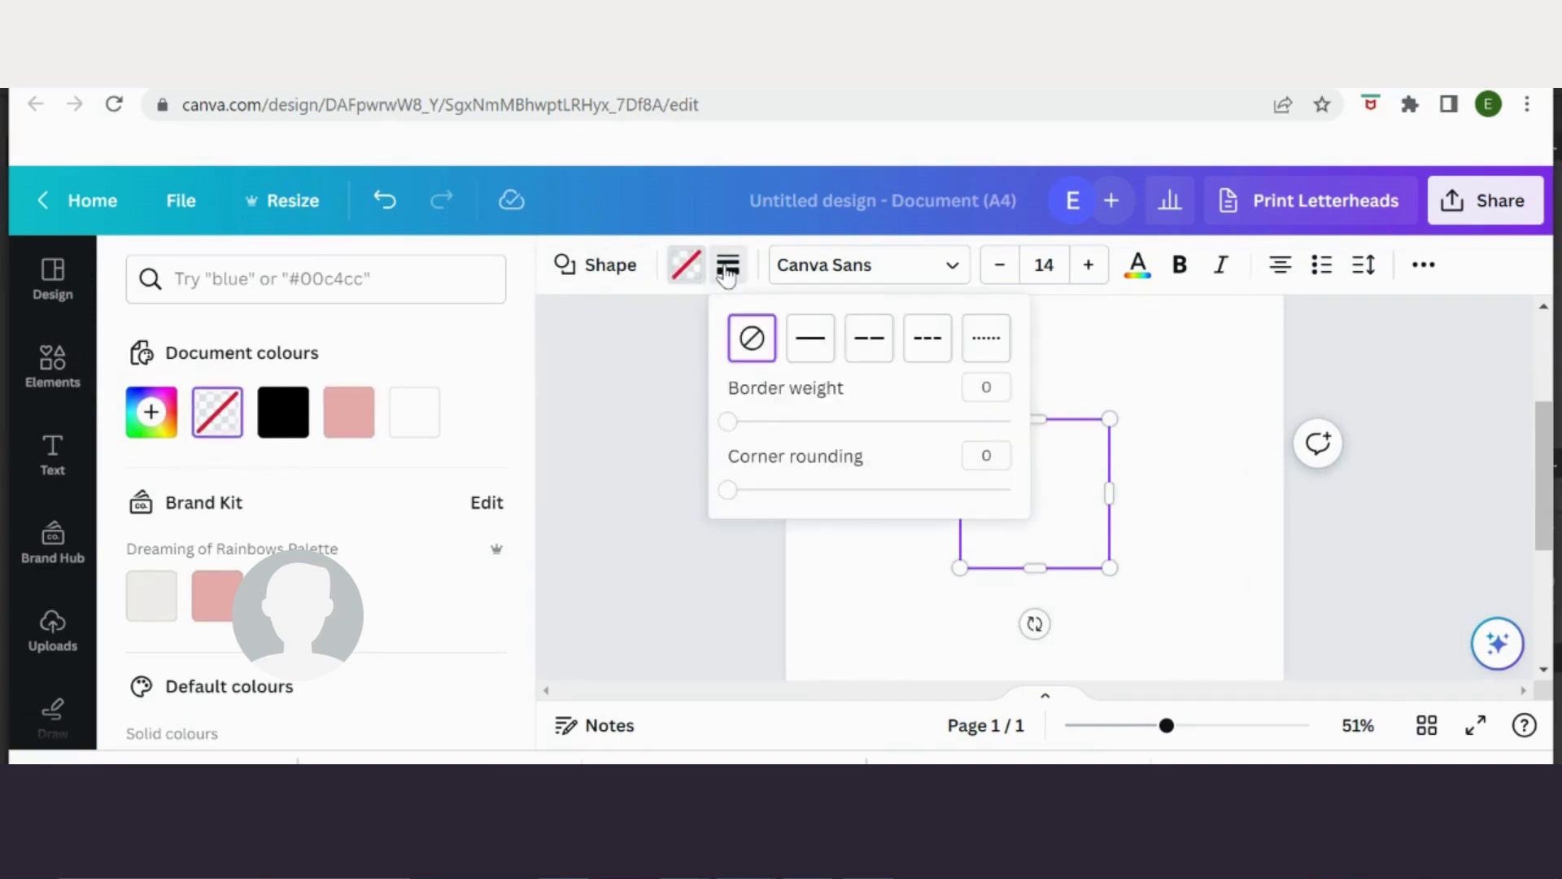
click(810, 338)
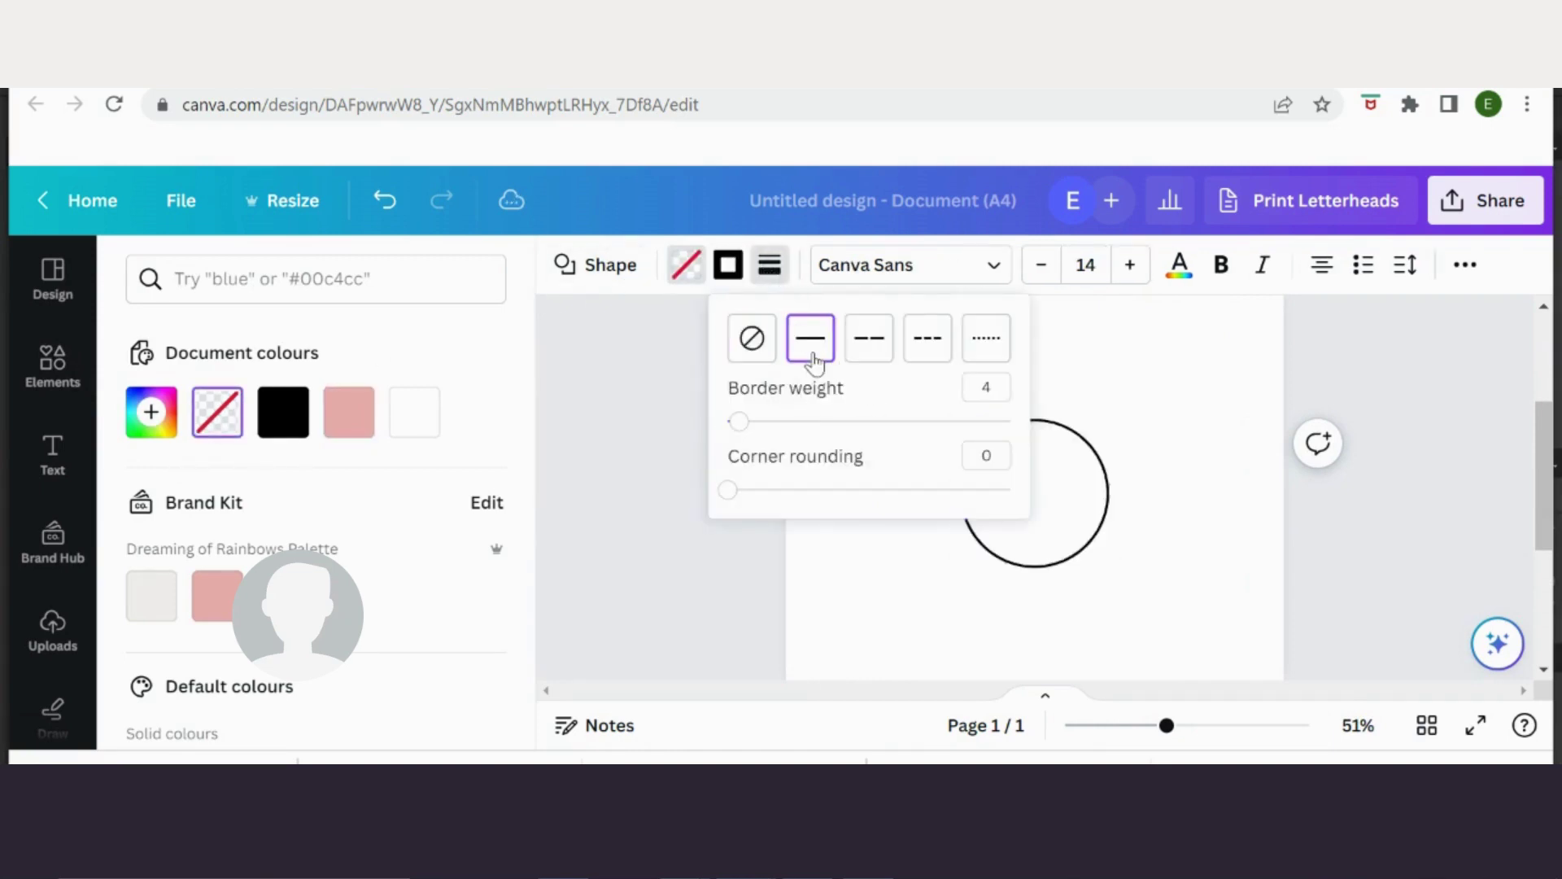
click(1199, 530)
click(1199, 531)
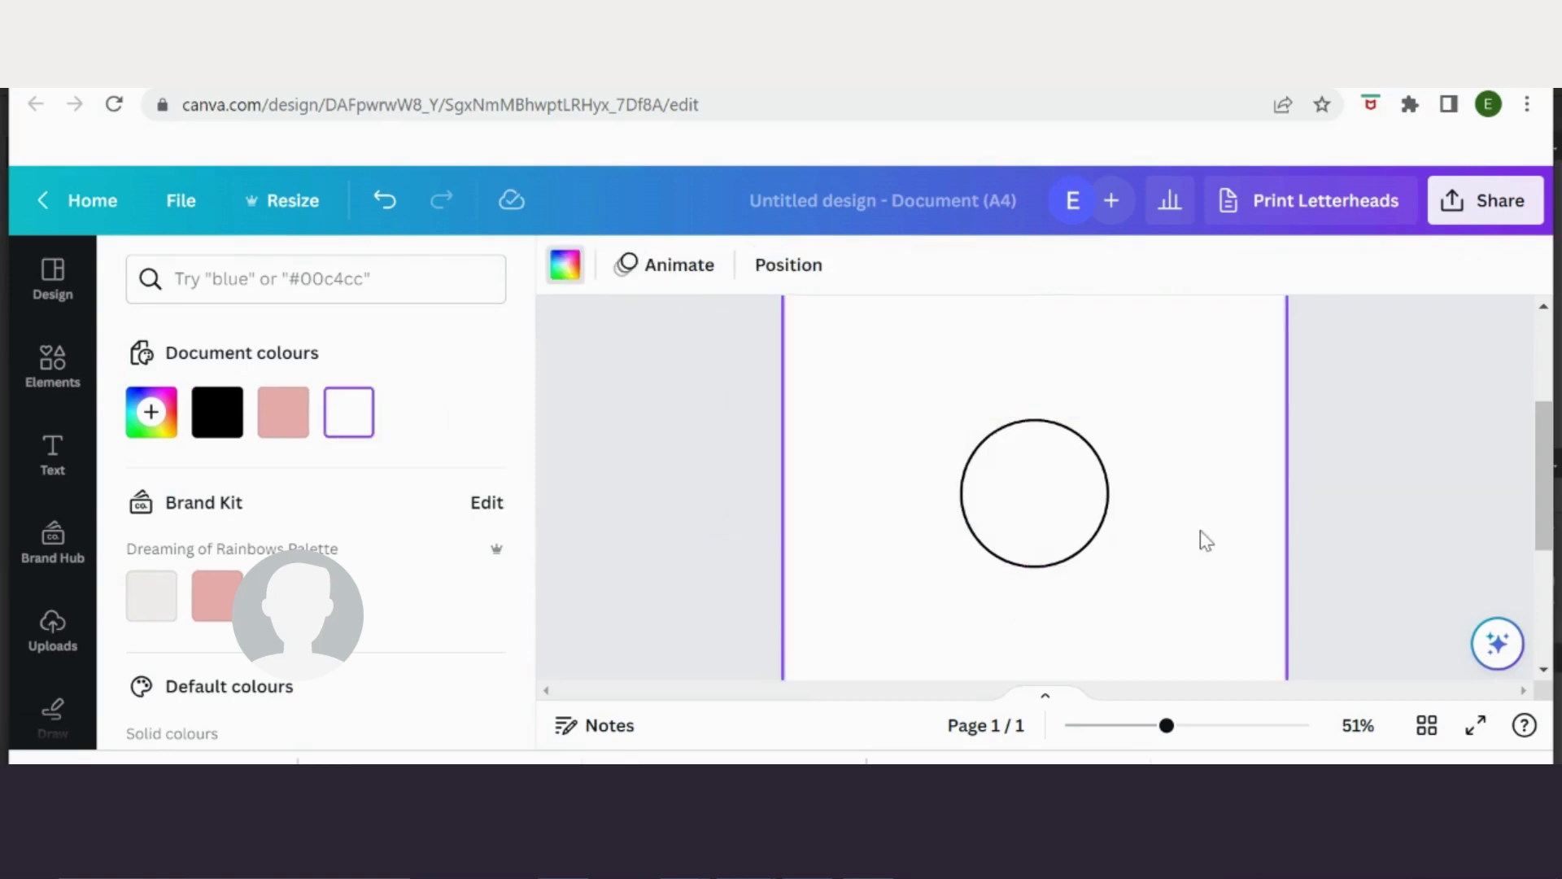
- Resize the outlined circle to exactly 70.5 mm wide and 70.5 mm high
click(1105, 529)
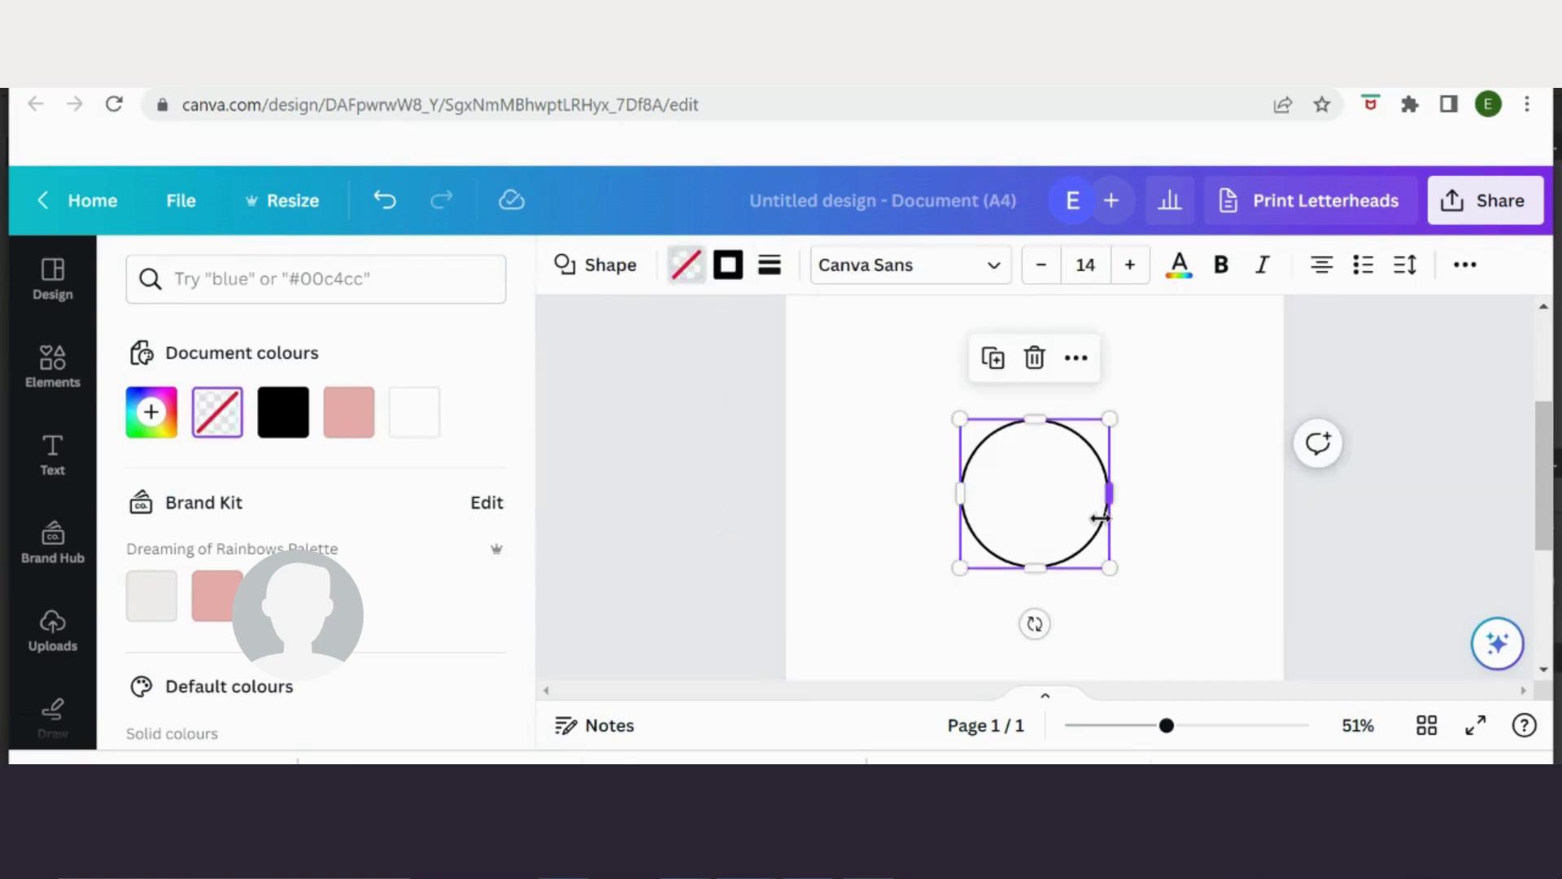
drag(1110, 566, 1144, 600)
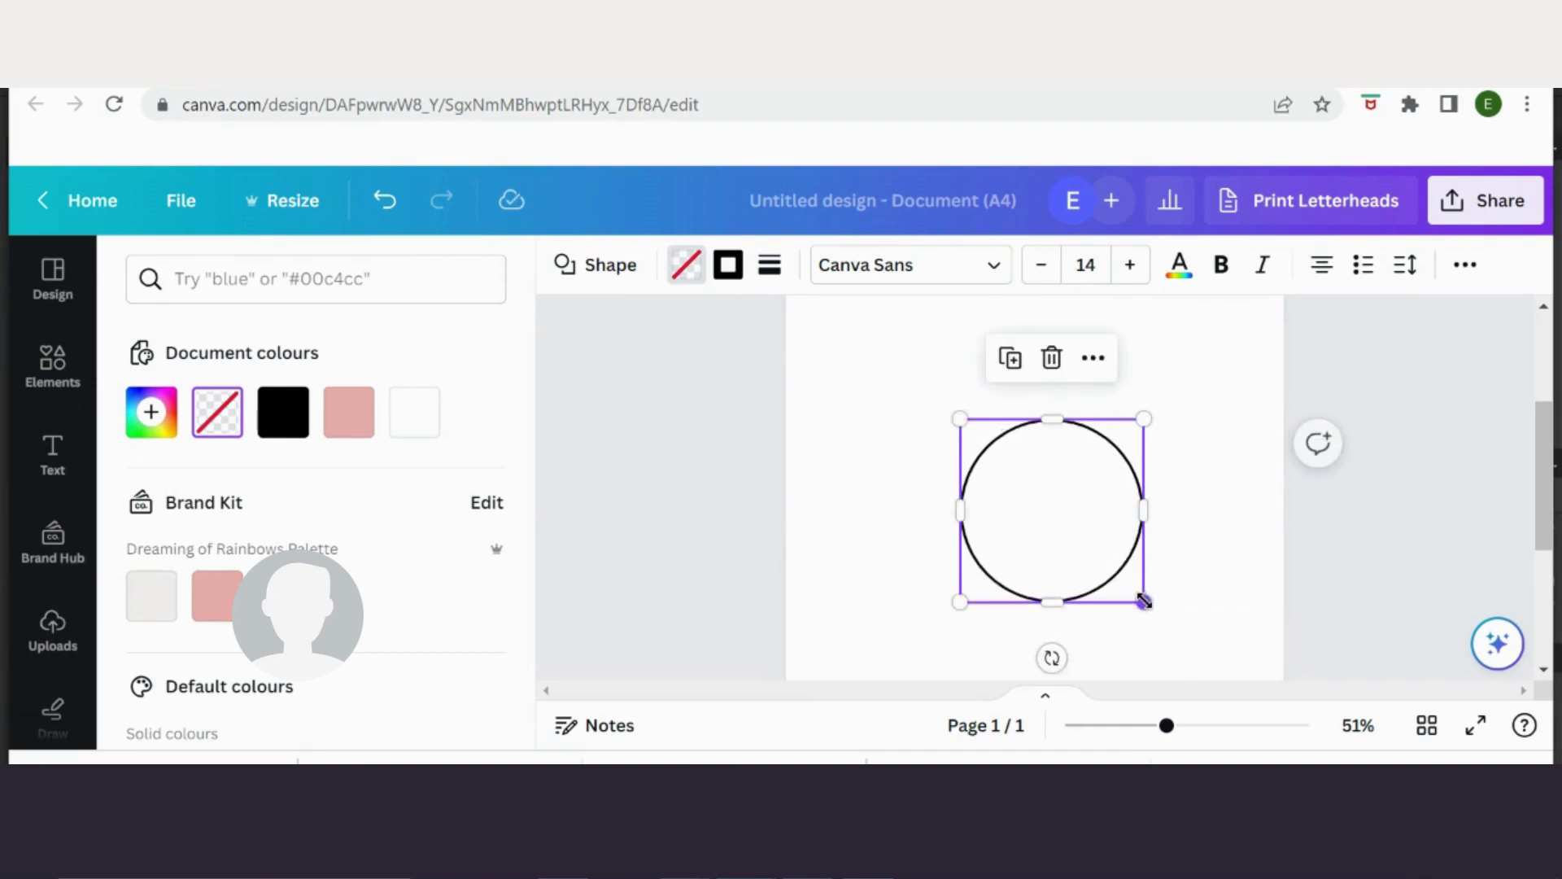
click(1460, 266)
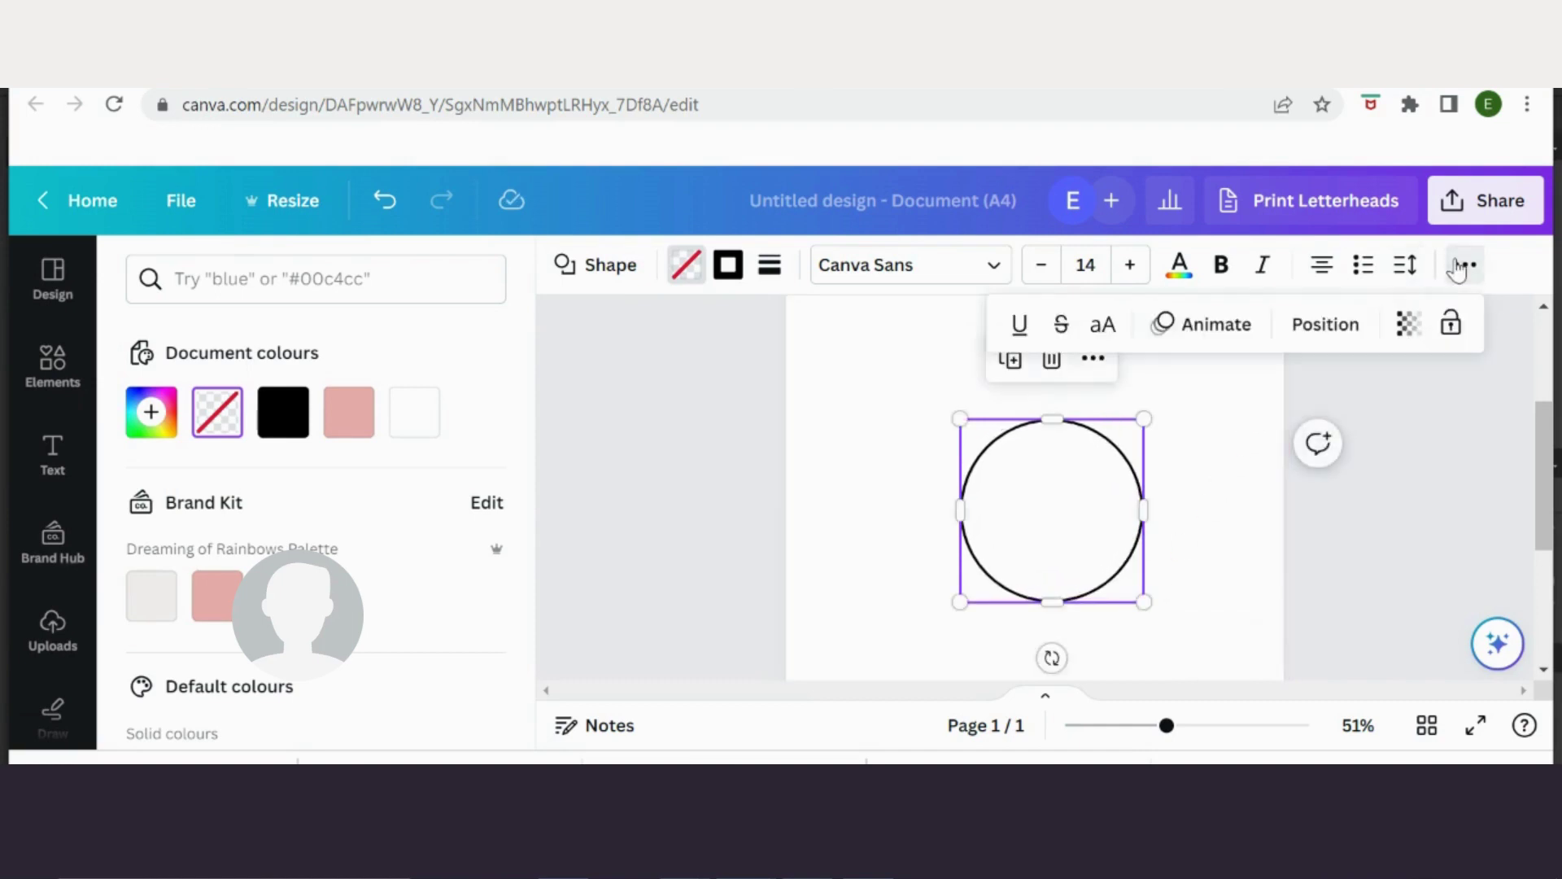
click(1323, 328)
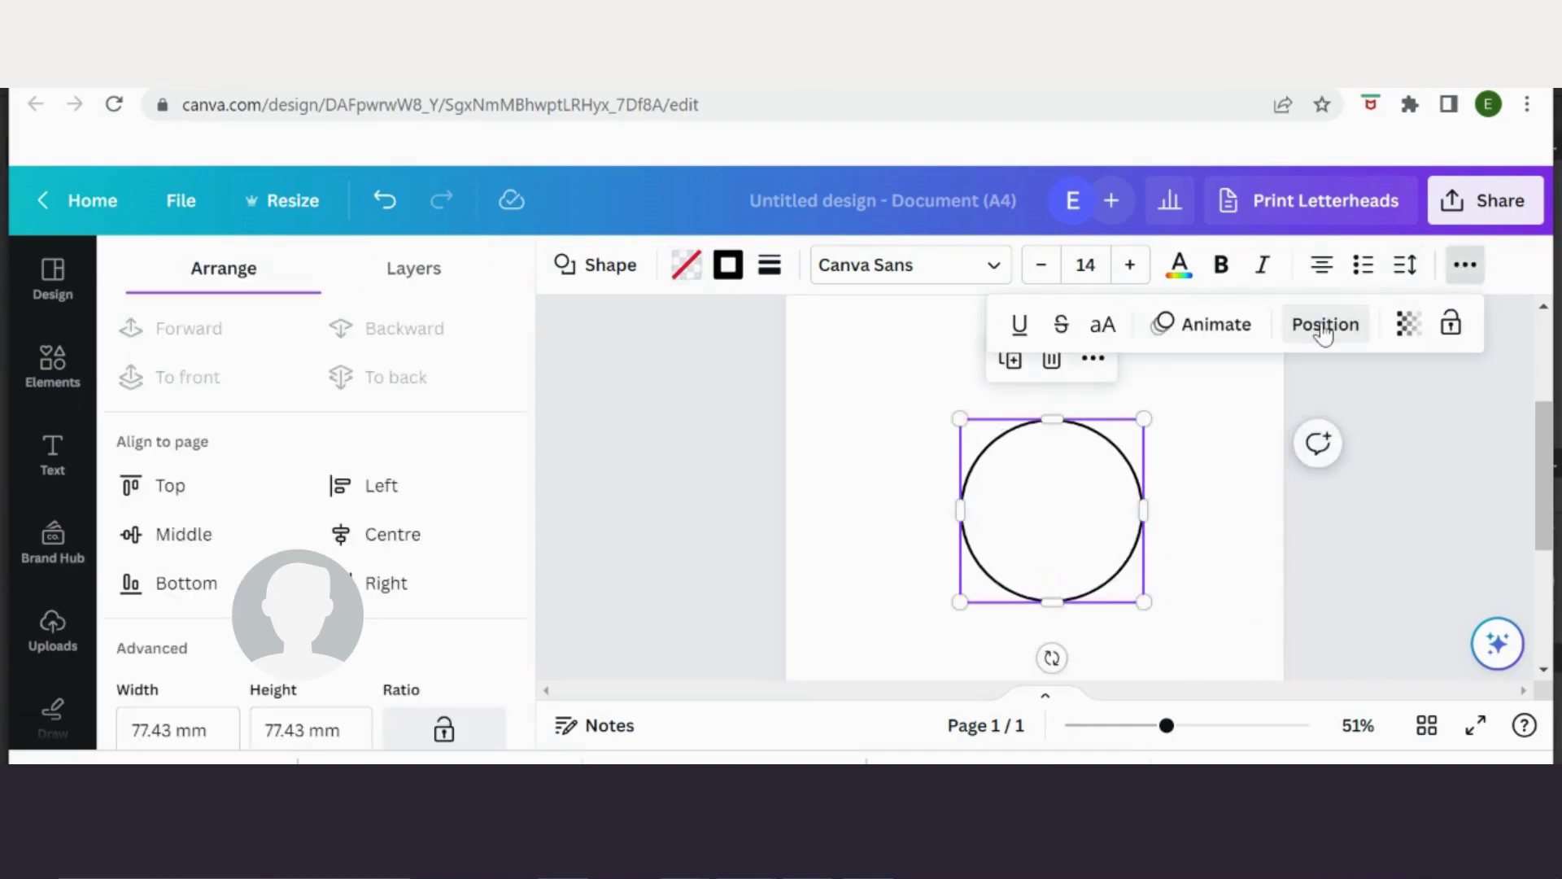
click(205, 724)
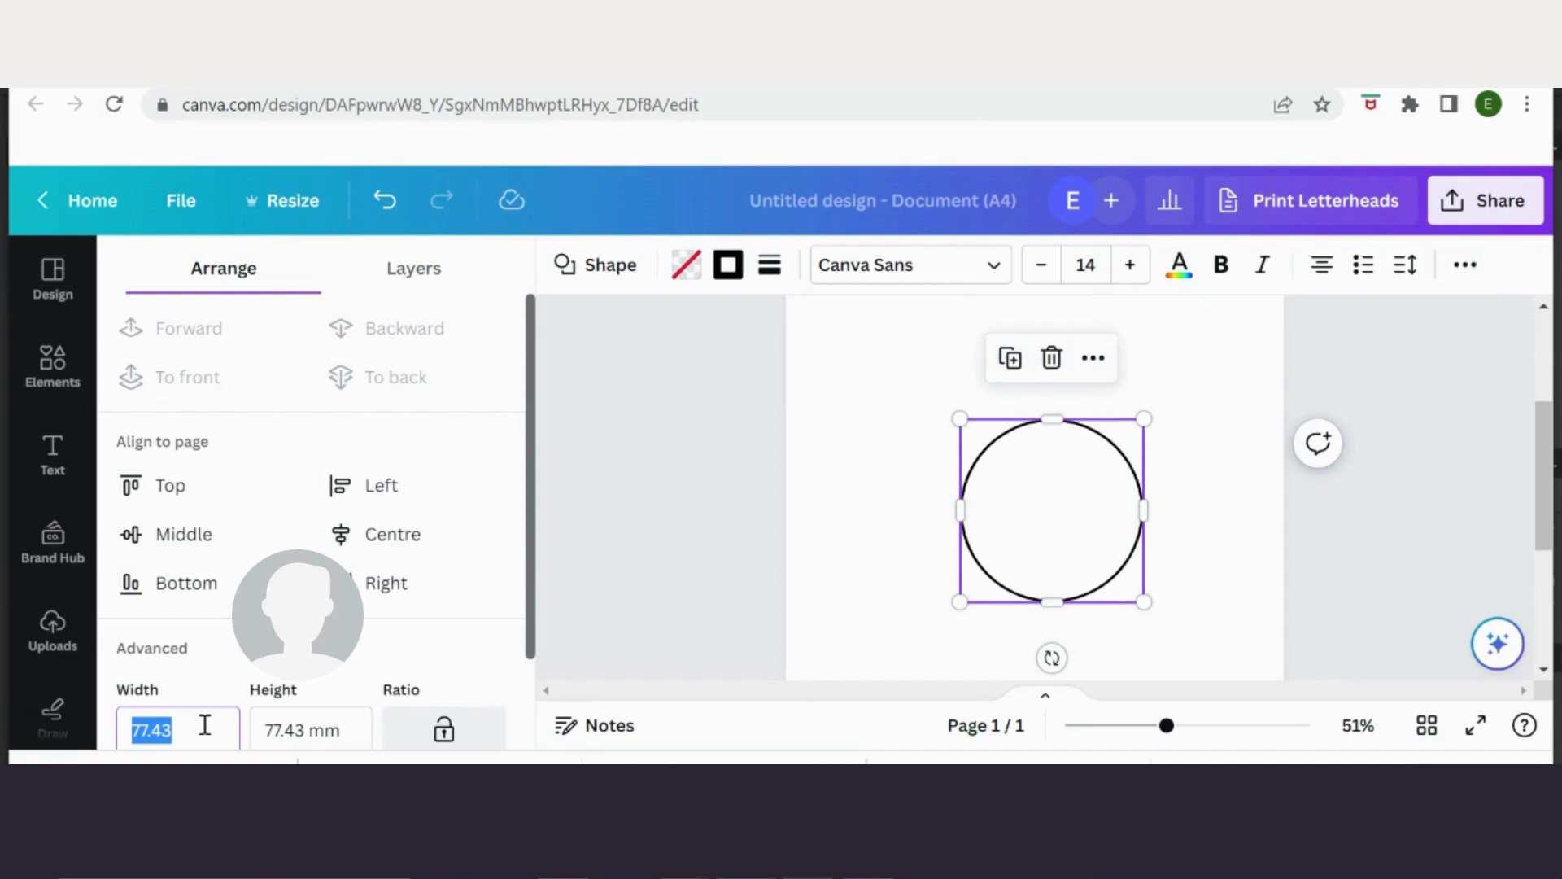
text(70.5)
click(299, 731)
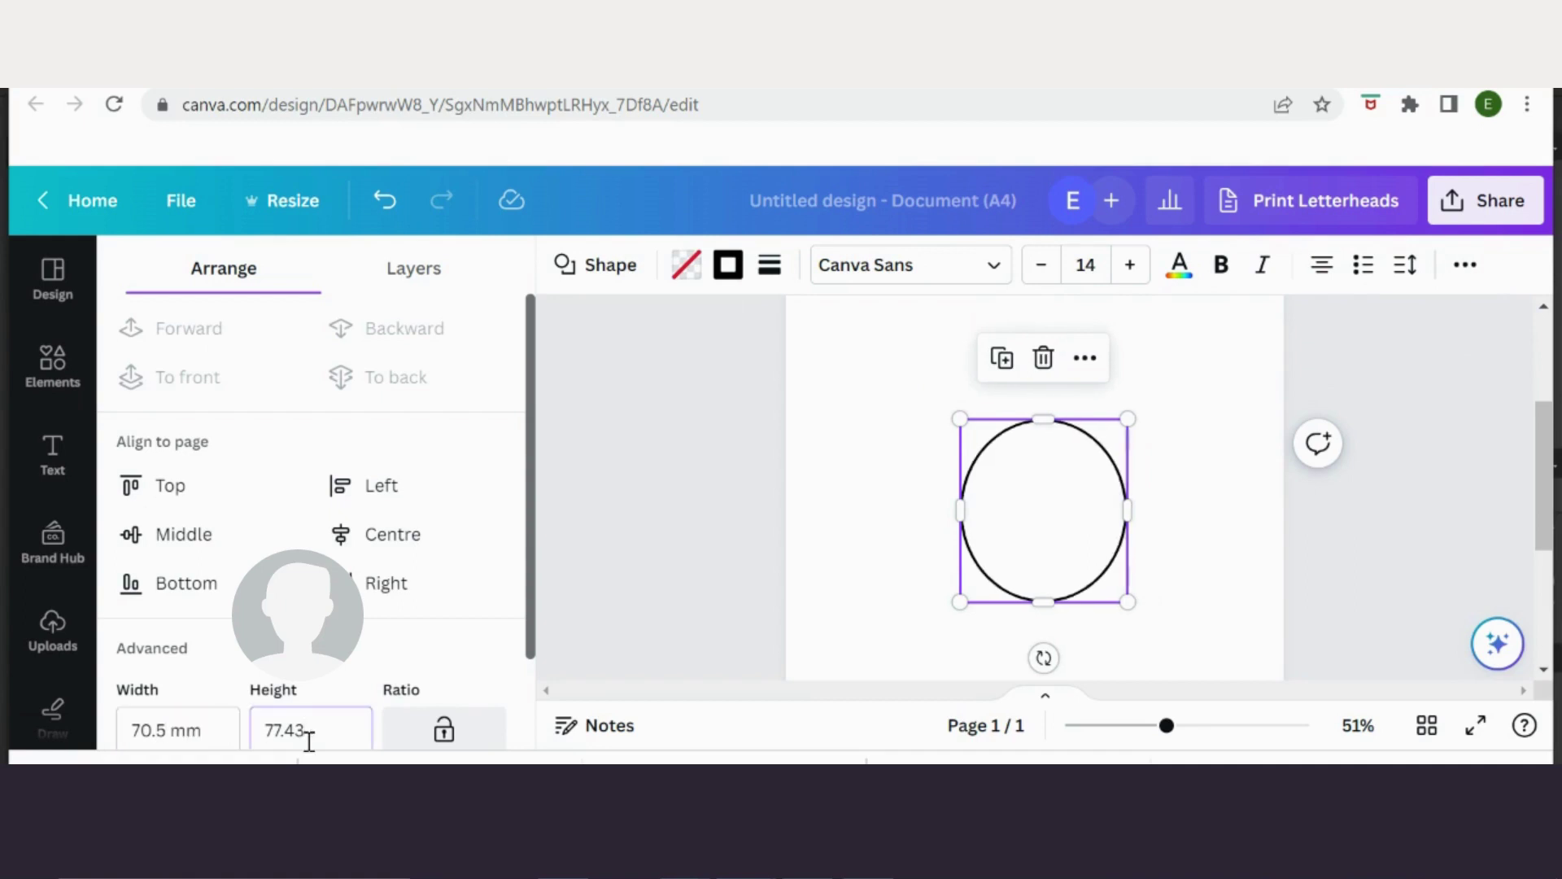
scroll(309, 741, down, 2)
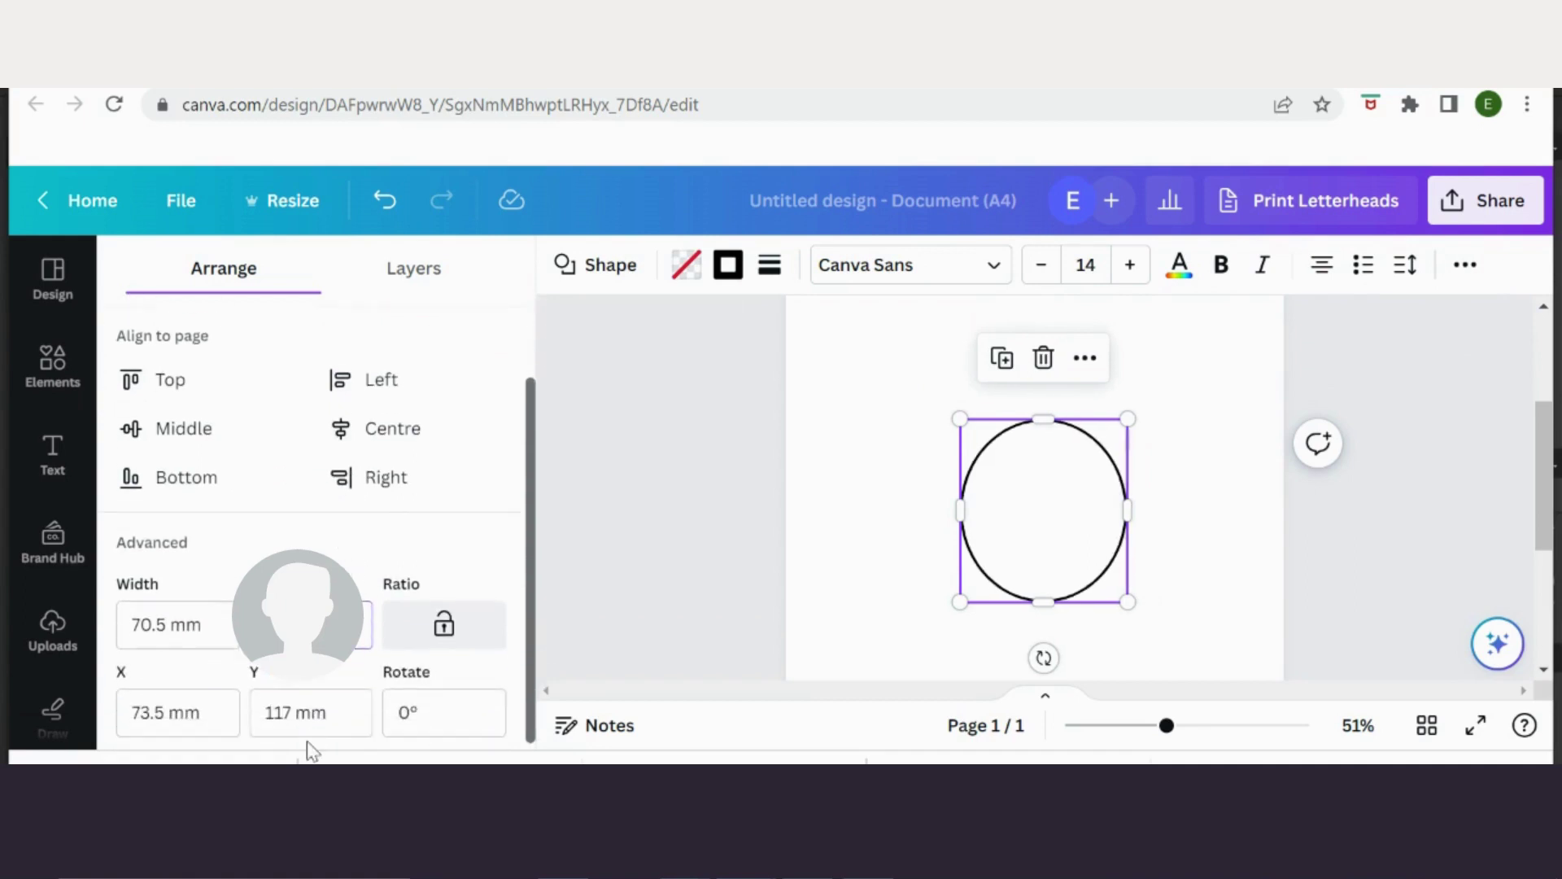
key(Return)
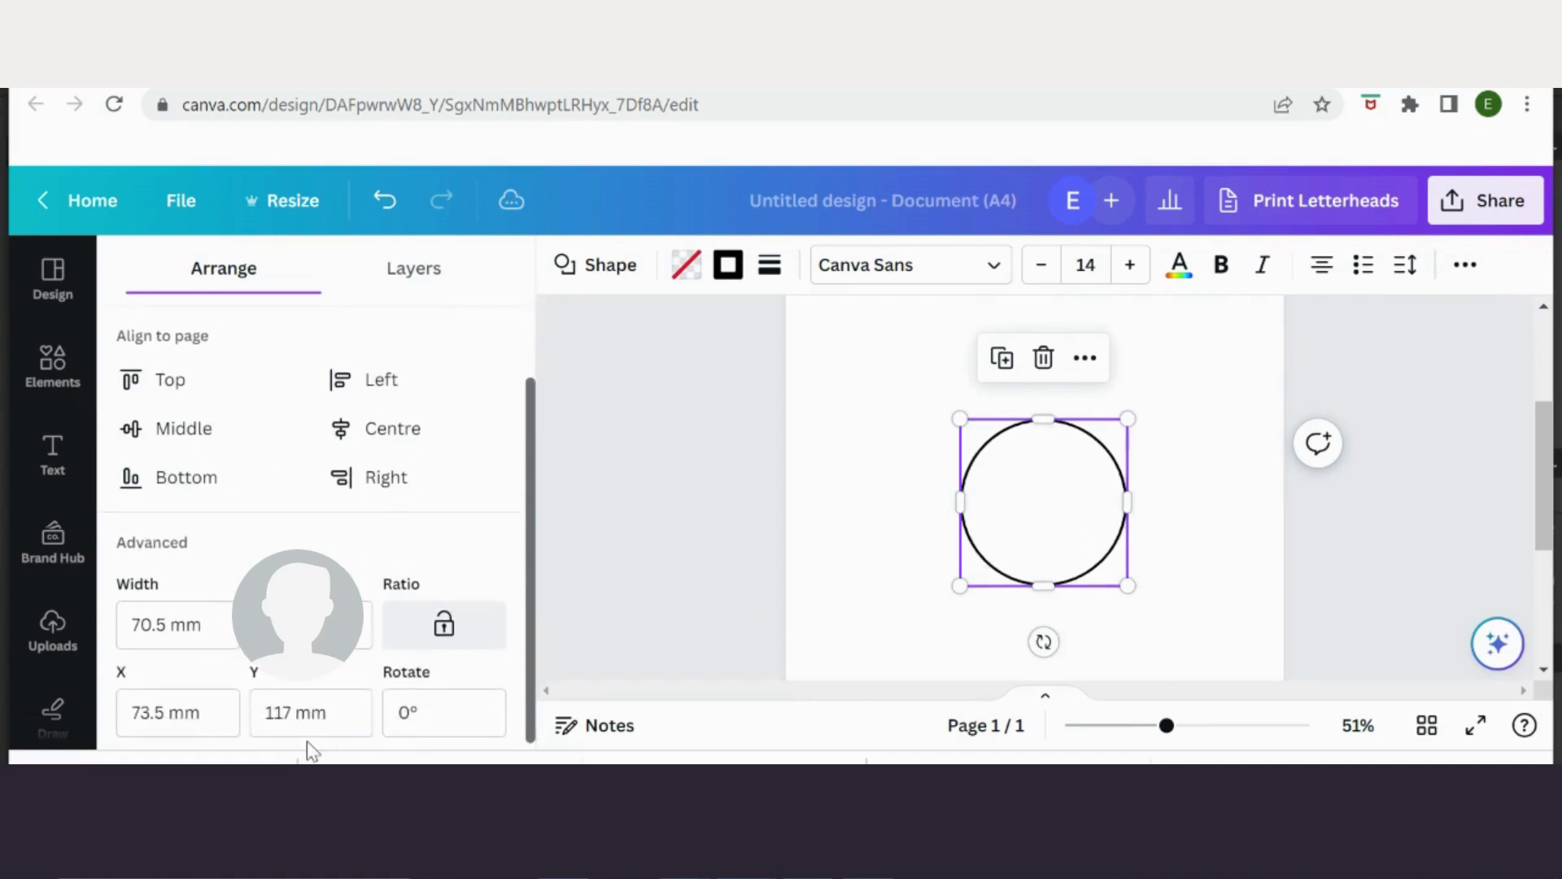
click(842, 579)
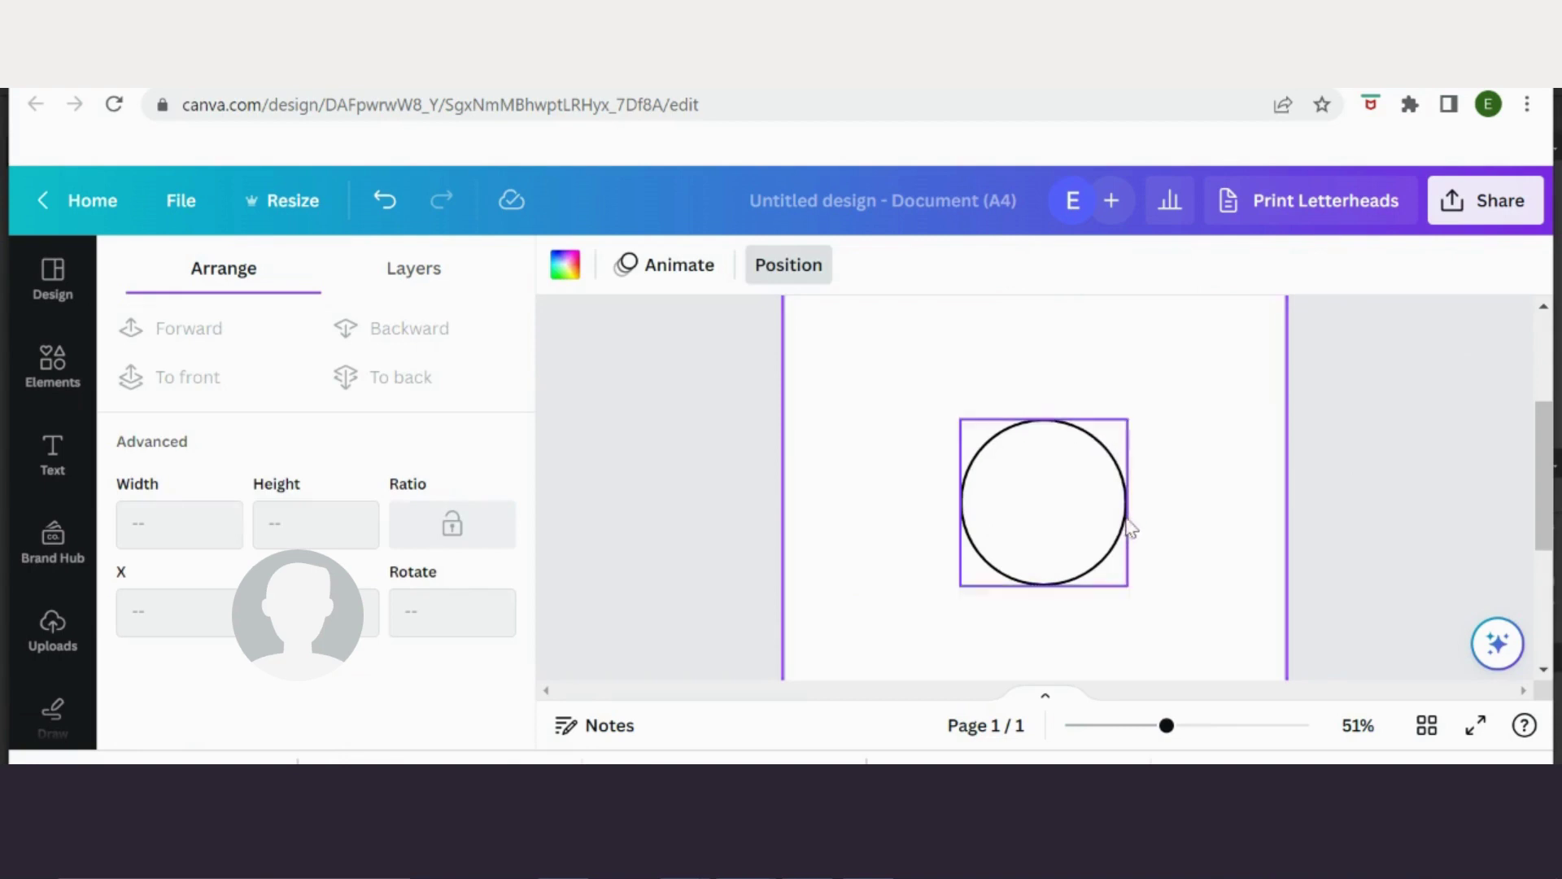
- Duplicate the 70.5 mm circle and set the copy's width and height to 58 mm
click(988, 491)
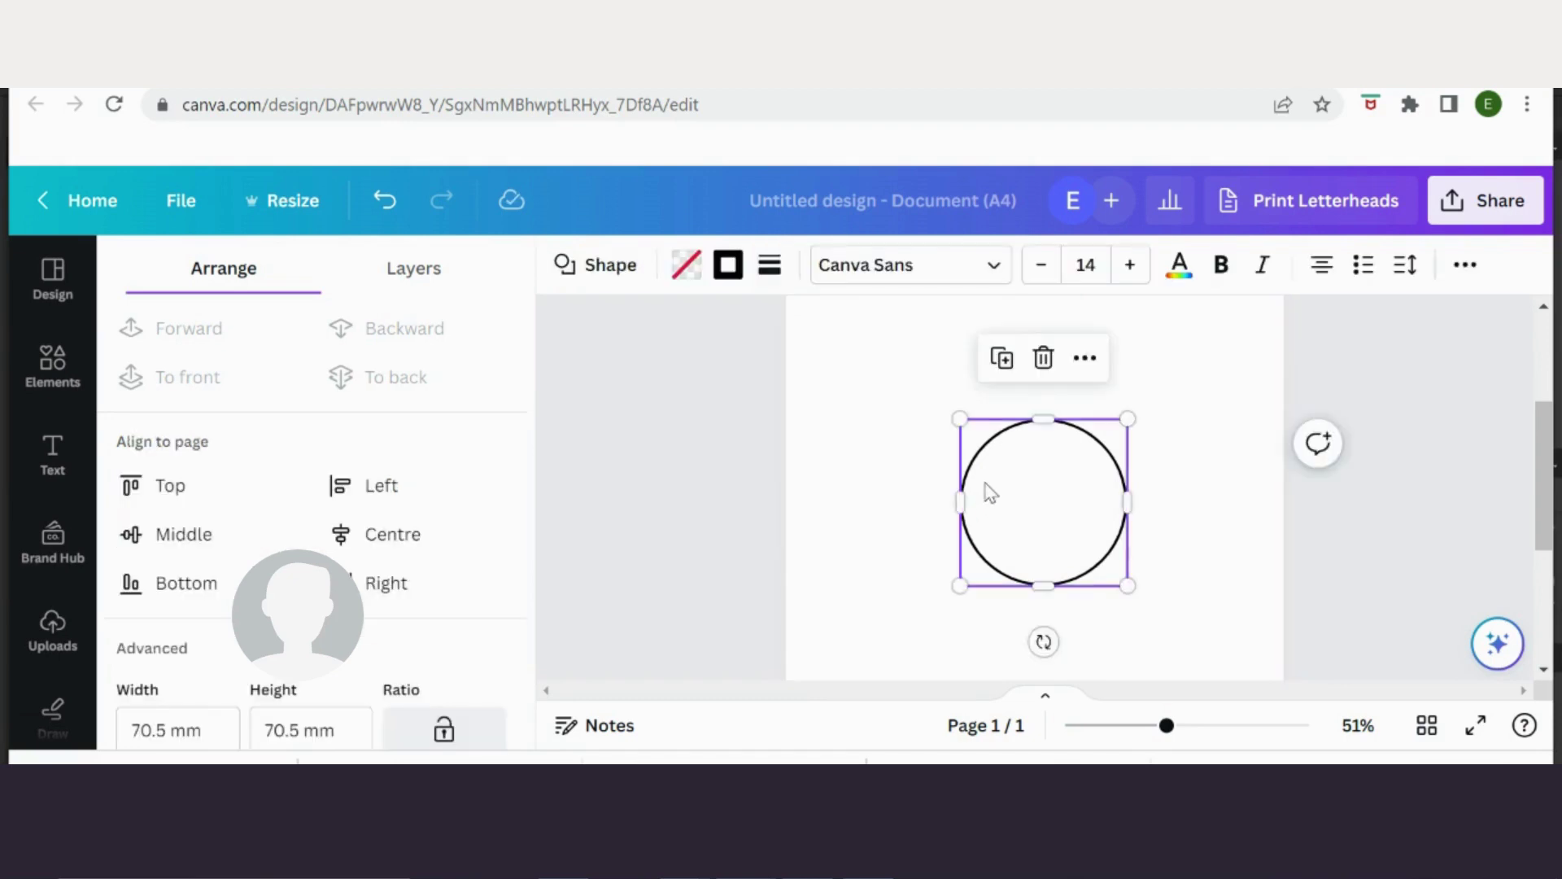
click(1002, 360)
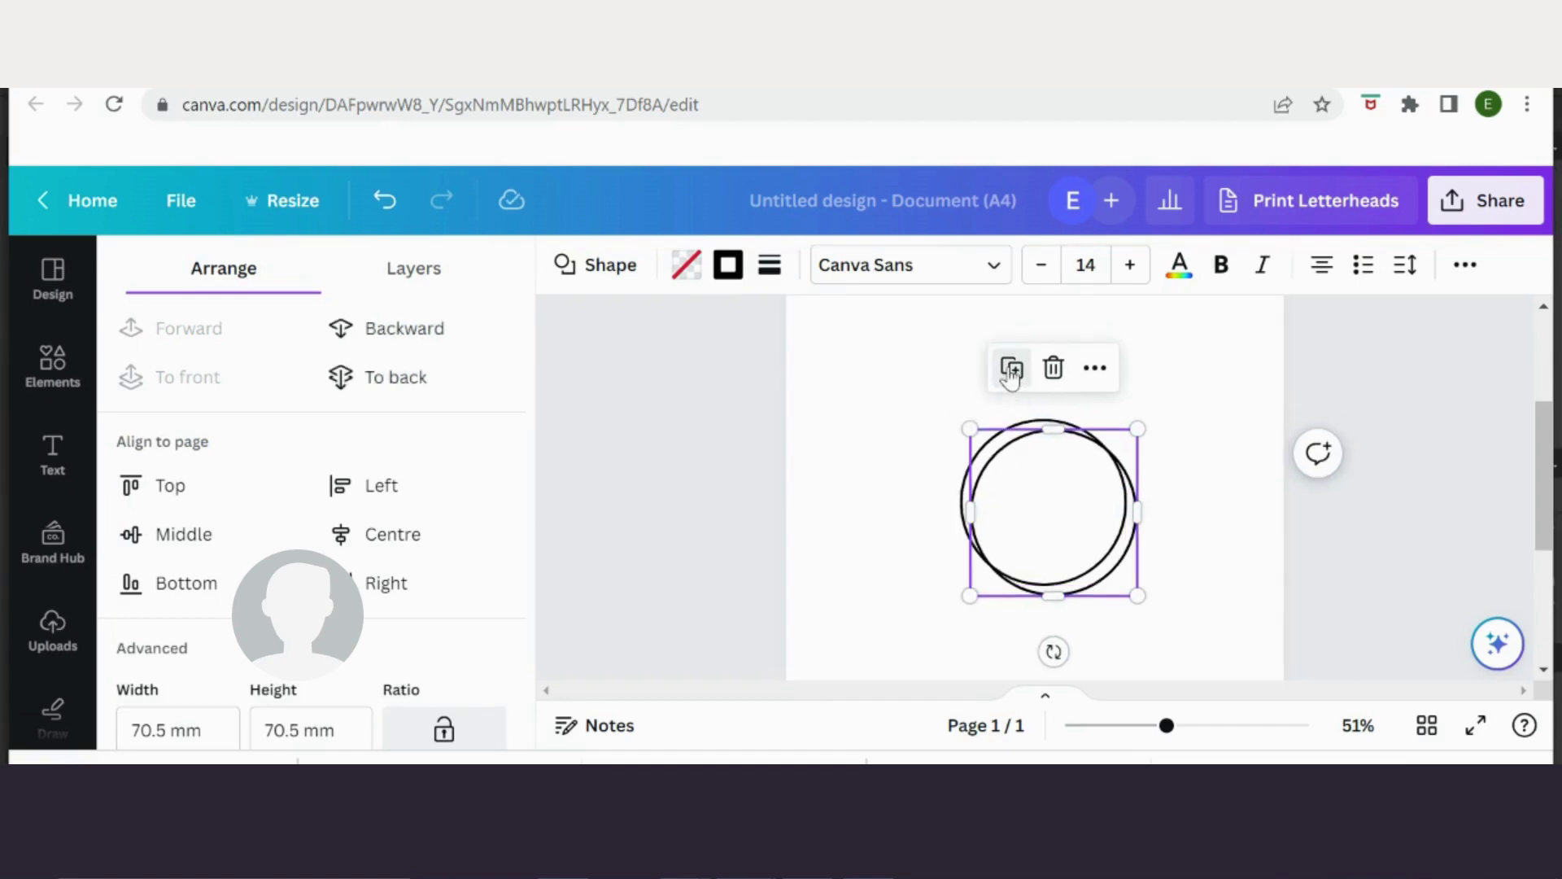
click(190, 729)
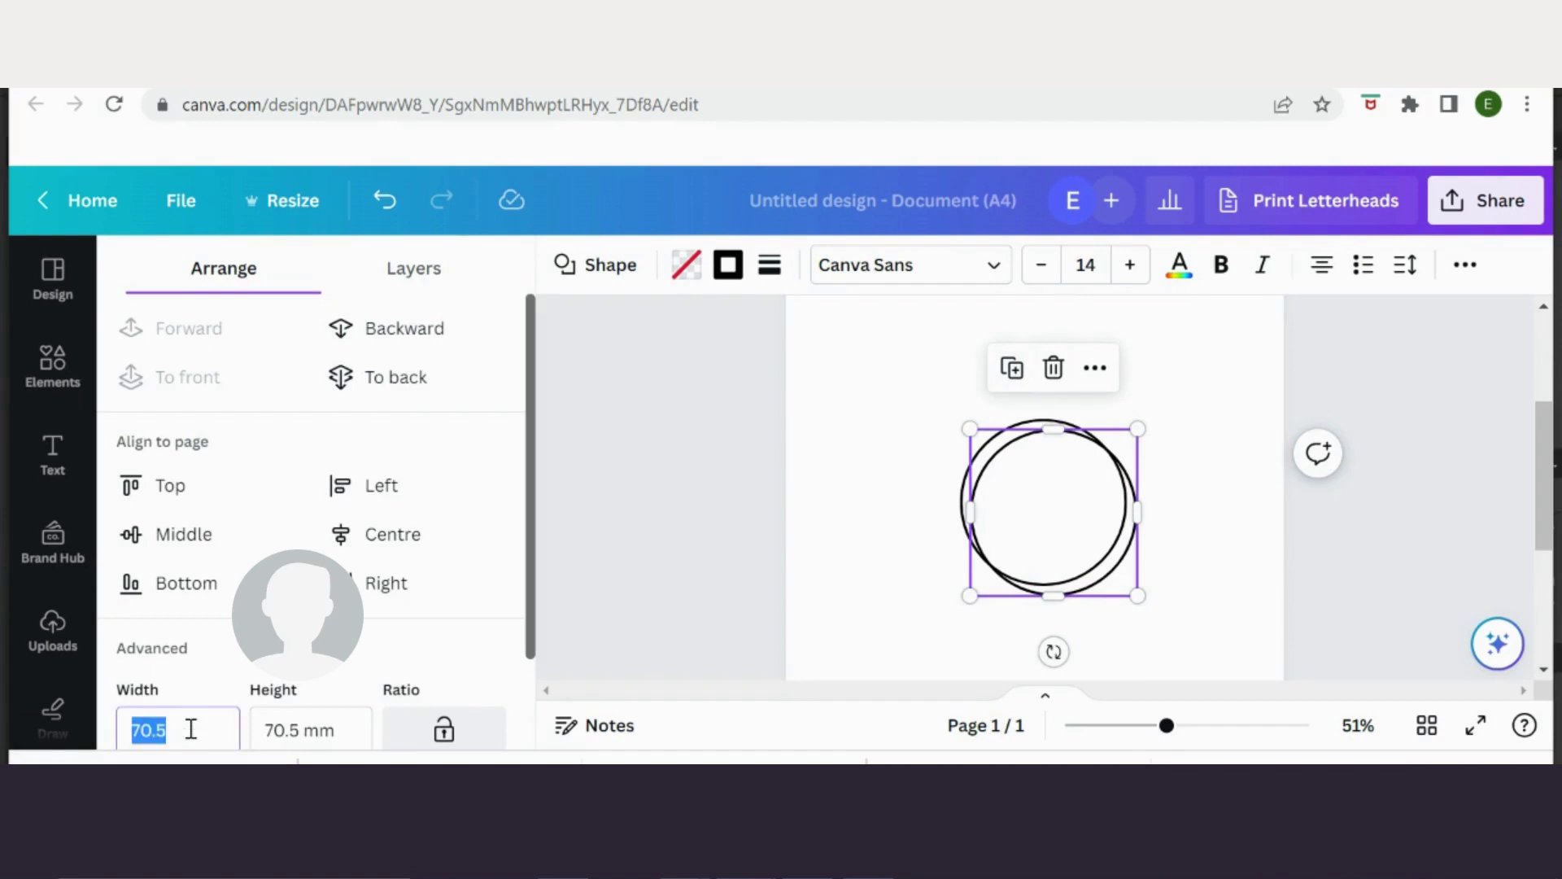
text(58)
key(Tab)
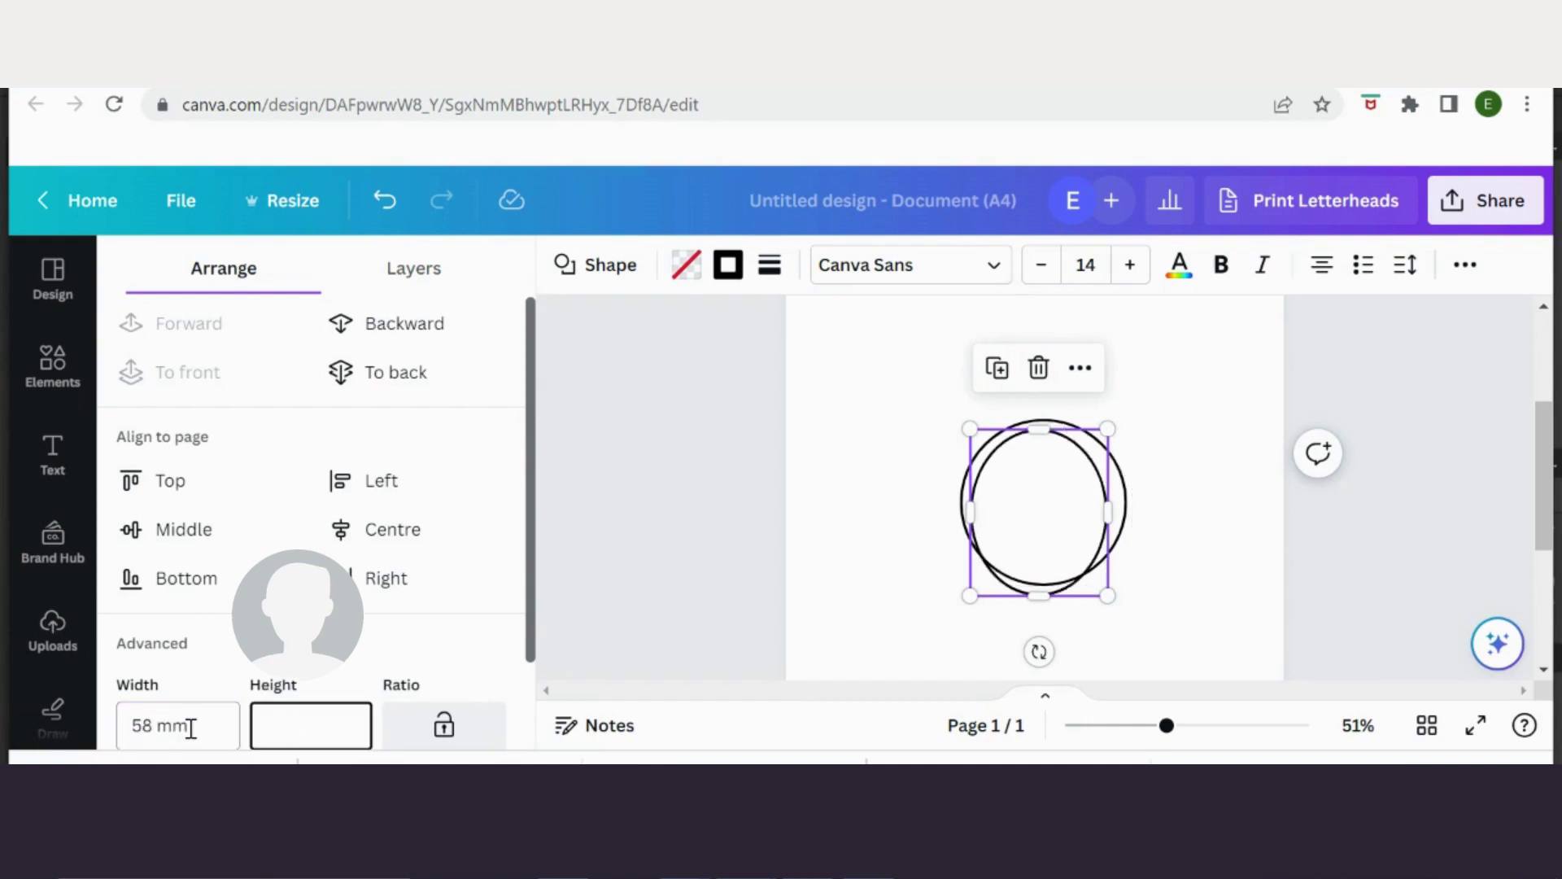
text(58)
key(Return)
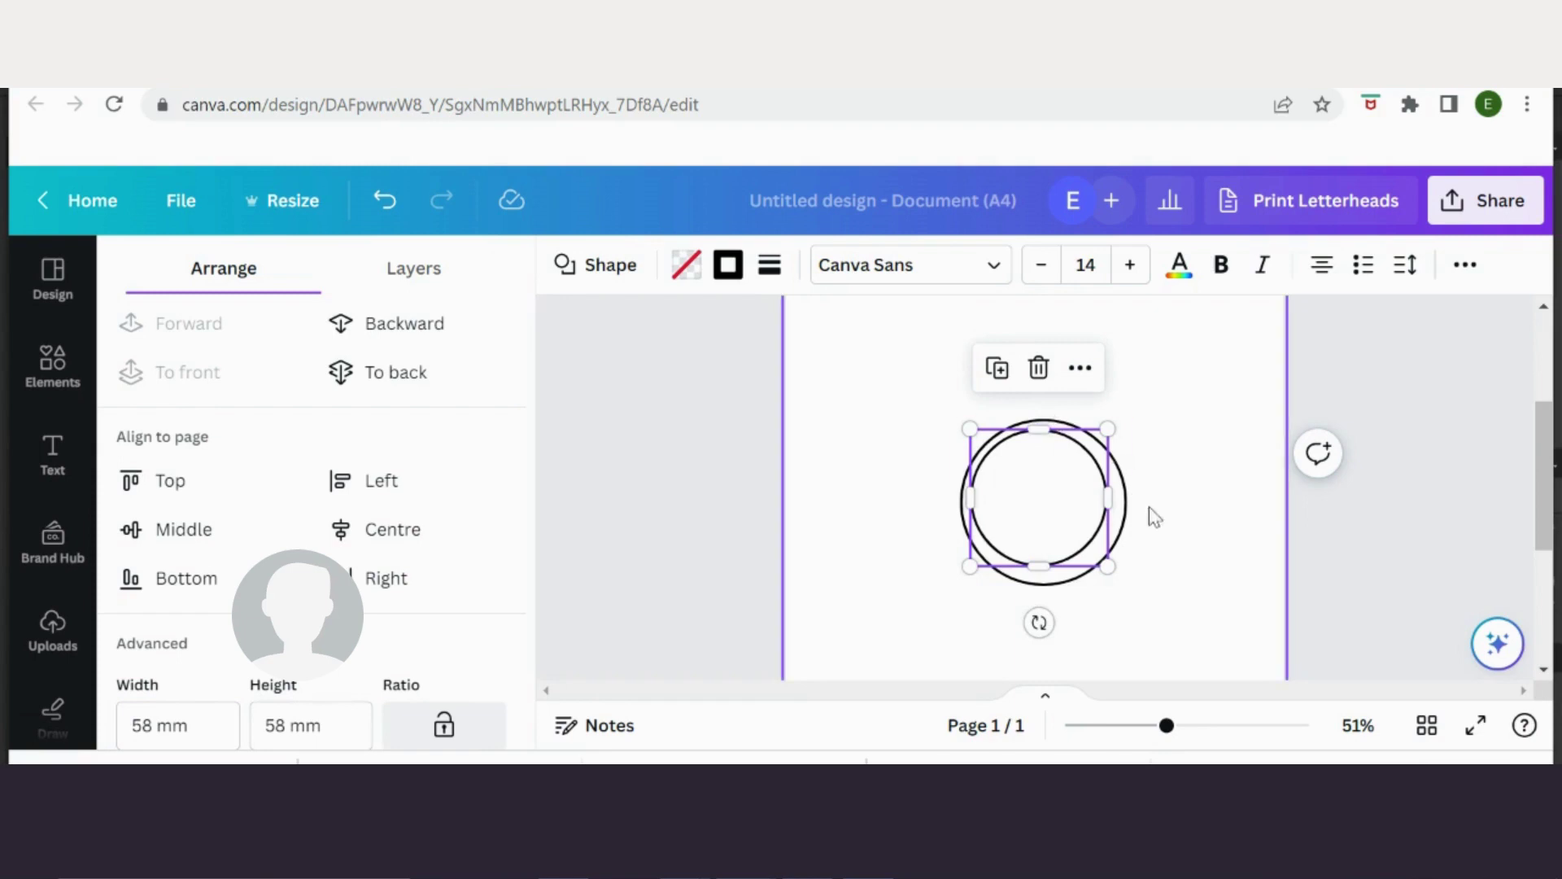
- Align the two circles with each other at middle and centre so they are concentric
shift+click(1127, 511)
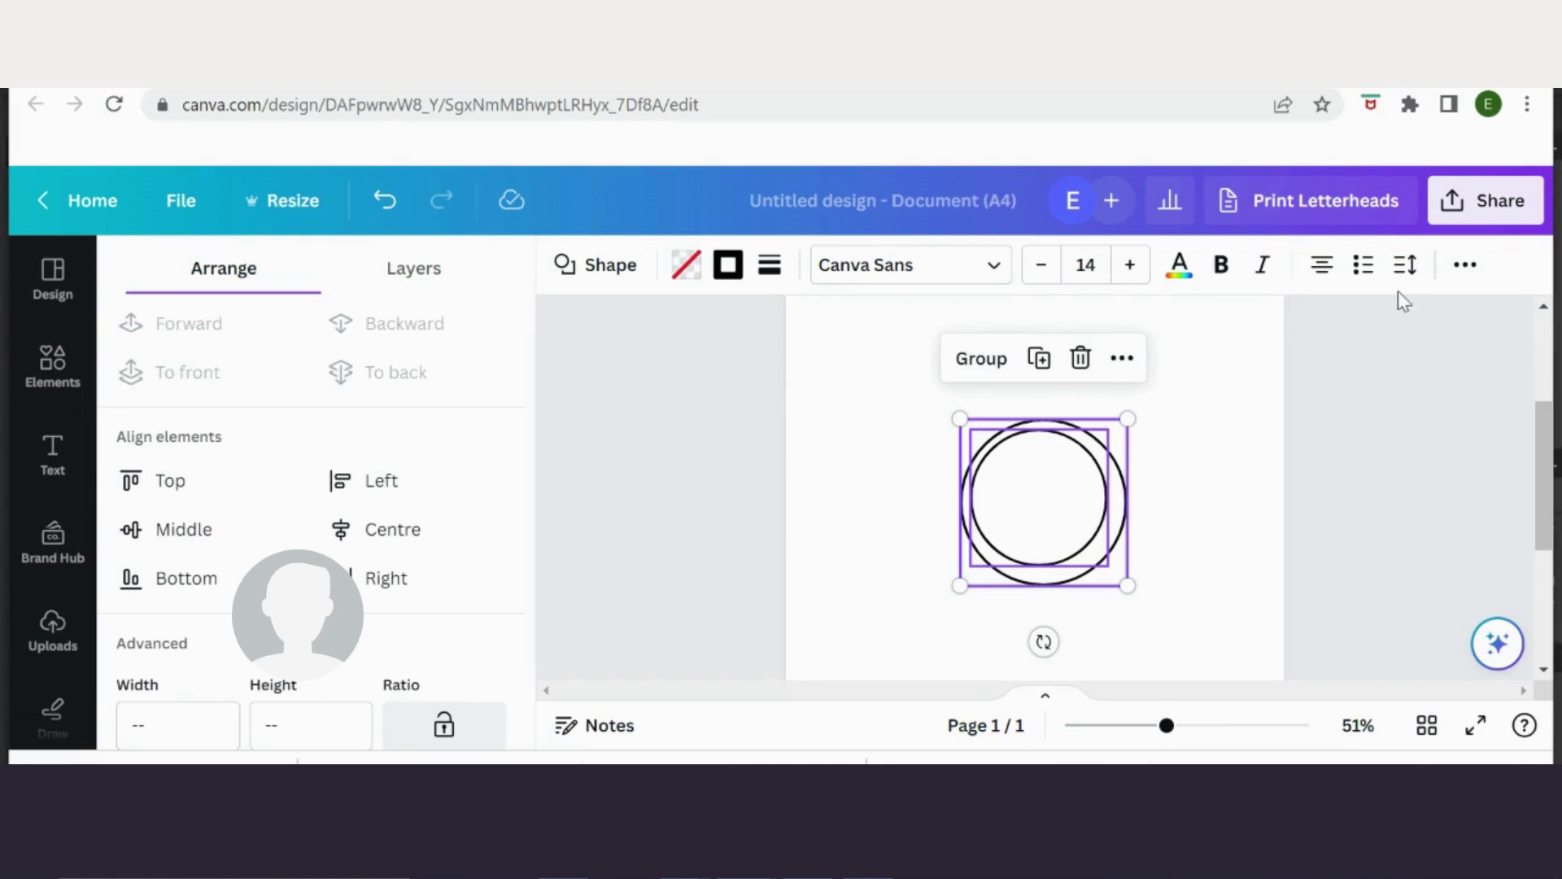
click(194, 533)
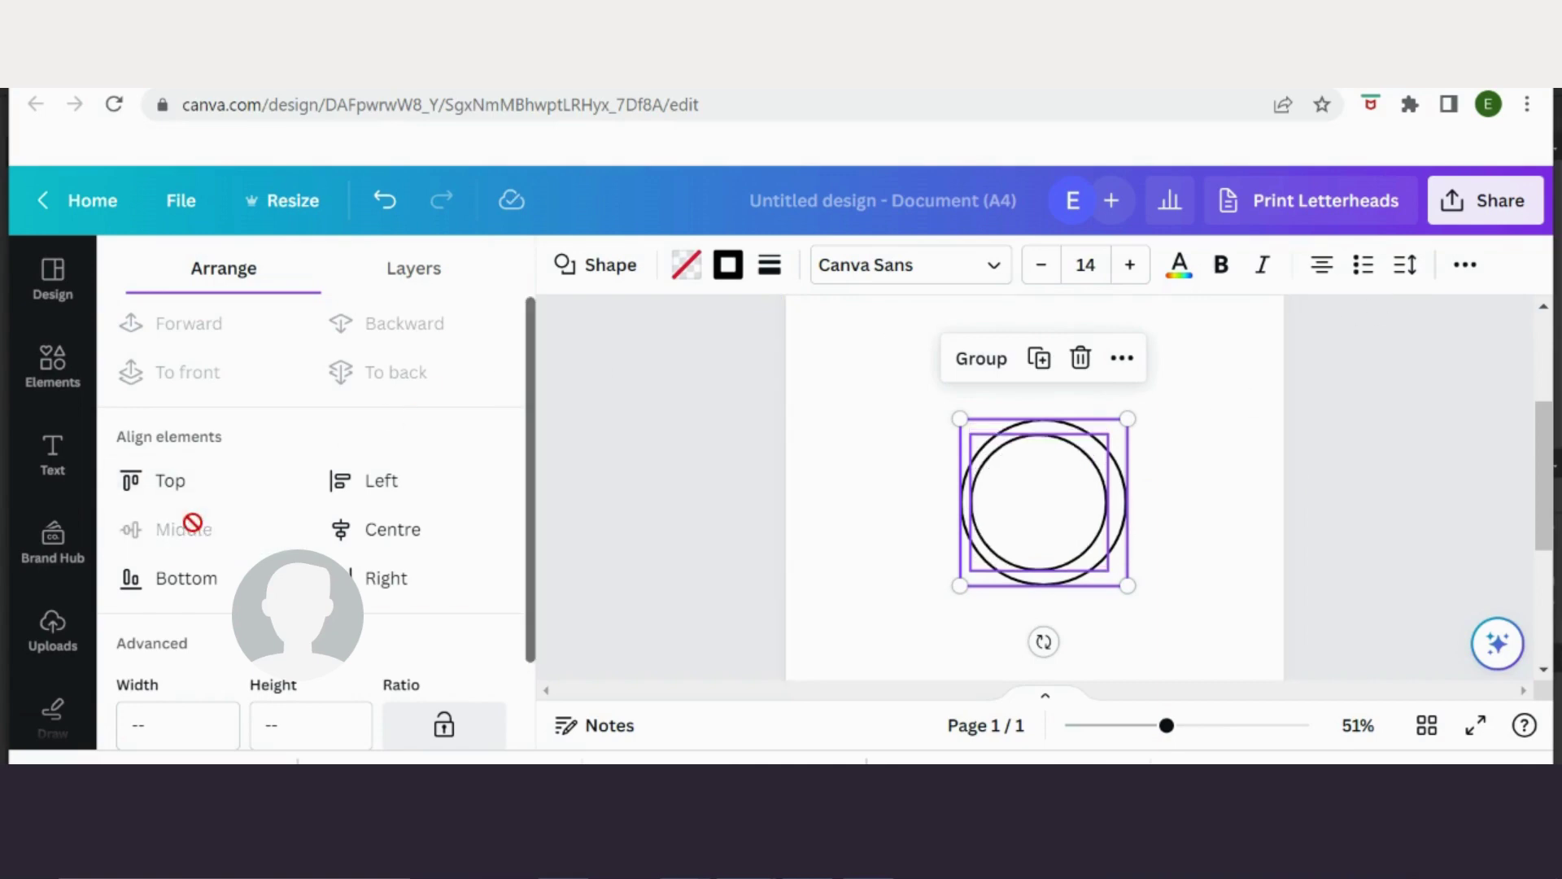
click(369, 539)
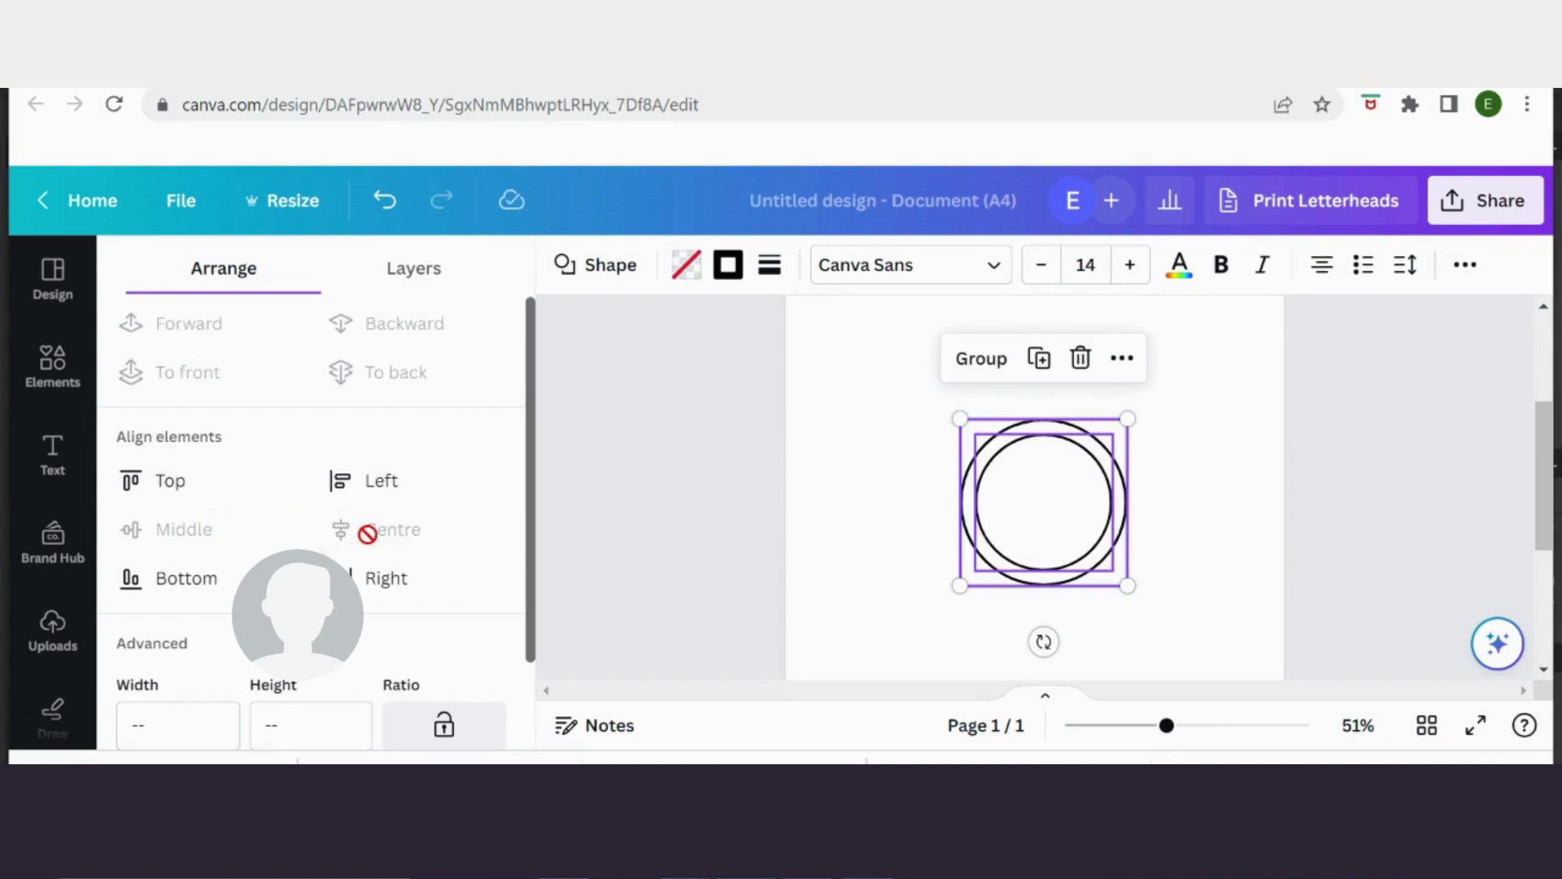
click(847, 548)
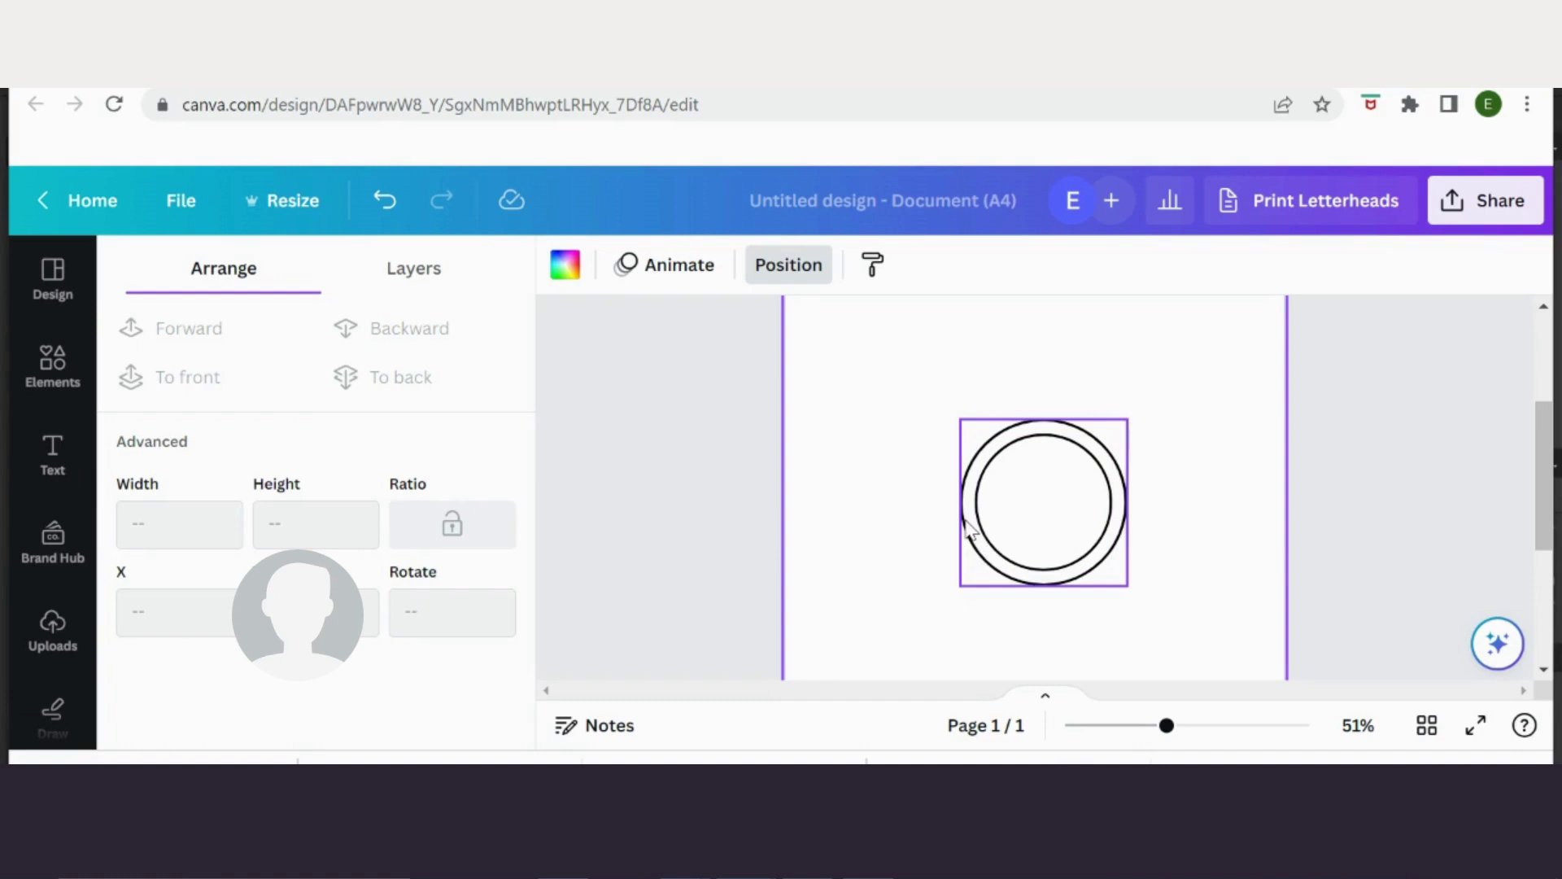
- Move both concentric circles together into the page's upper-left corner, leaving a small margin to the page edges
drag(930, 405, 1183, 648)
scroll(1183, 648, up, 2)
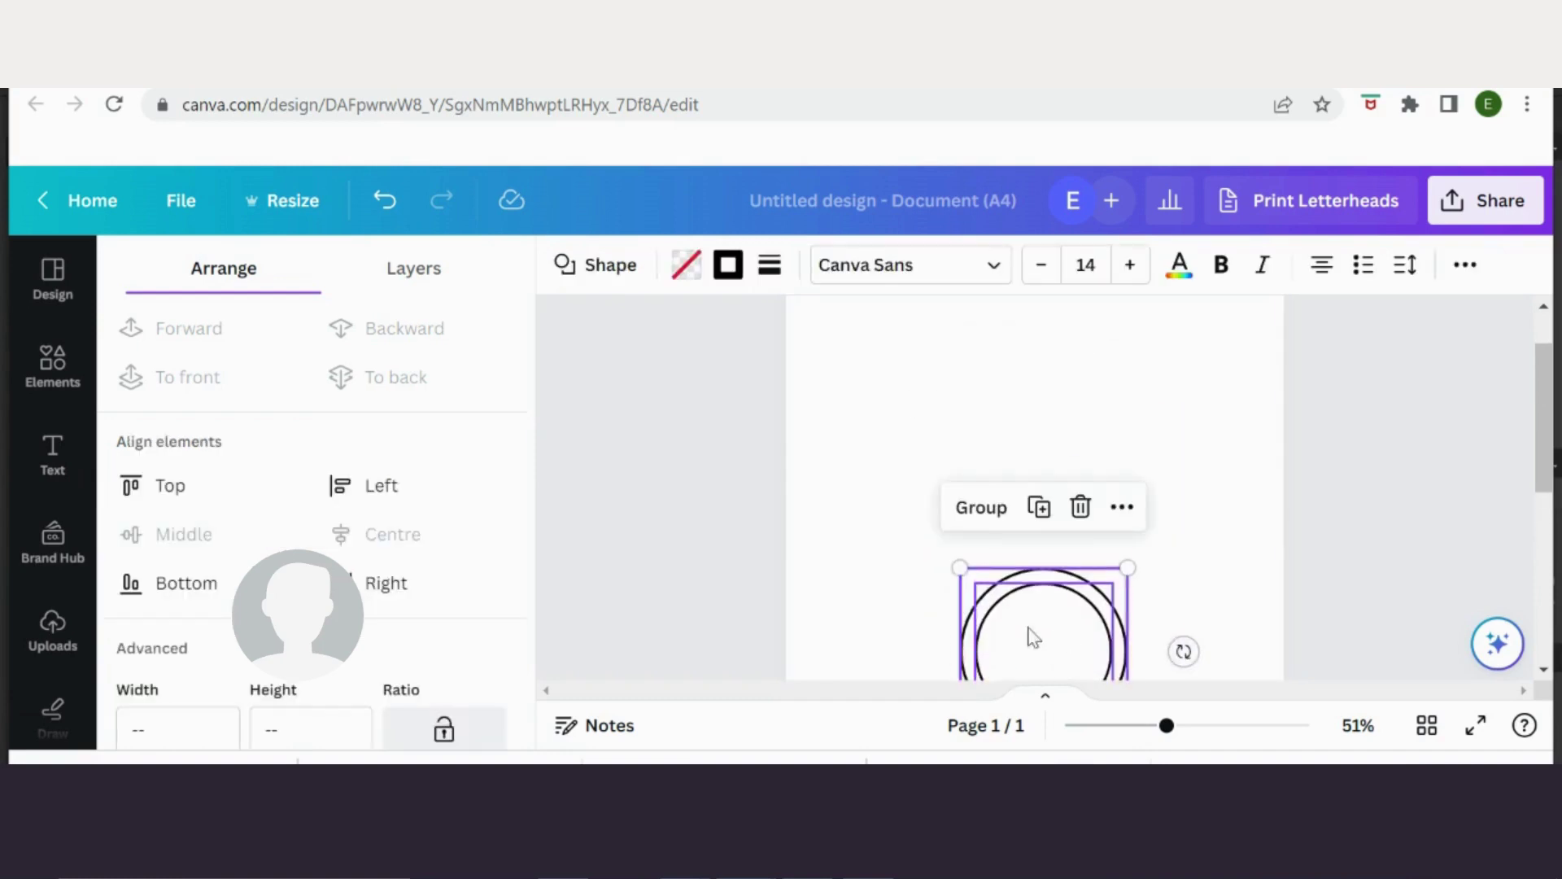
drag(1031, 637, 903, 383)
scroll(903, 383, up, 1)
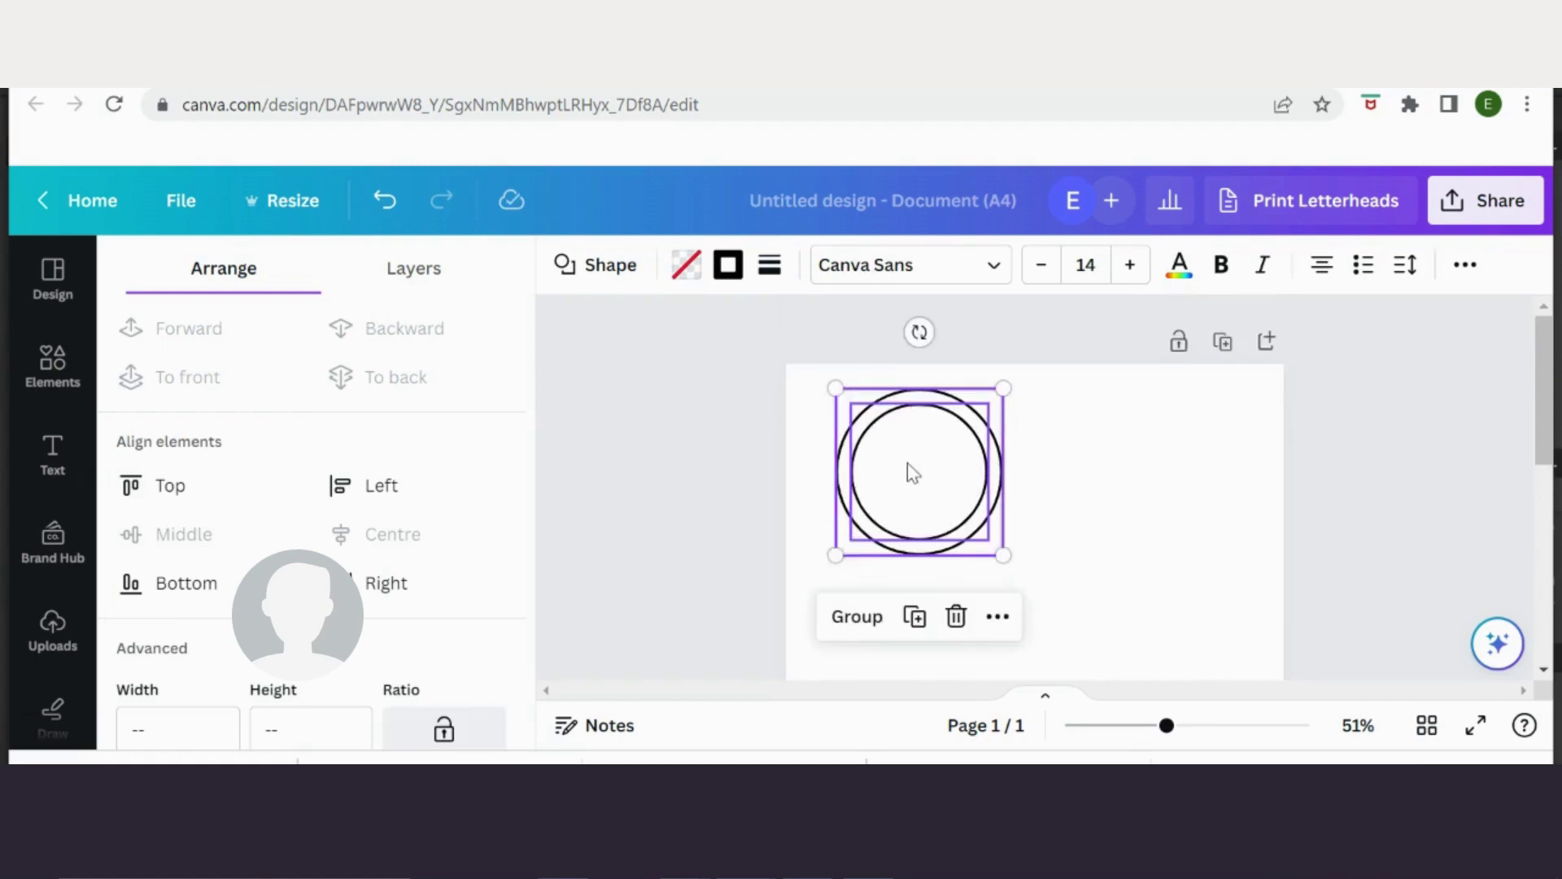
drag(911, 478, 889, 479)
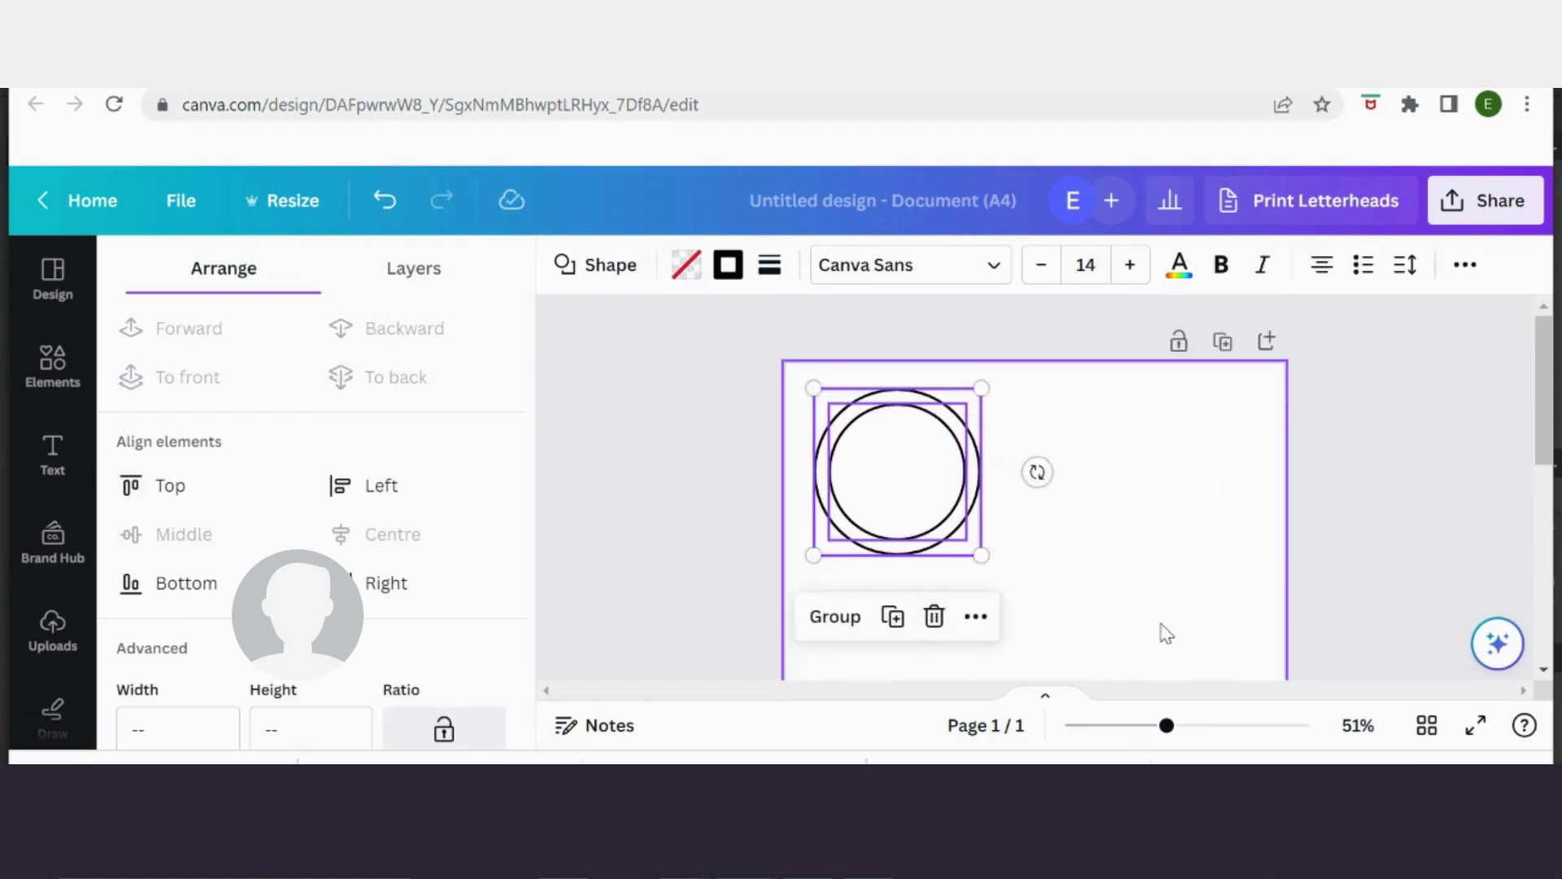
click(1140, 610)
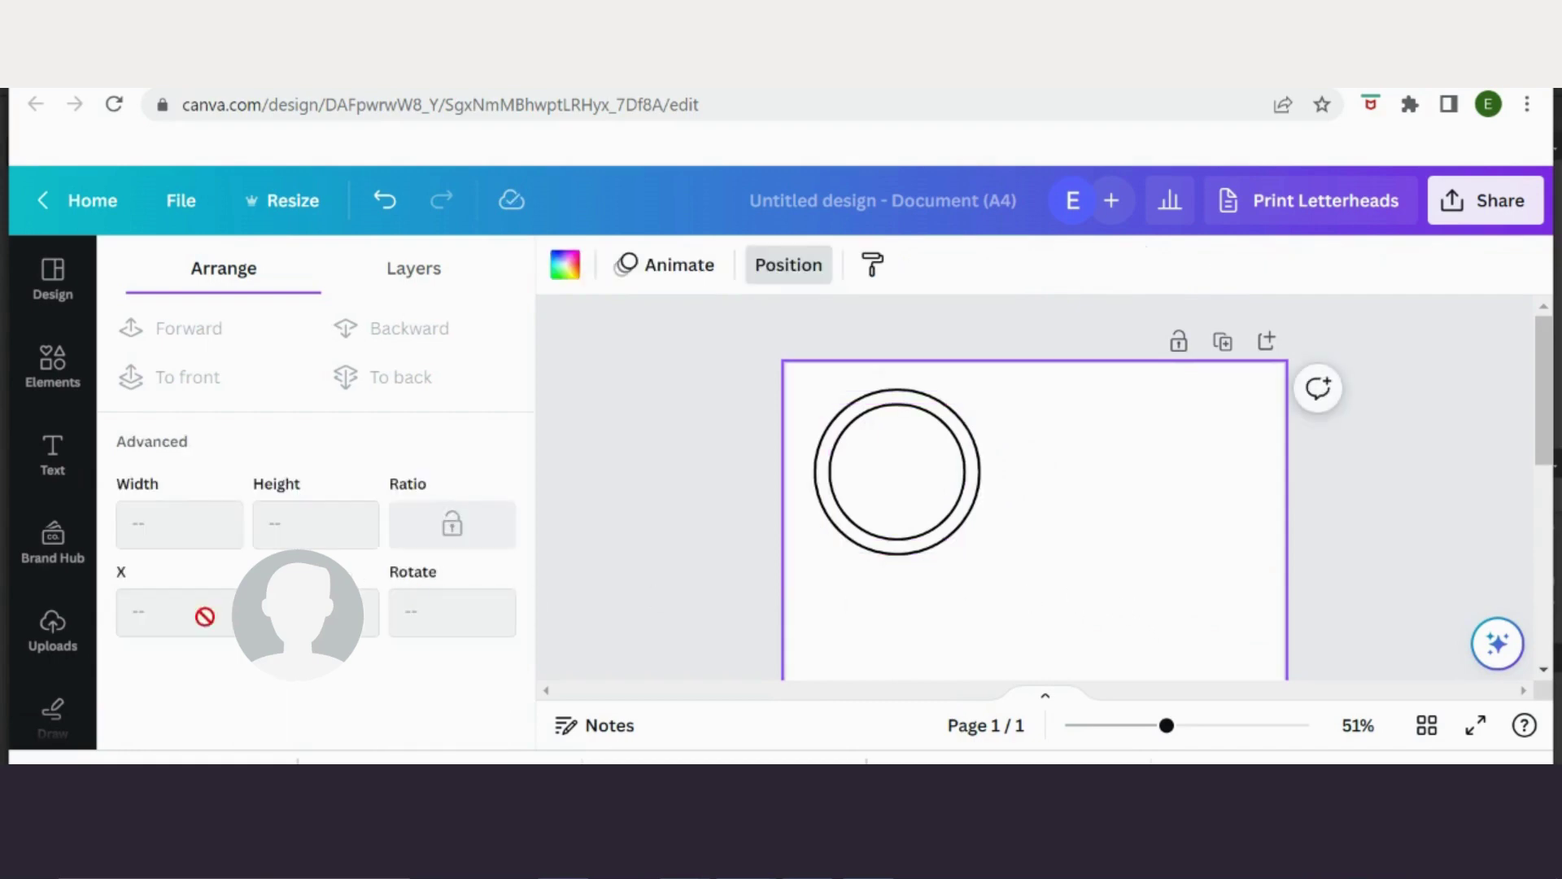
- Add the balloon birthday cake and gold "Happy Birthday" images from the uploads, placing the lettering over the cake
click(54, 631)
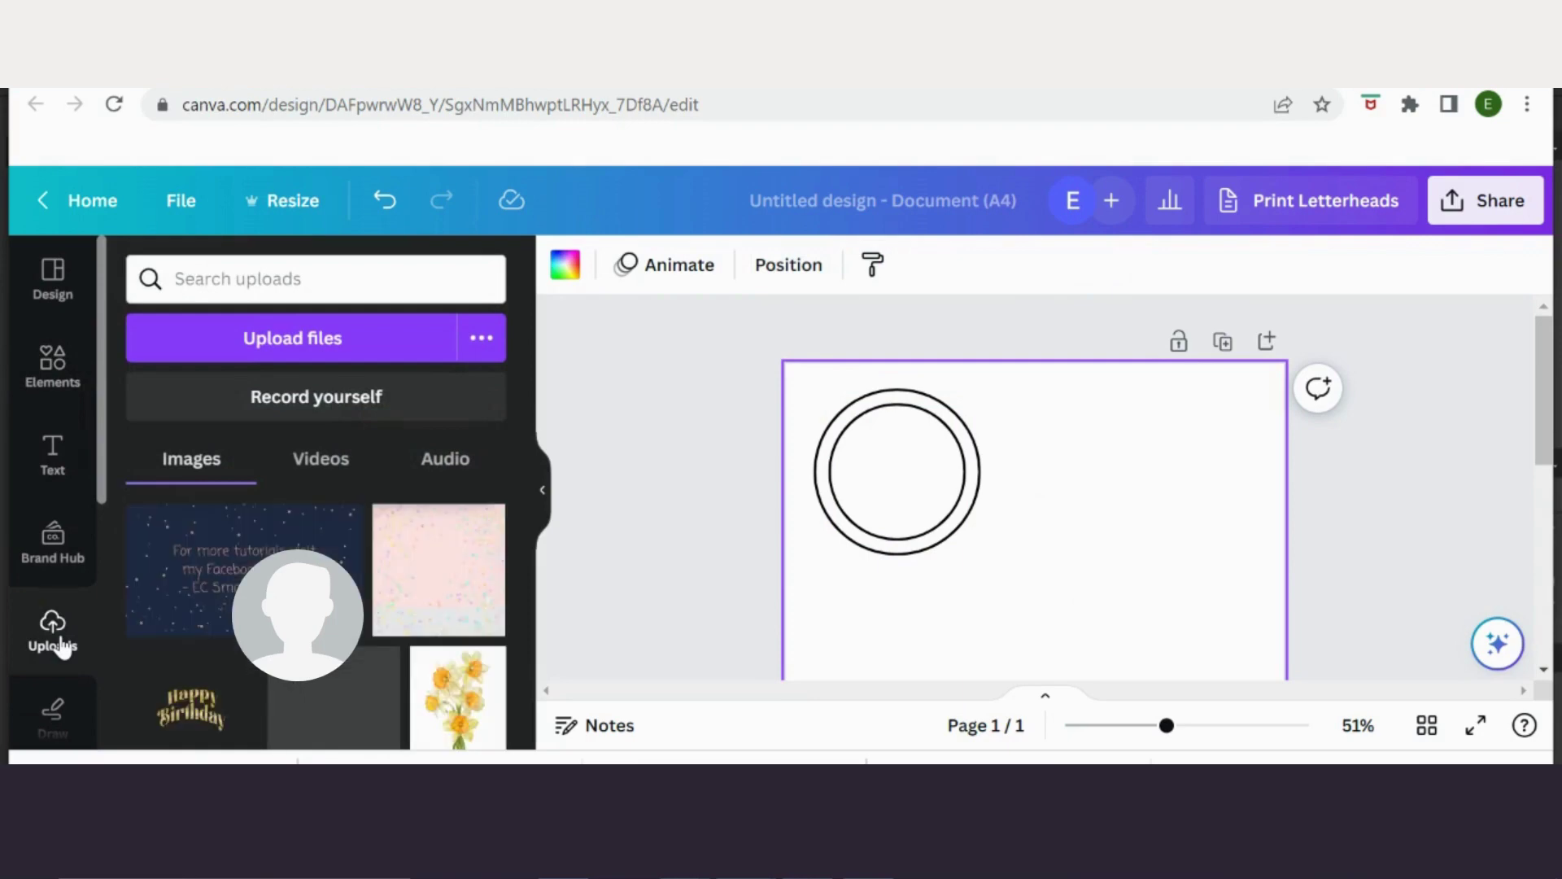
scroll(244, 618, down, 2)
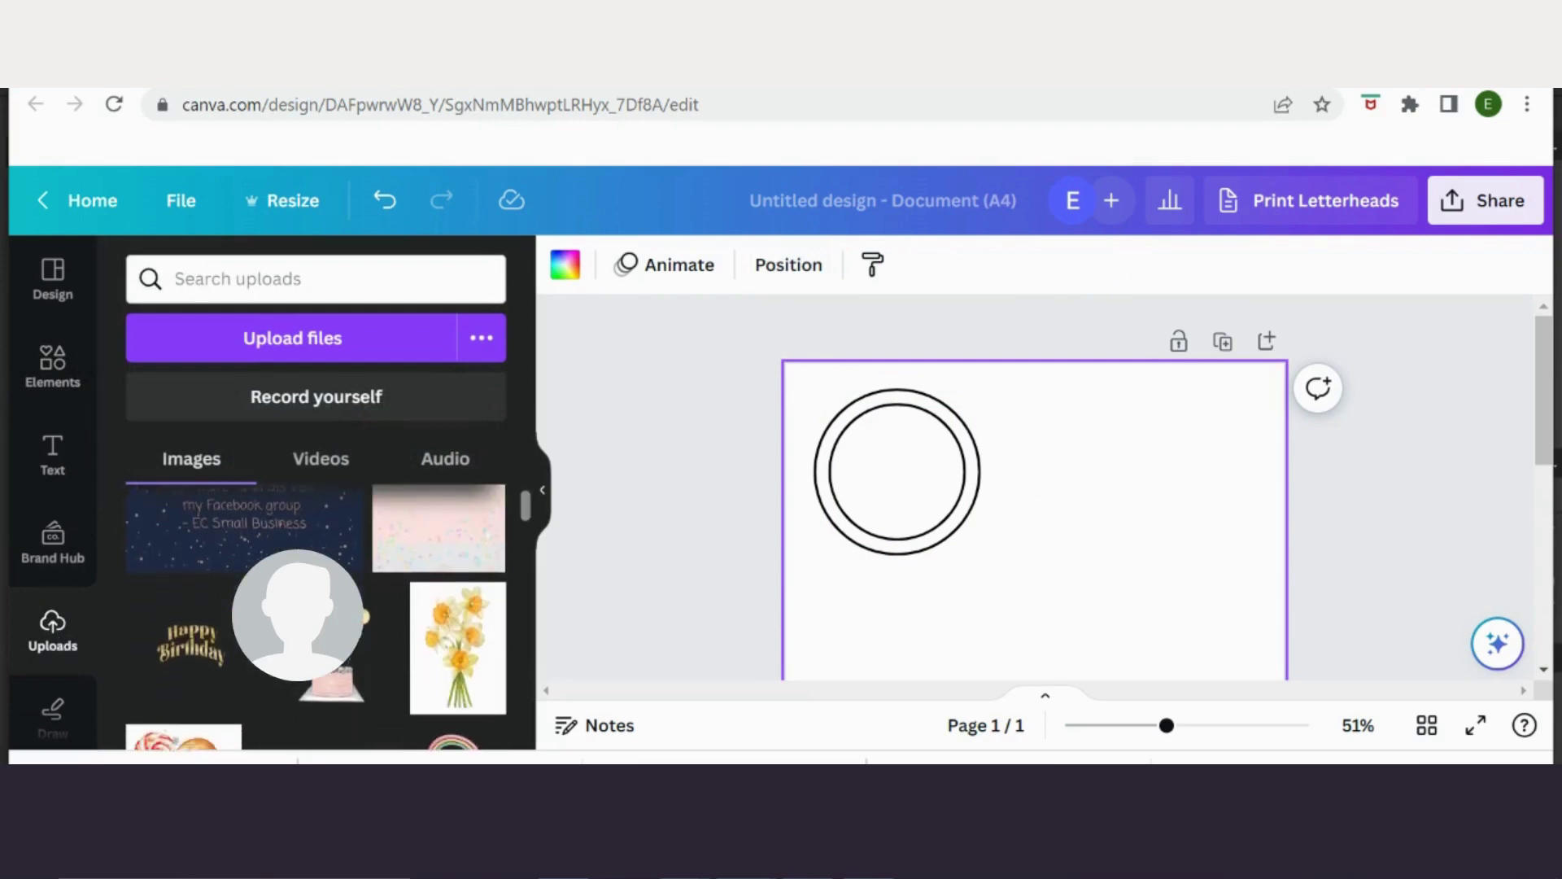
click(334, 672)
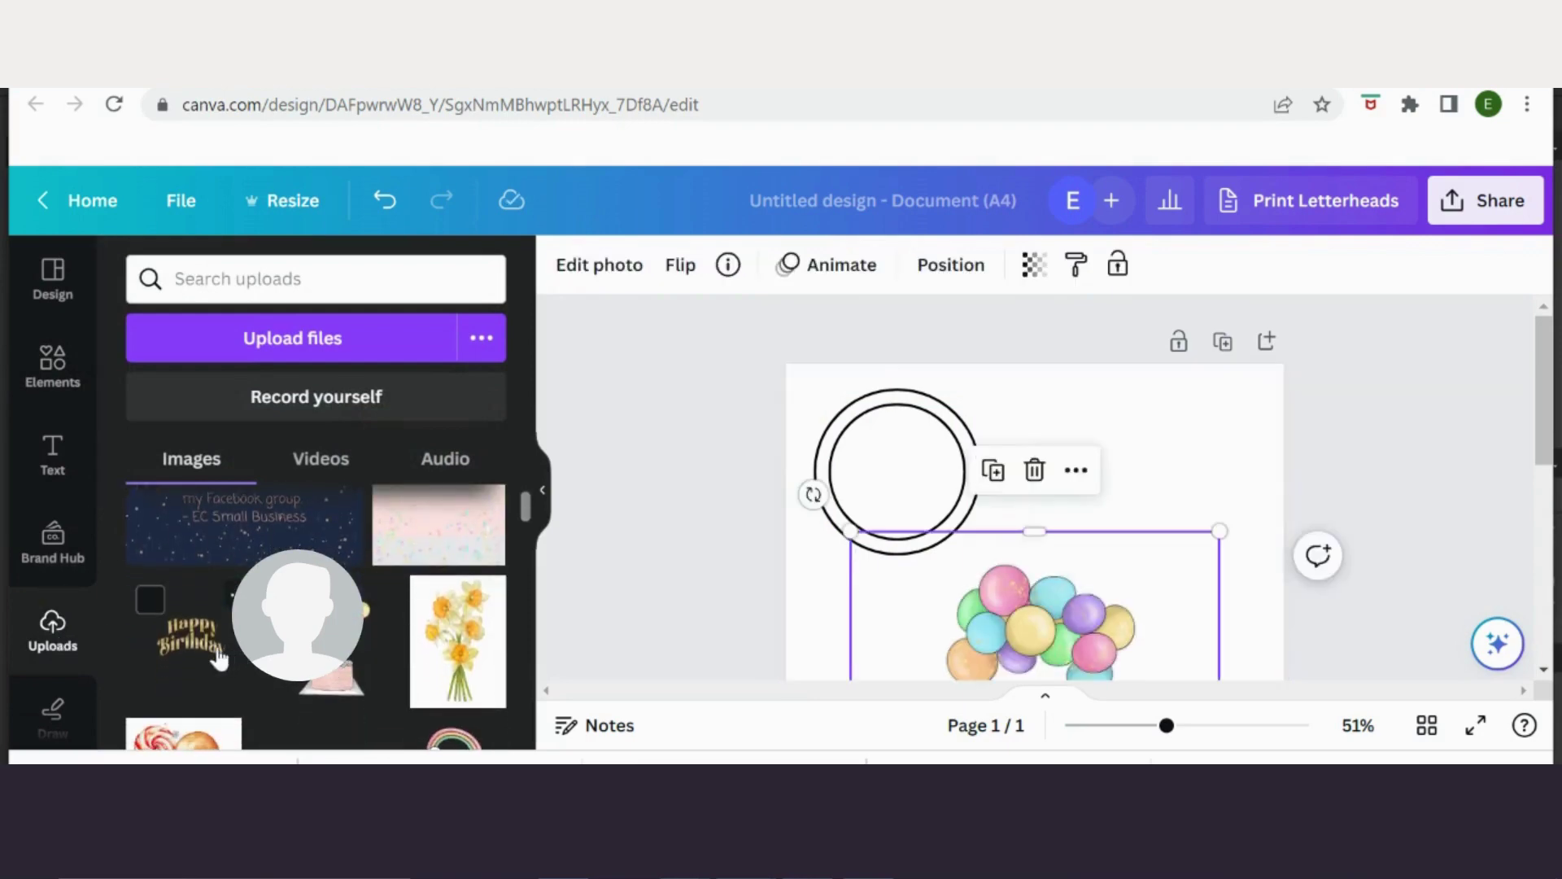
drag(218, 658, 847, 593)
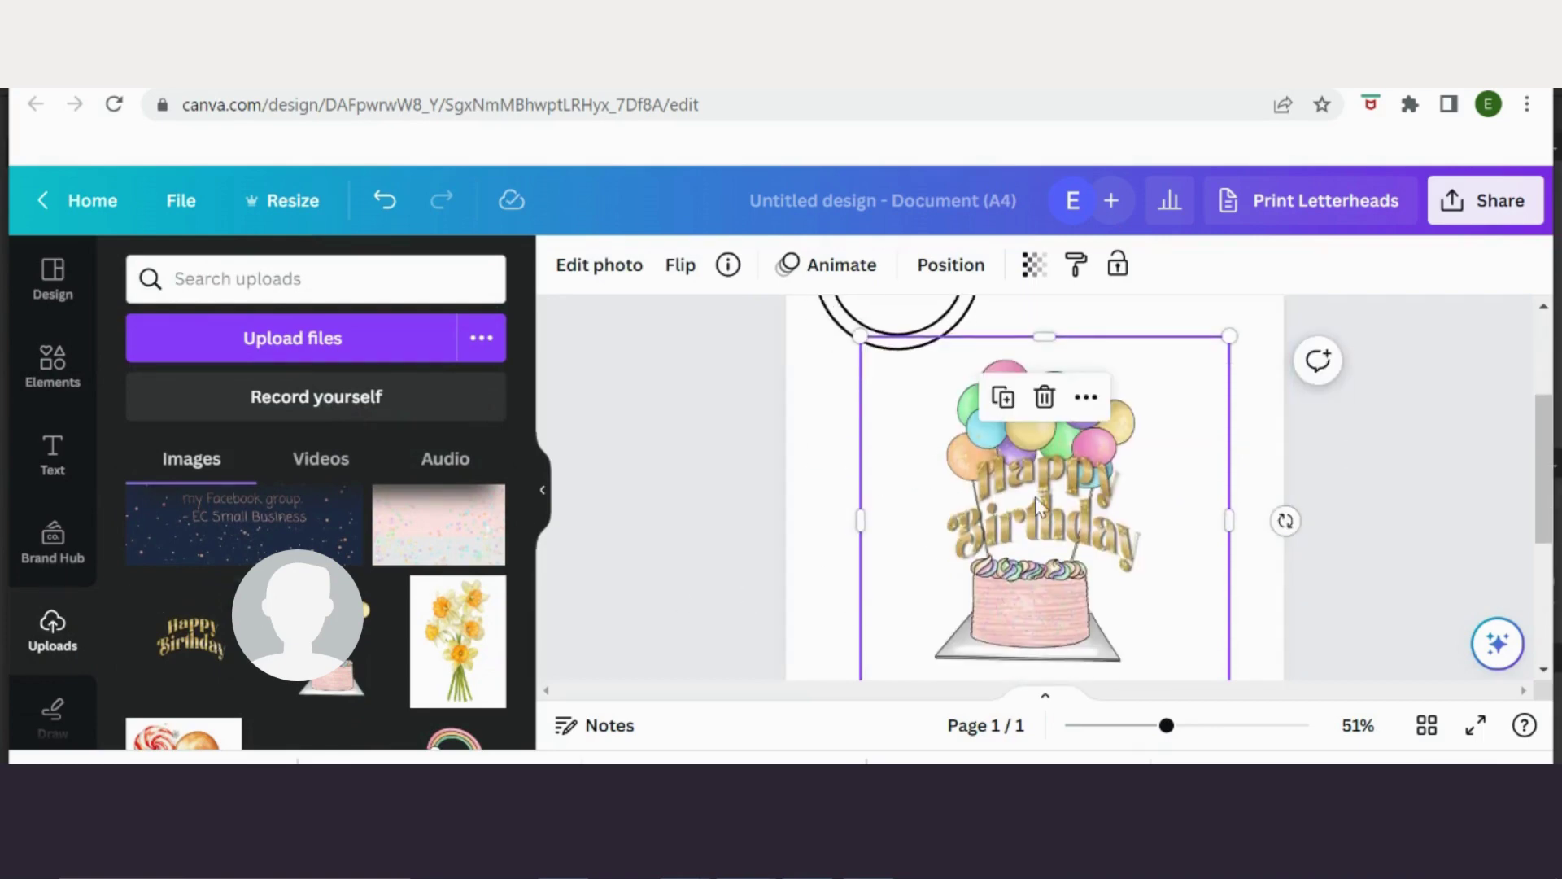
- Select the cake and "Happy Birthday" images together and align them with each other at middle and centre
click(968, 275)
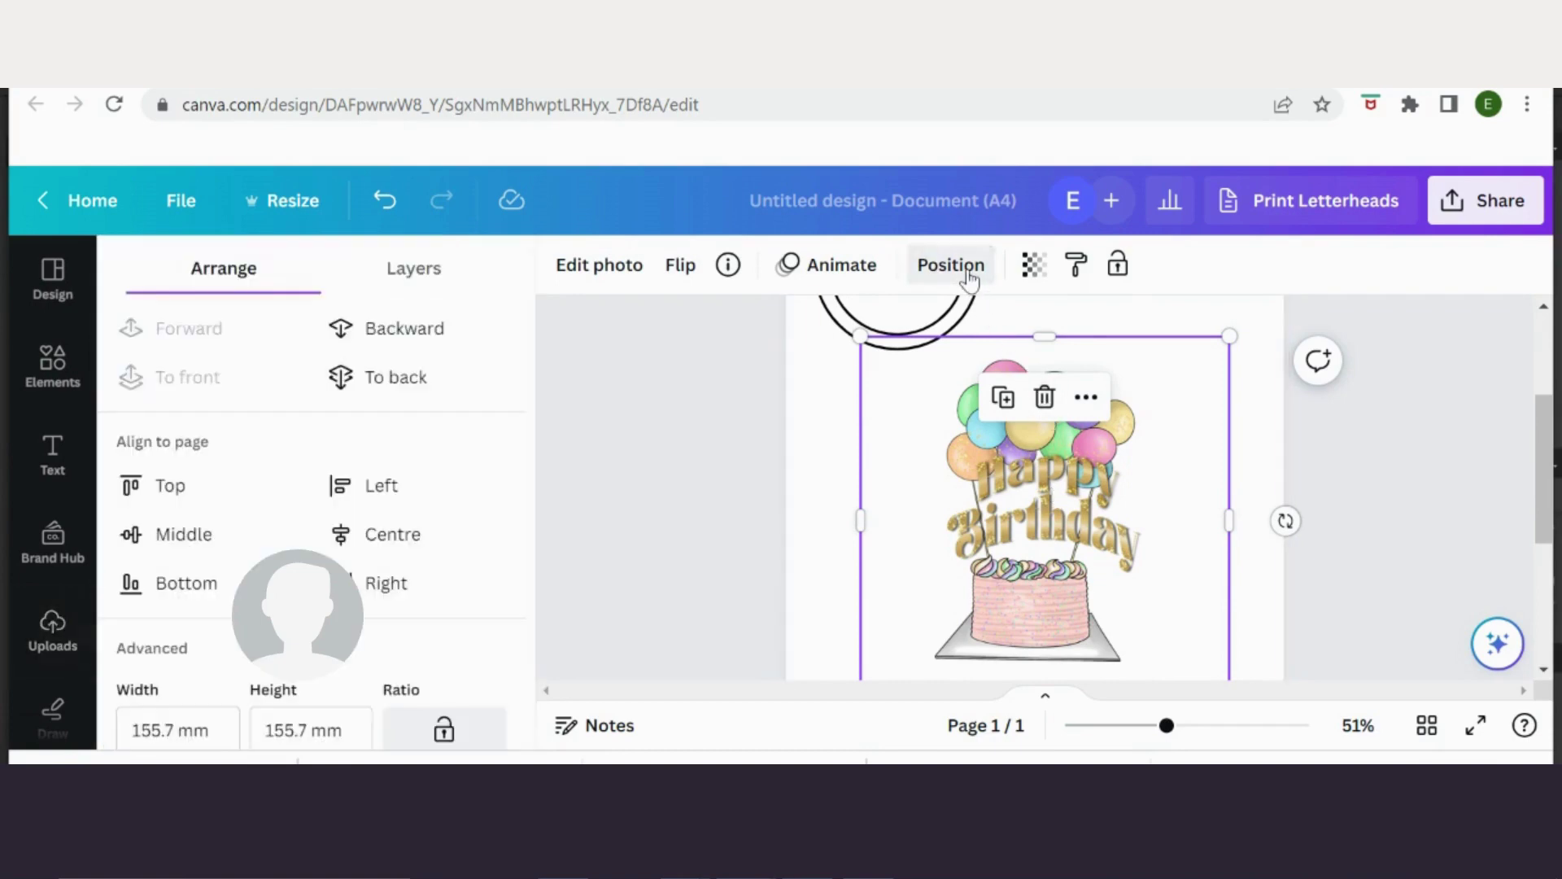
click(400, 280)
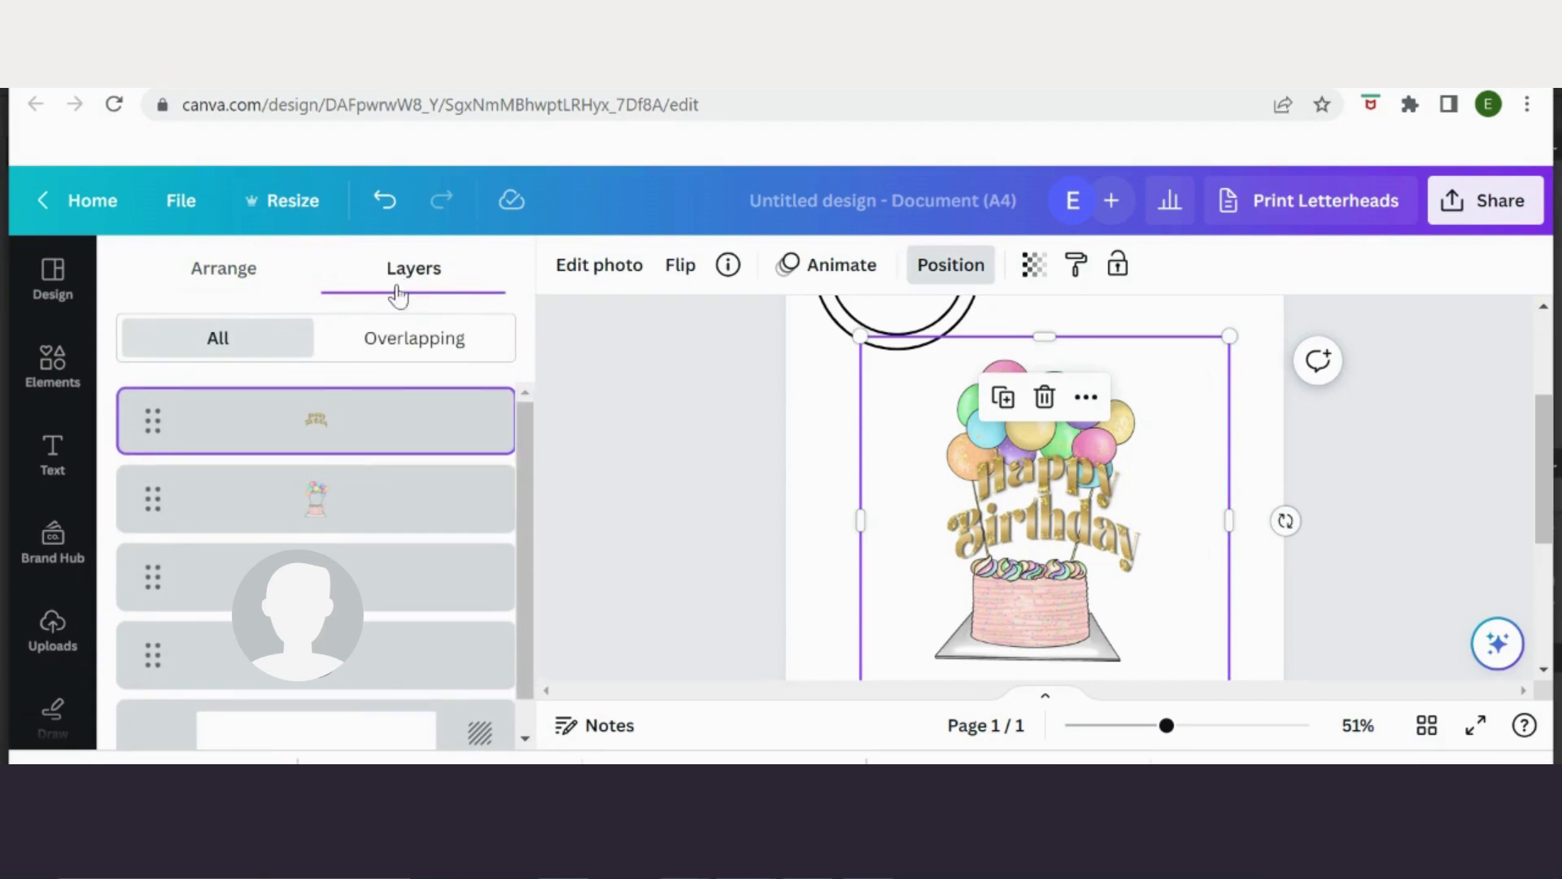
shift+click(362, 514)
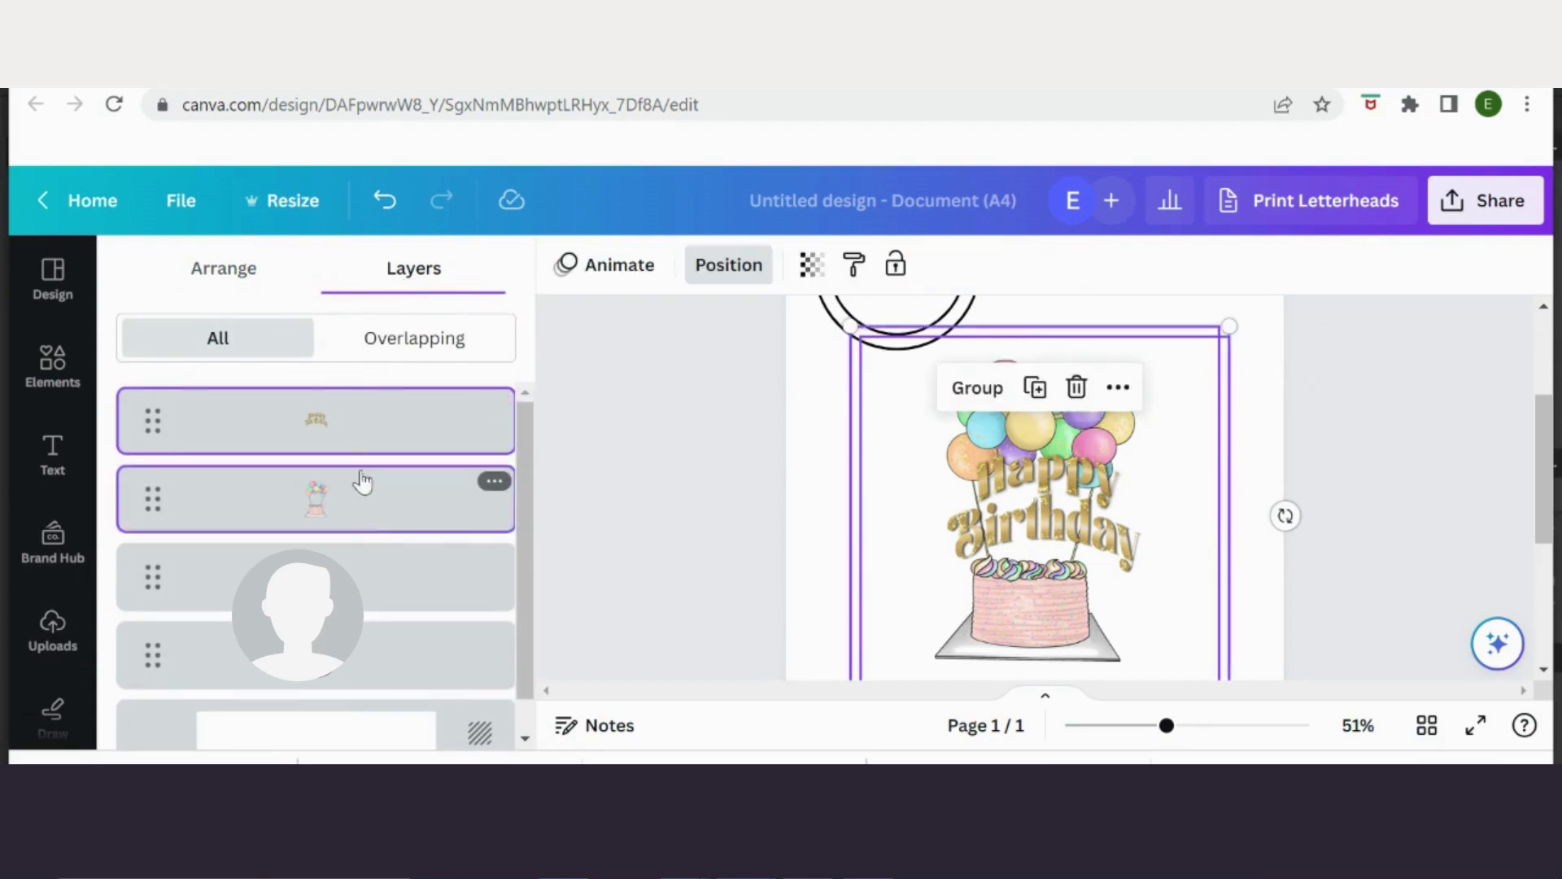
click(240, 279)
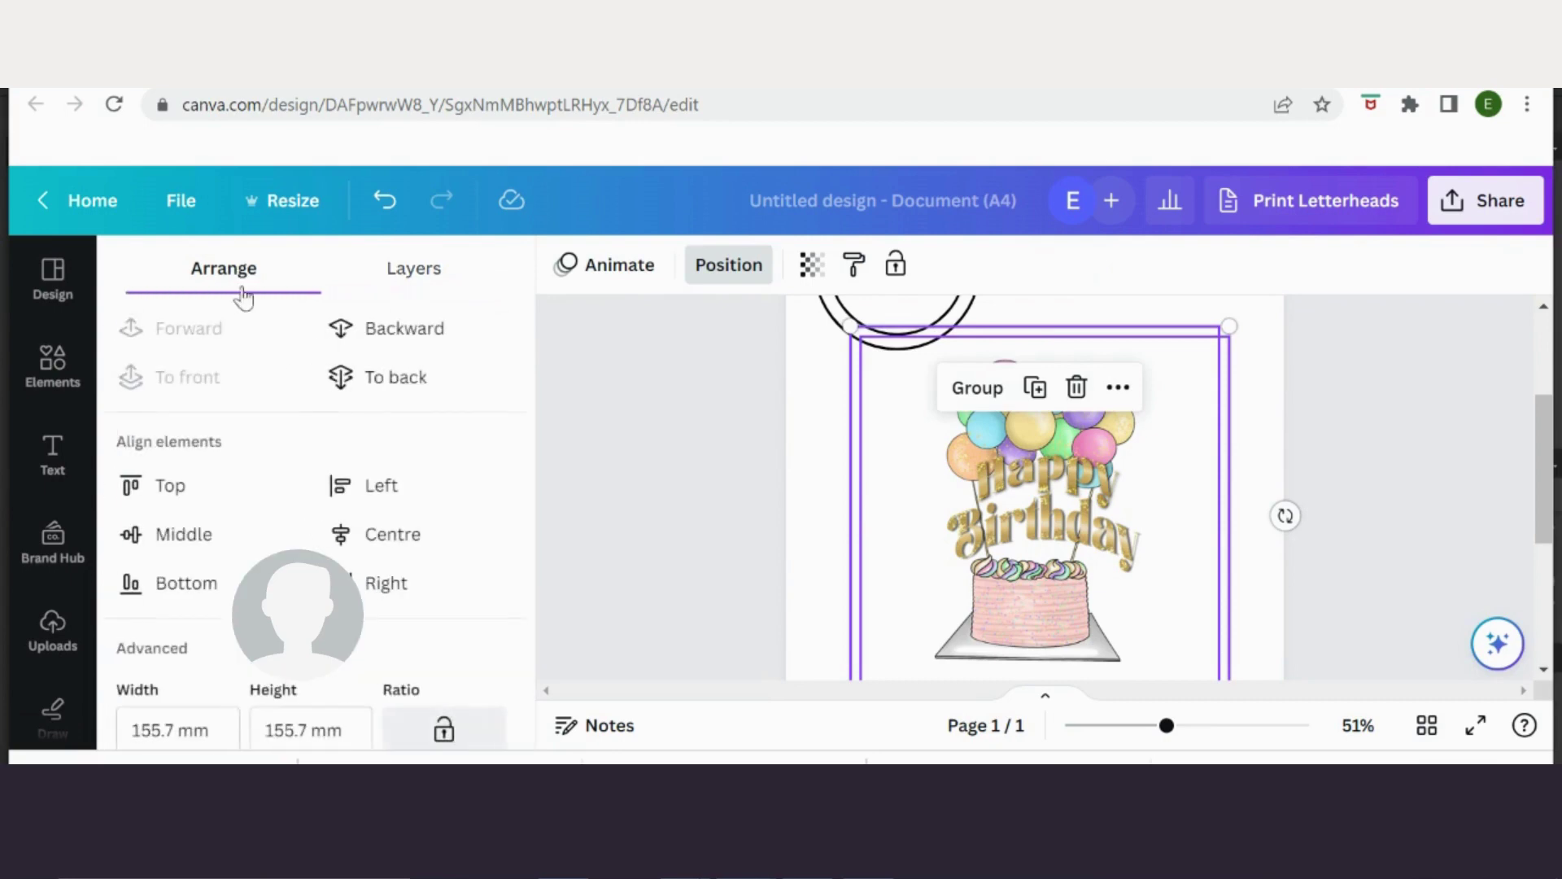
click(201, 546)
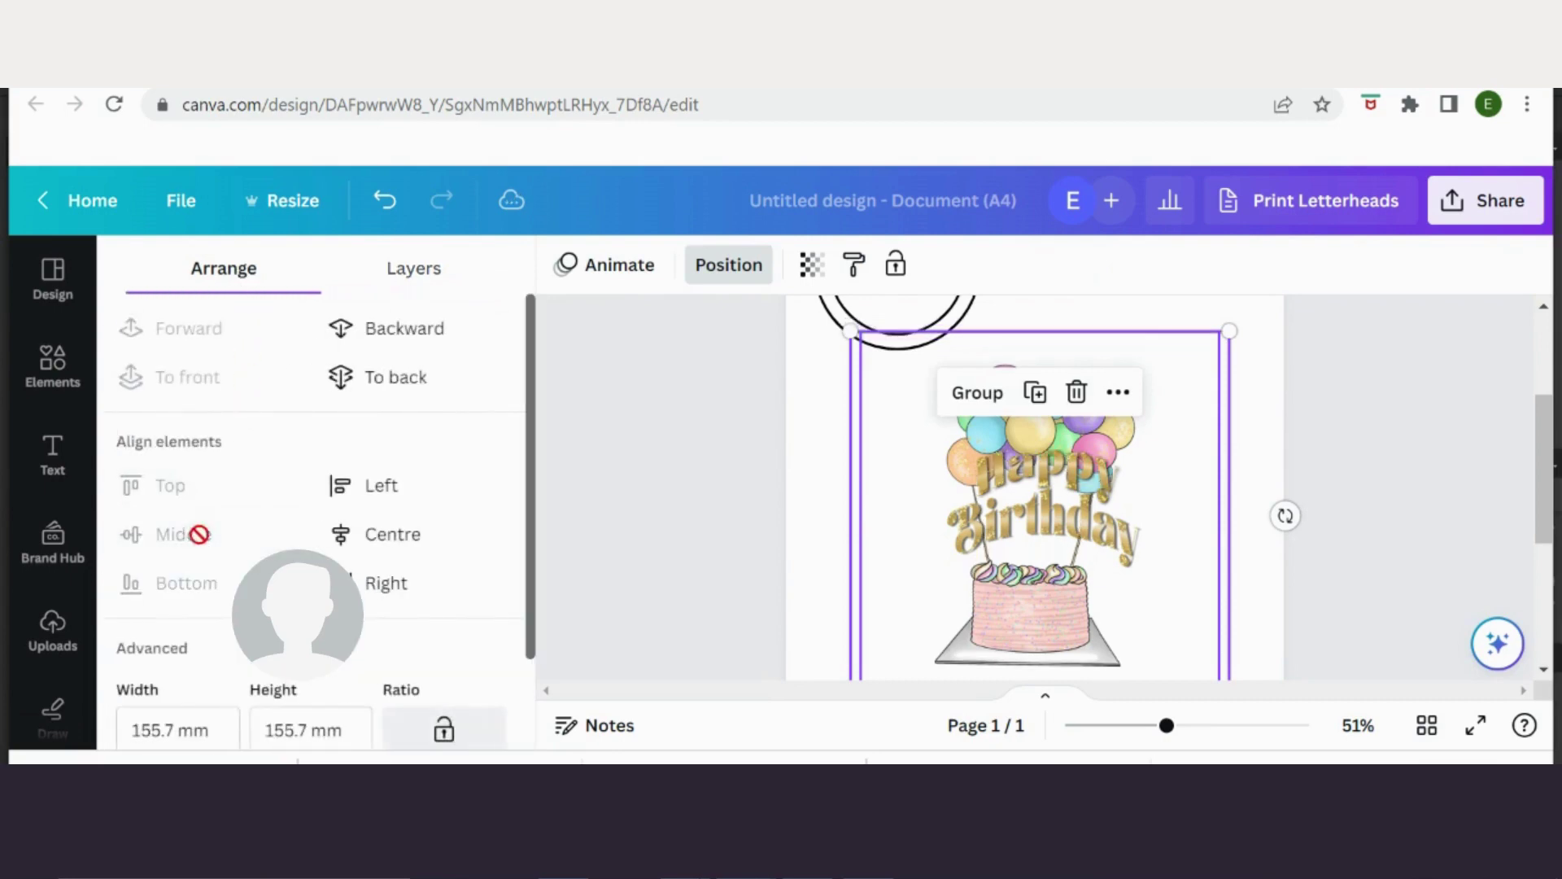
click(373, 539)
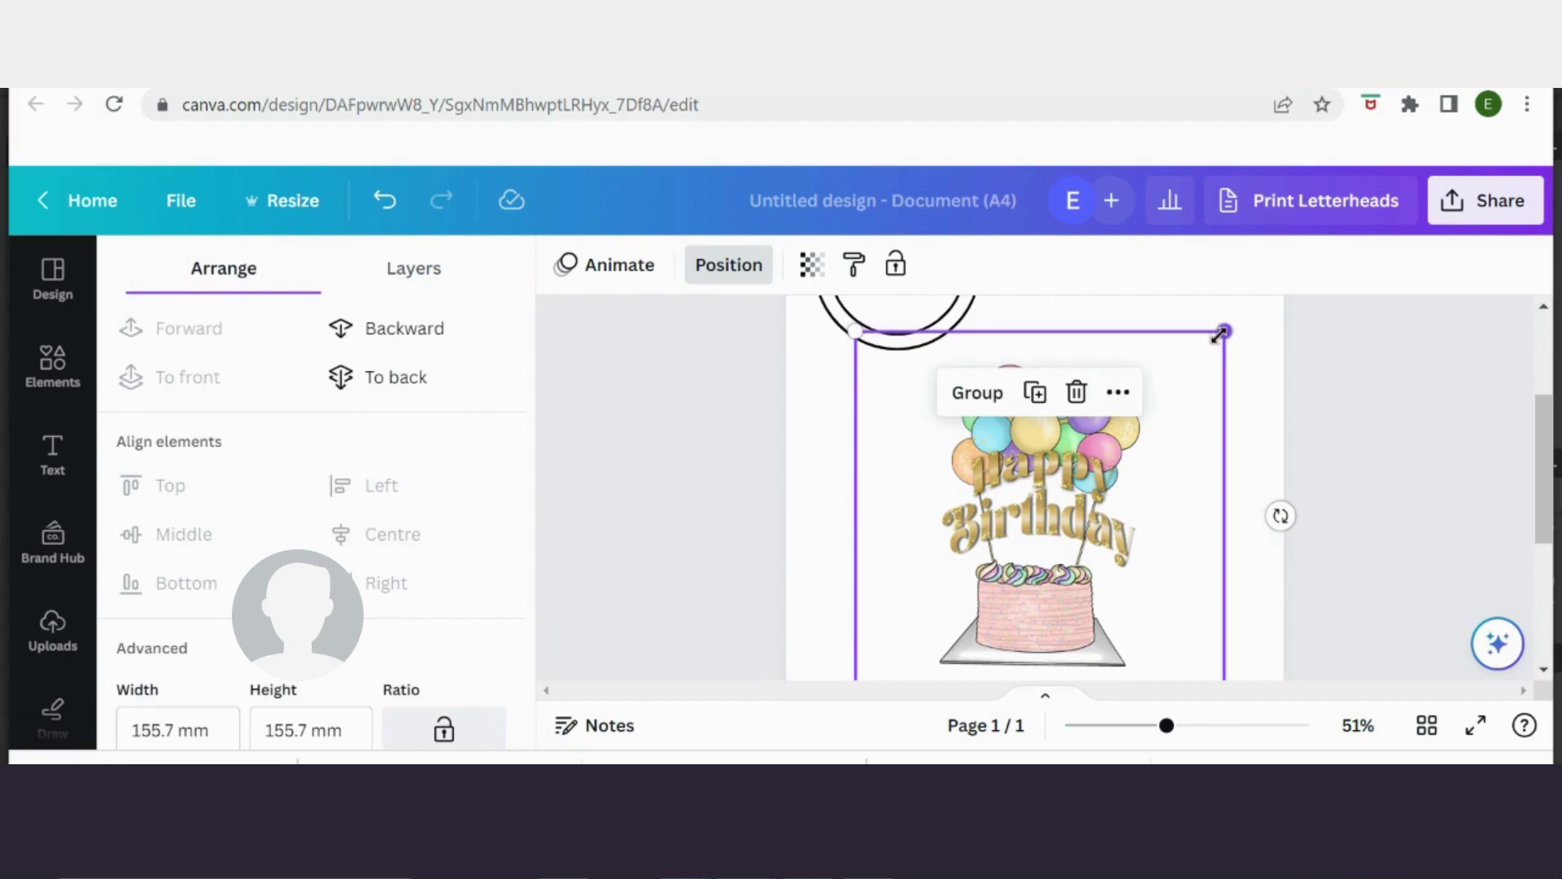
- Resize the selected cake and lettering images together to 55 mm wide with the ratio locked
drag(1218, 335, 1121, 460)
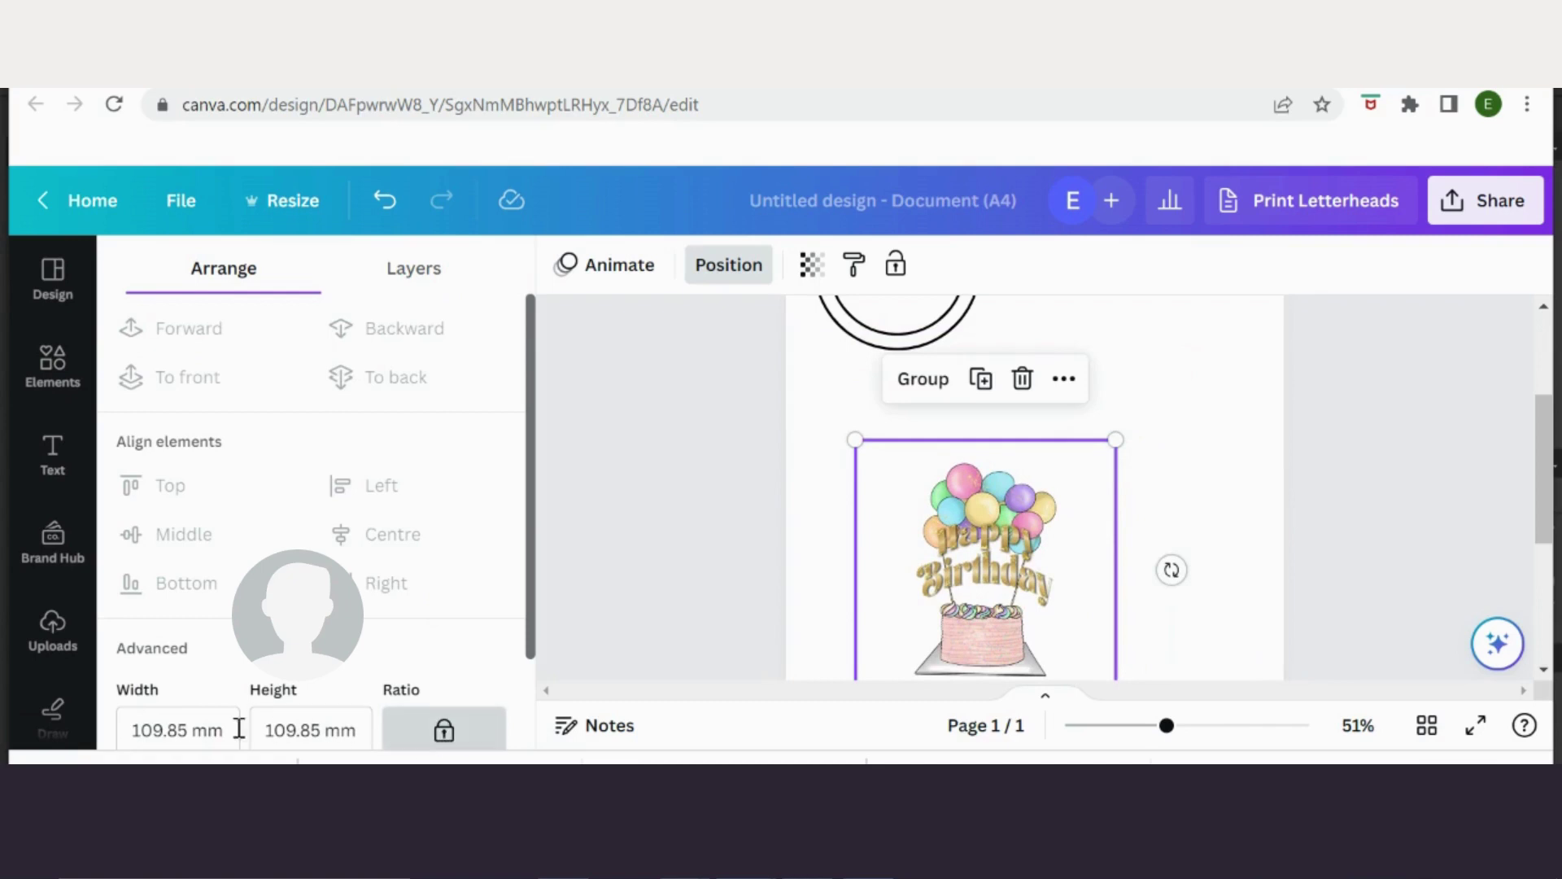
click(200, 729)
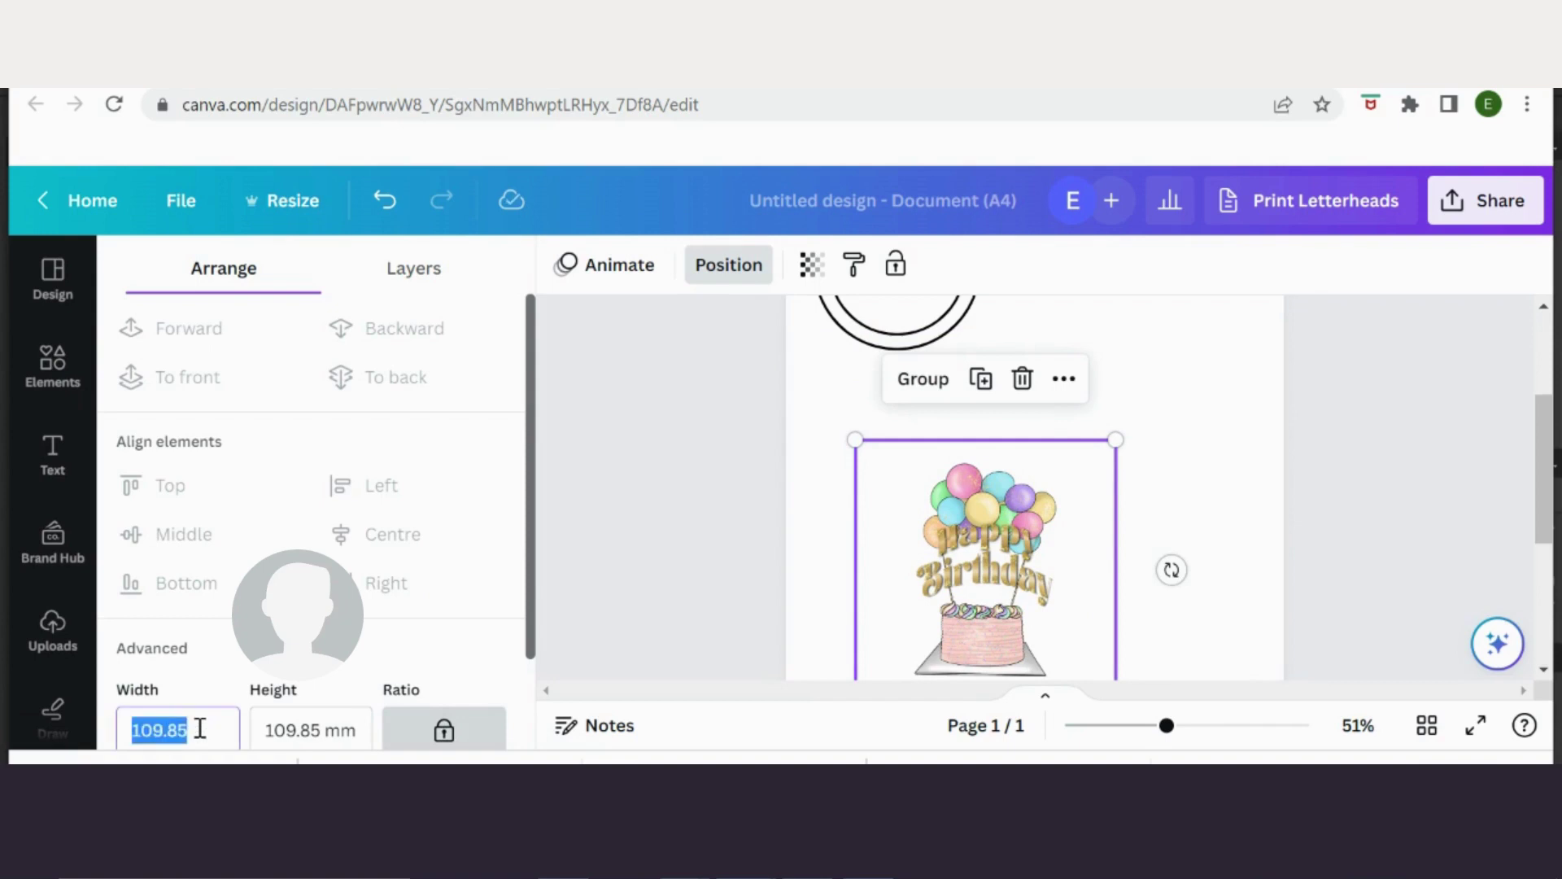
text(55)
key(Return)
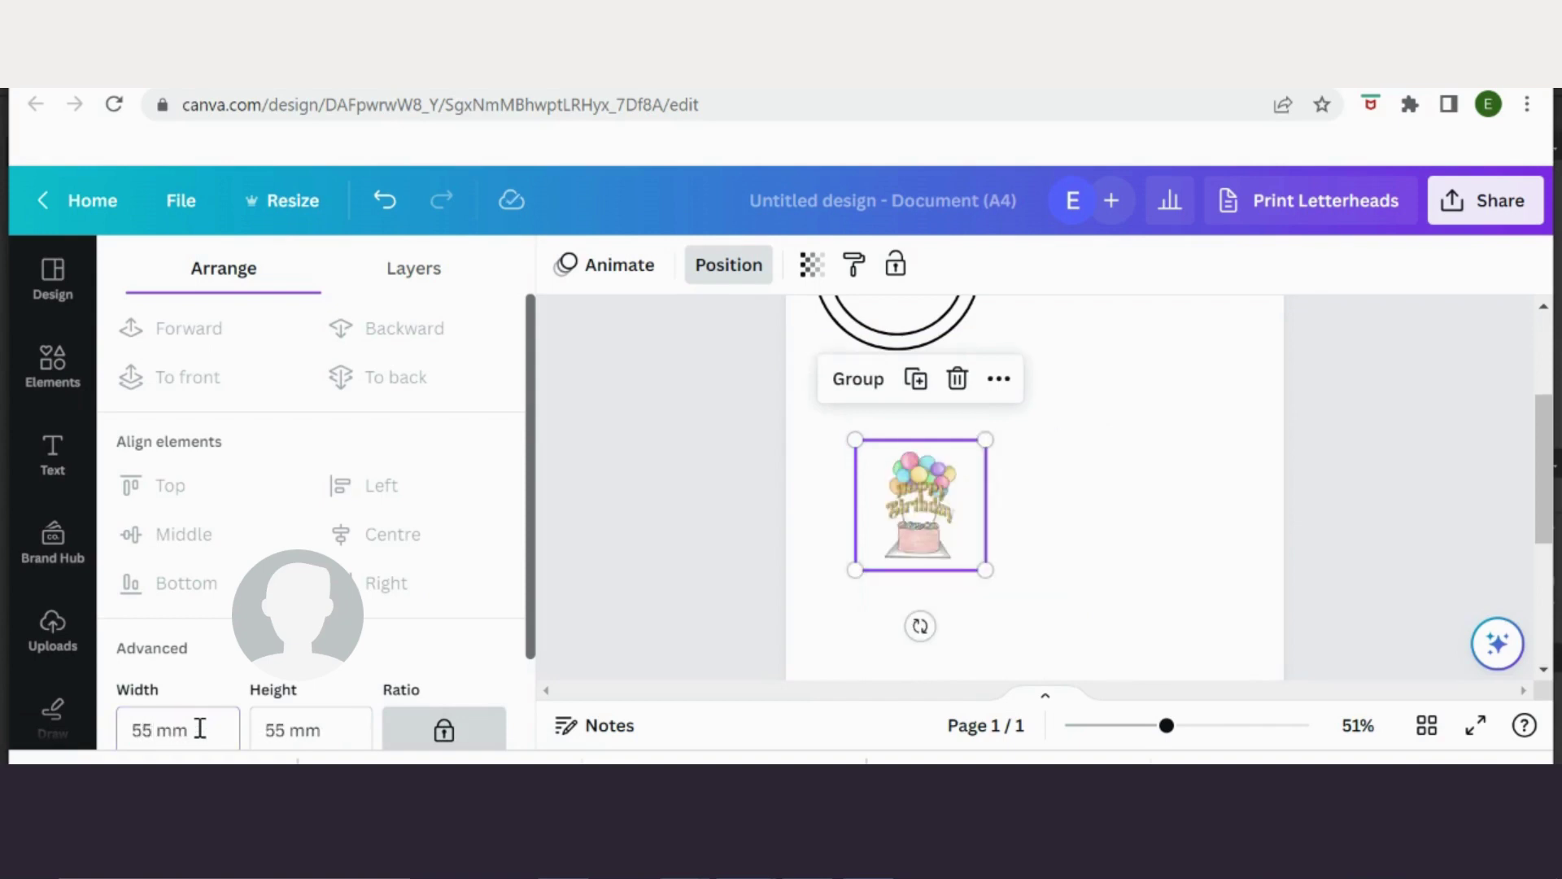
- Move the cake and lettering images together into the centre of the concentric circles
scroll(822, 600, up, 3)
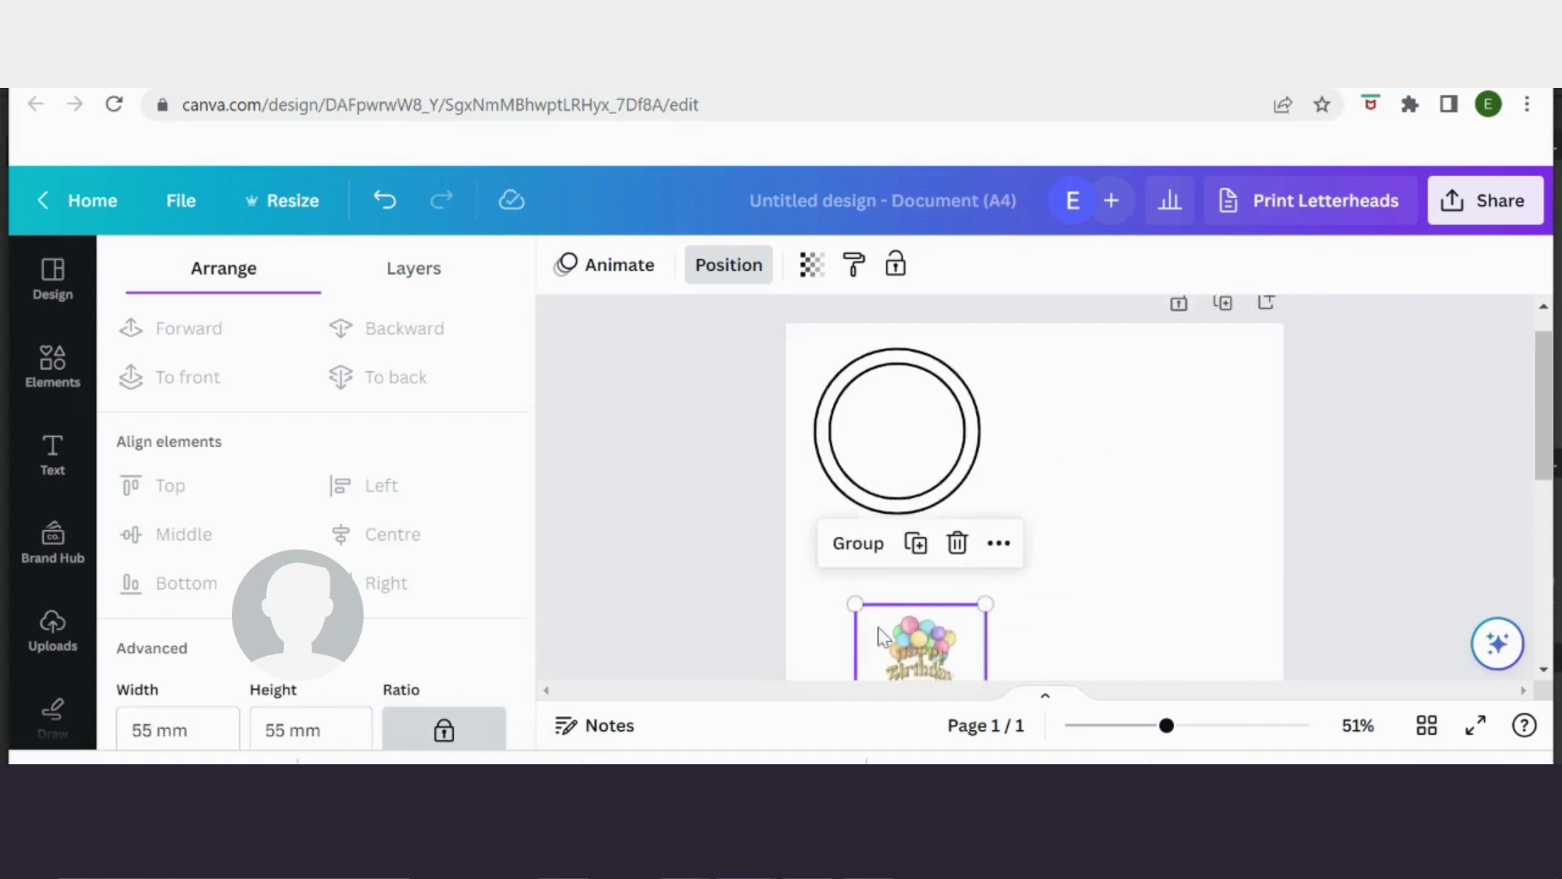
drag(903, 651, 881, 410)
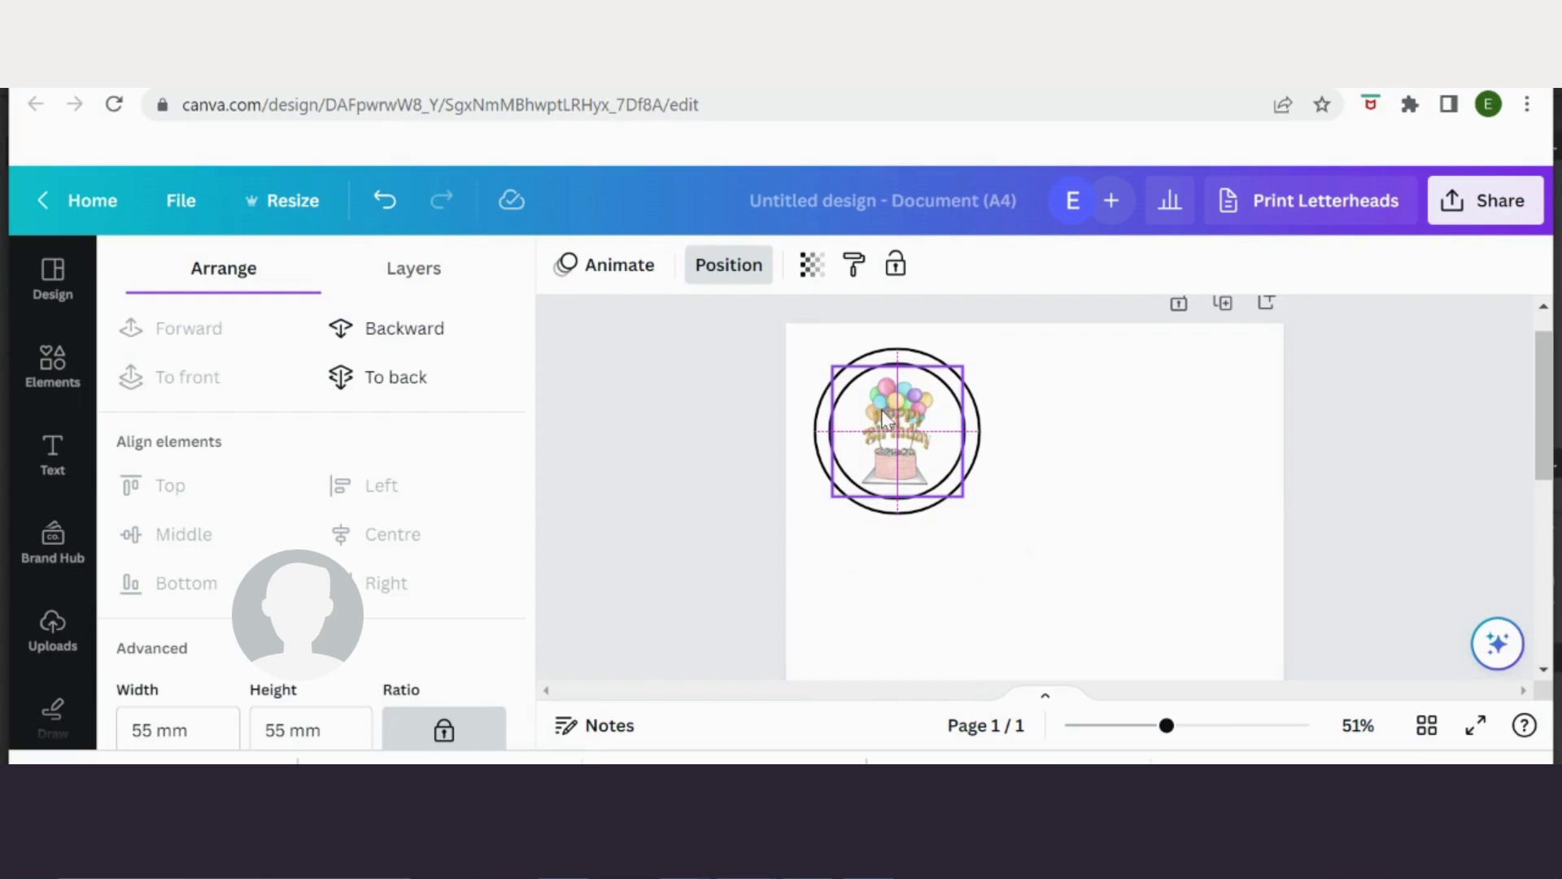
drag(882, 409, 881, 408)
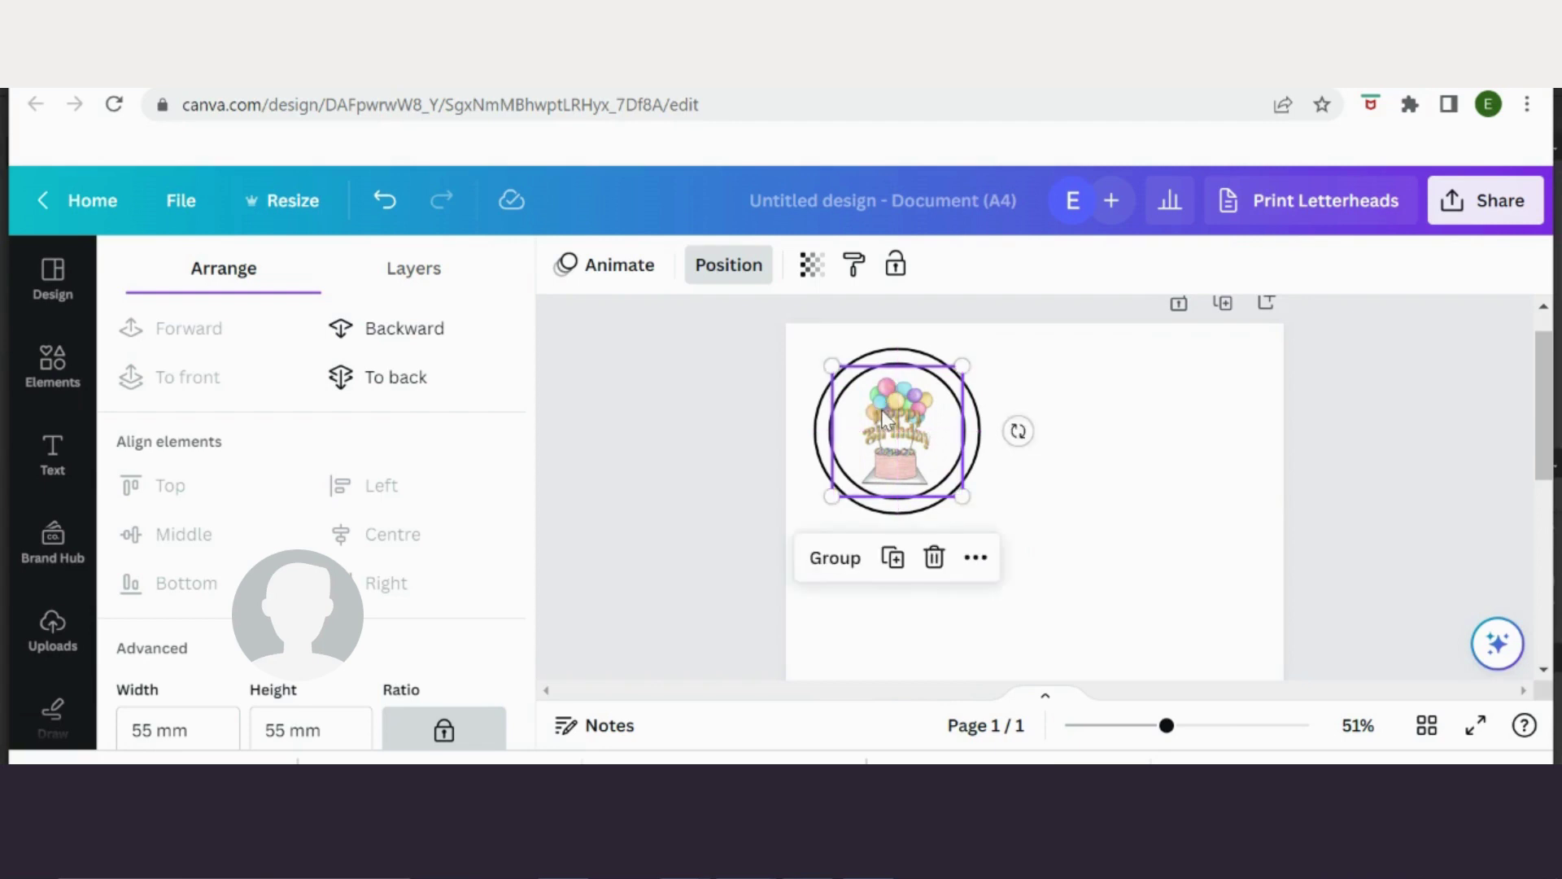
click(1049, 495)
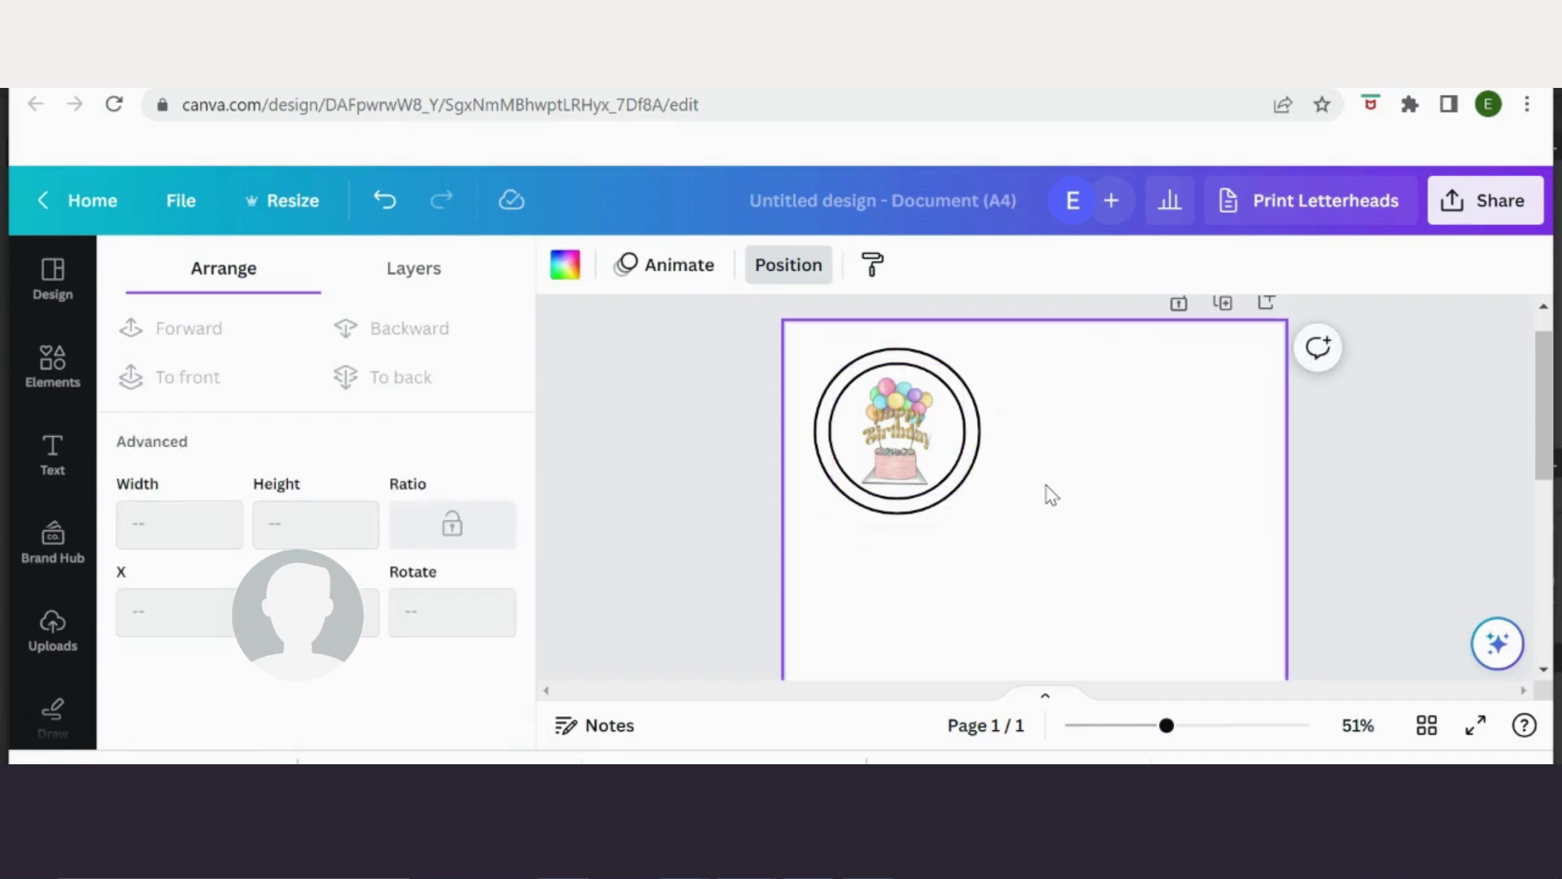
- Remove the border from the 58 mm inner circle
click(967, 456)
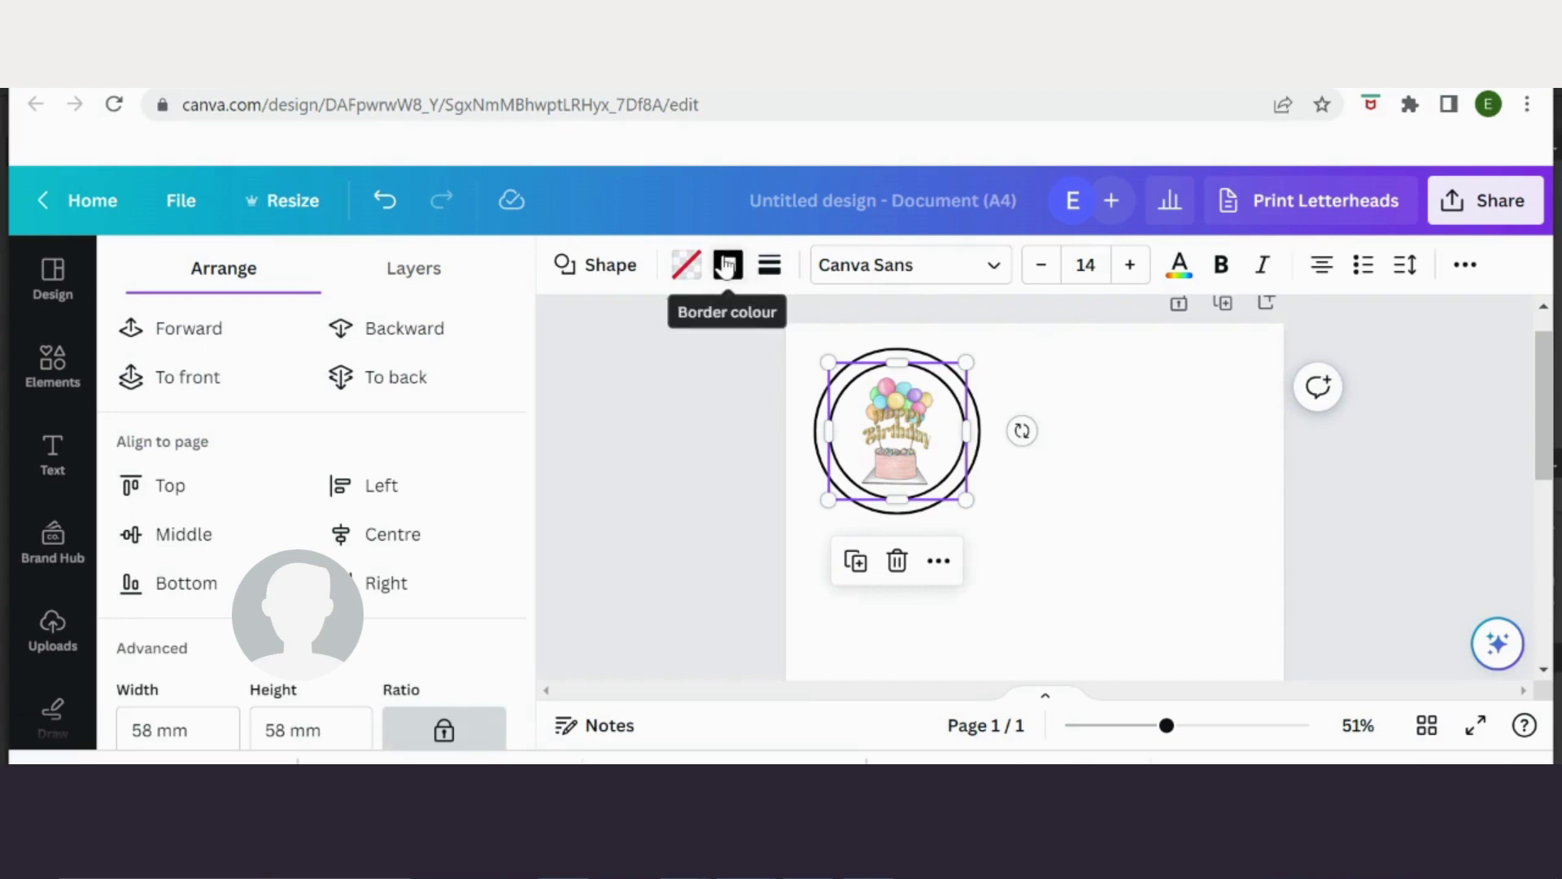
click(768, 269)
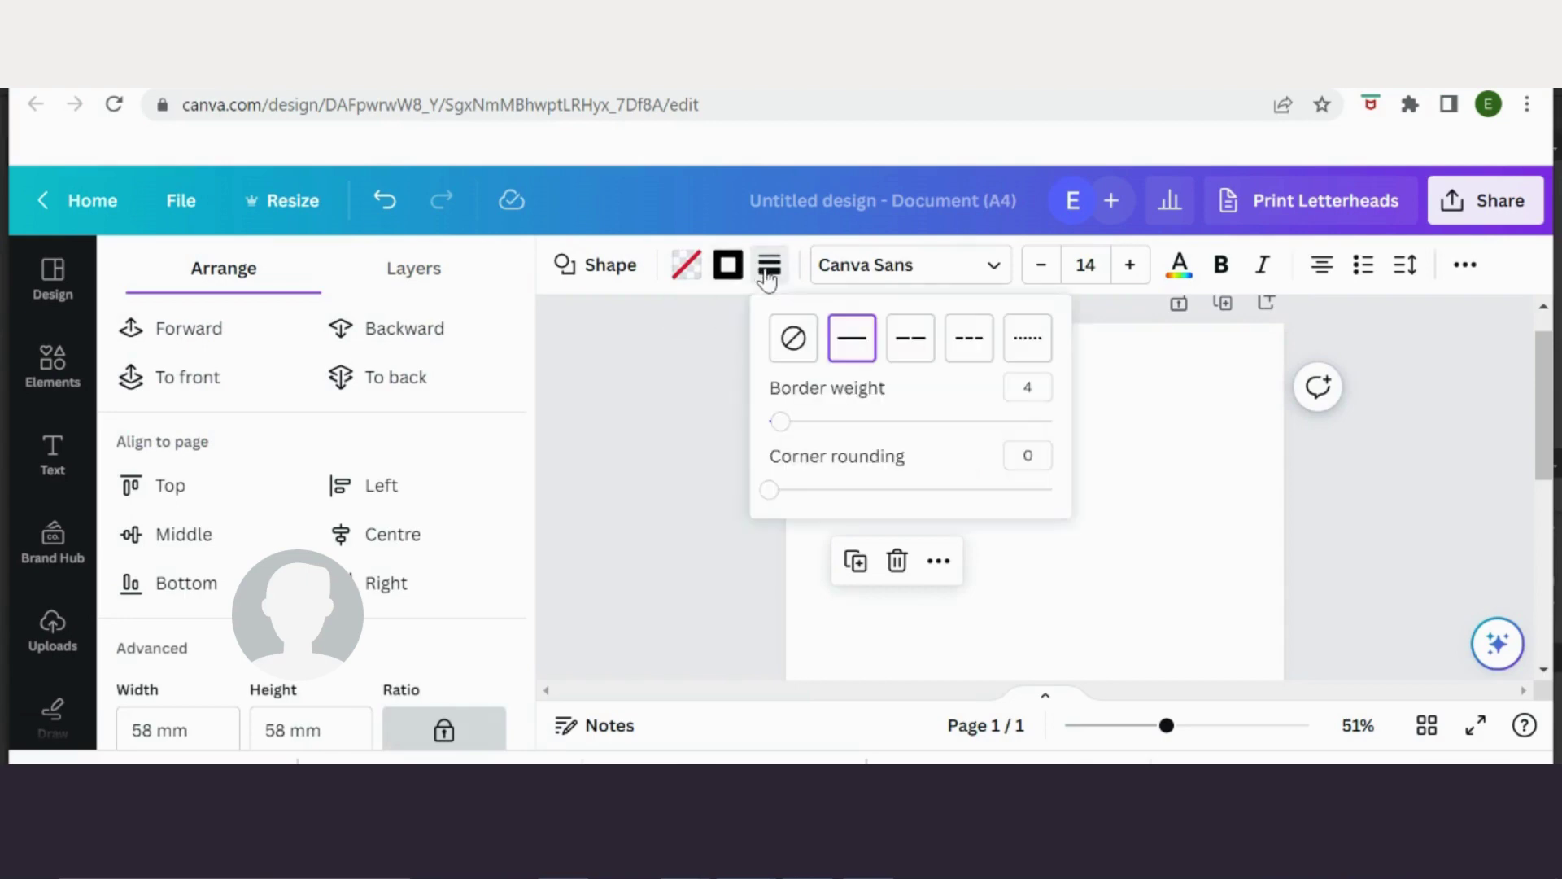
click(798, 354)
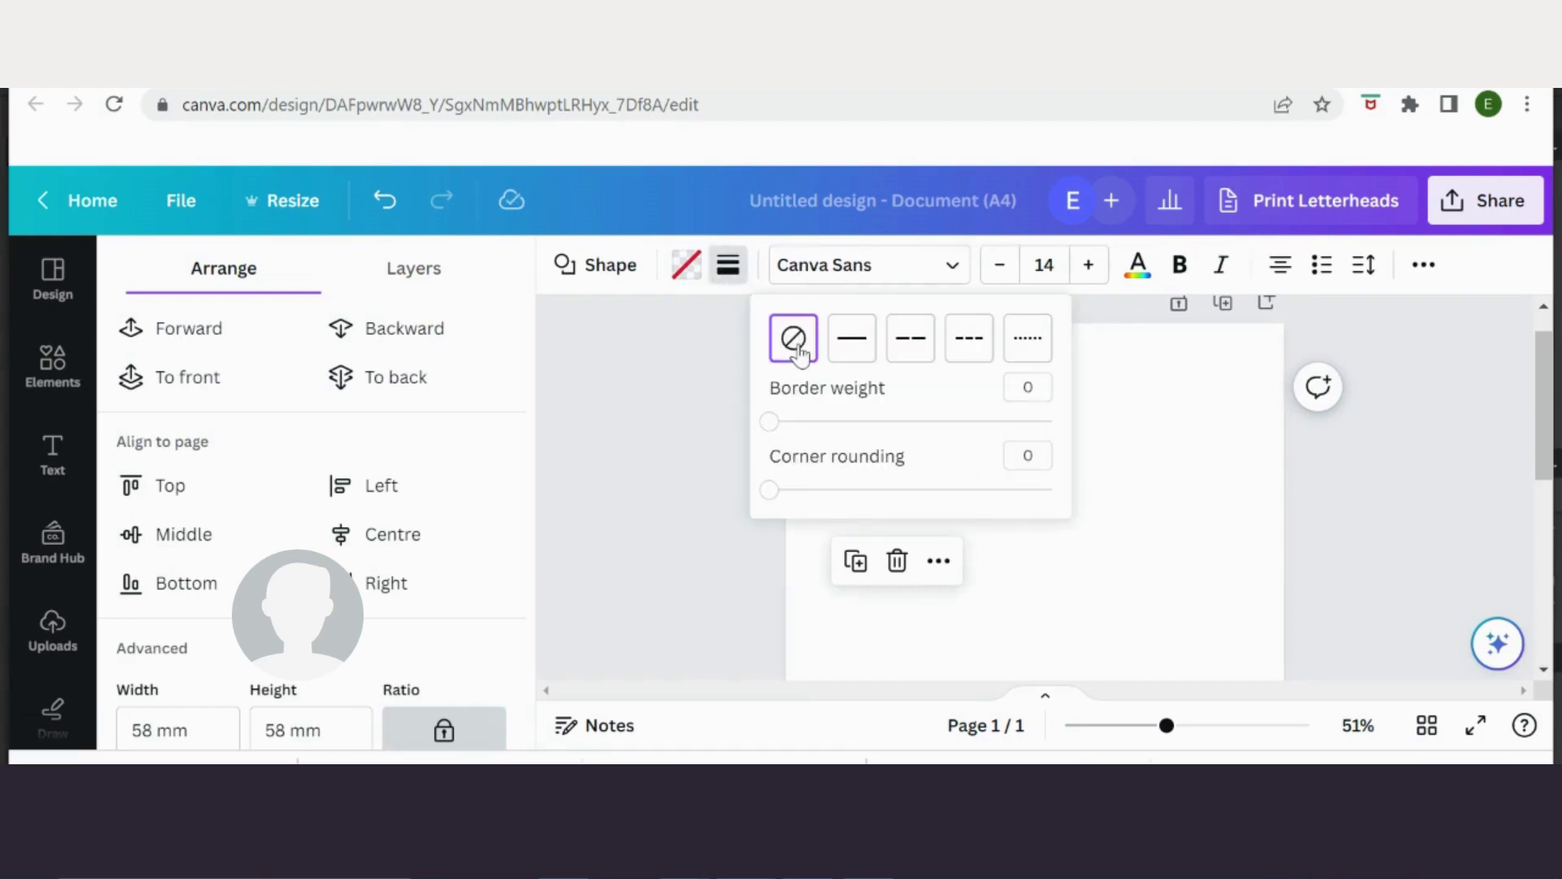
click(1188, 514)
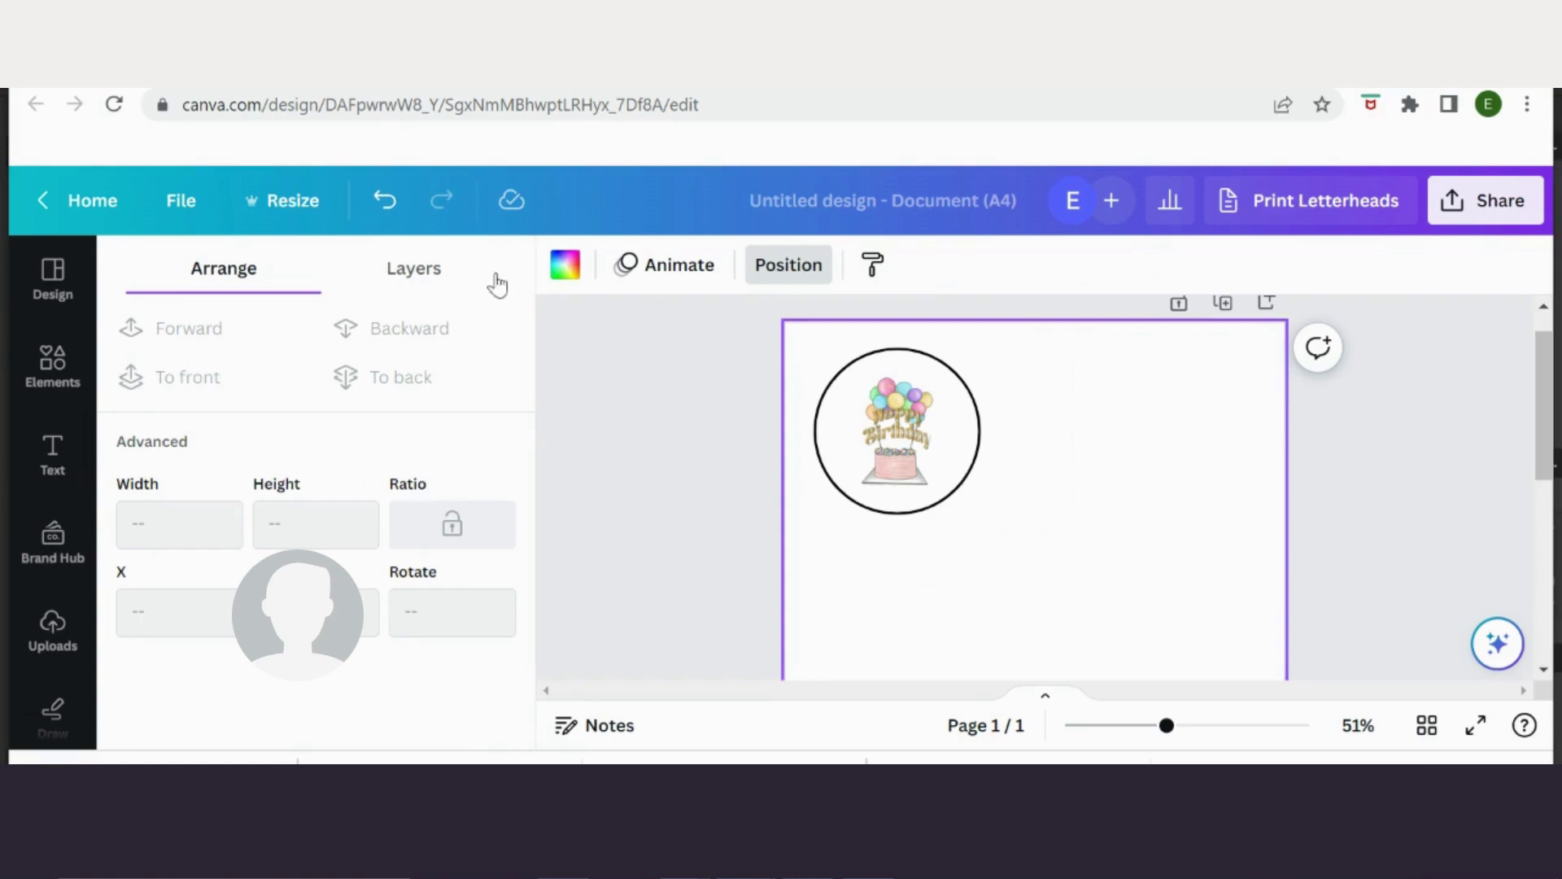
- Reselect the borderless inner circle among the layers and give it a solid border
click(439, 268)
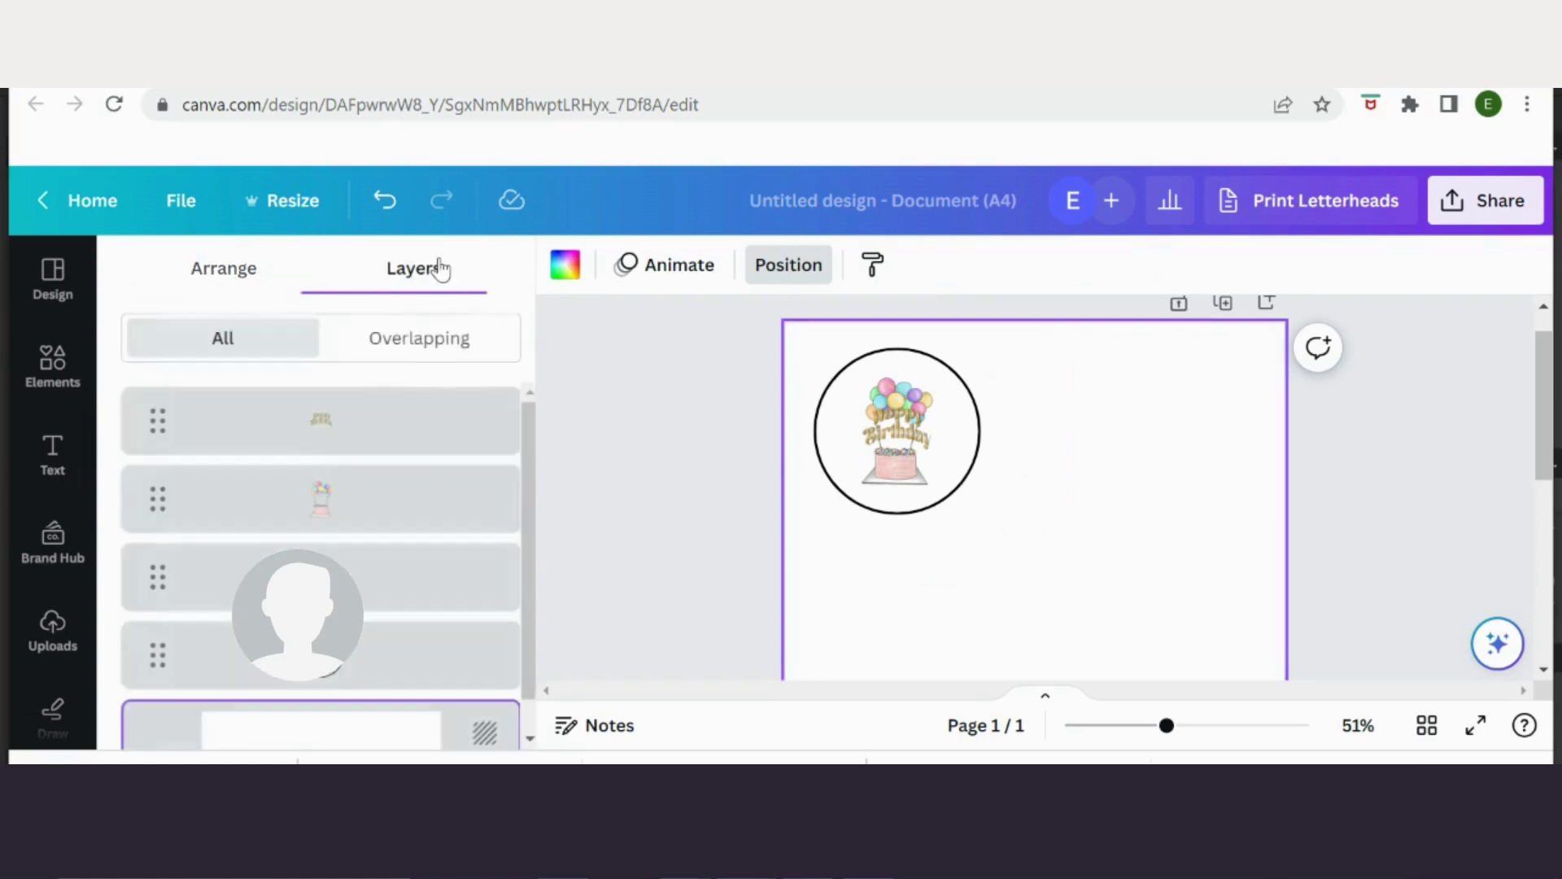
click(371, 611)
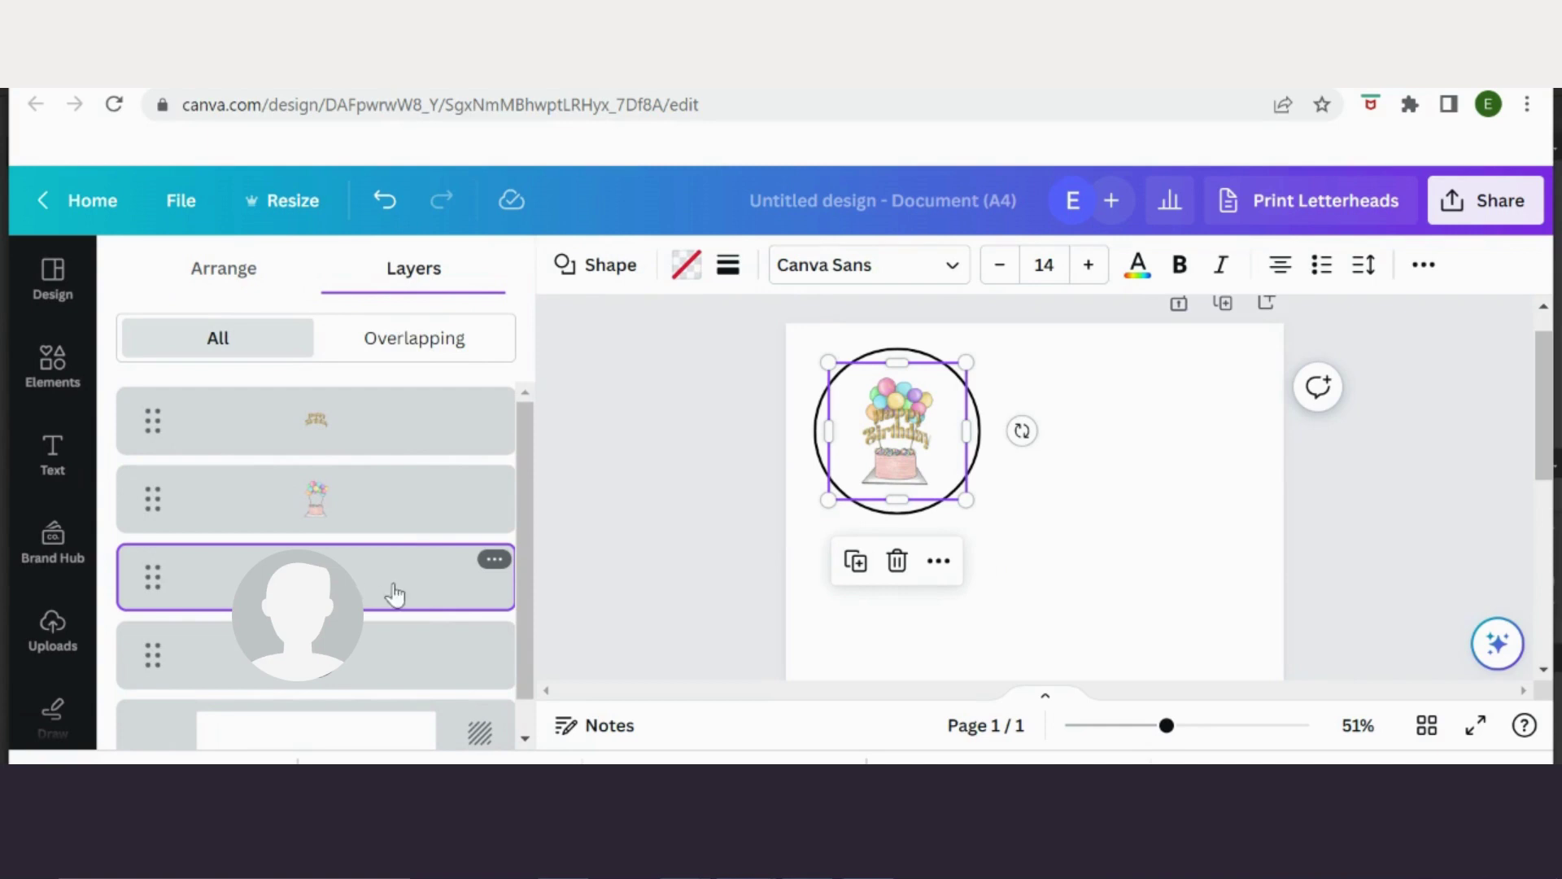
click(728, 264)
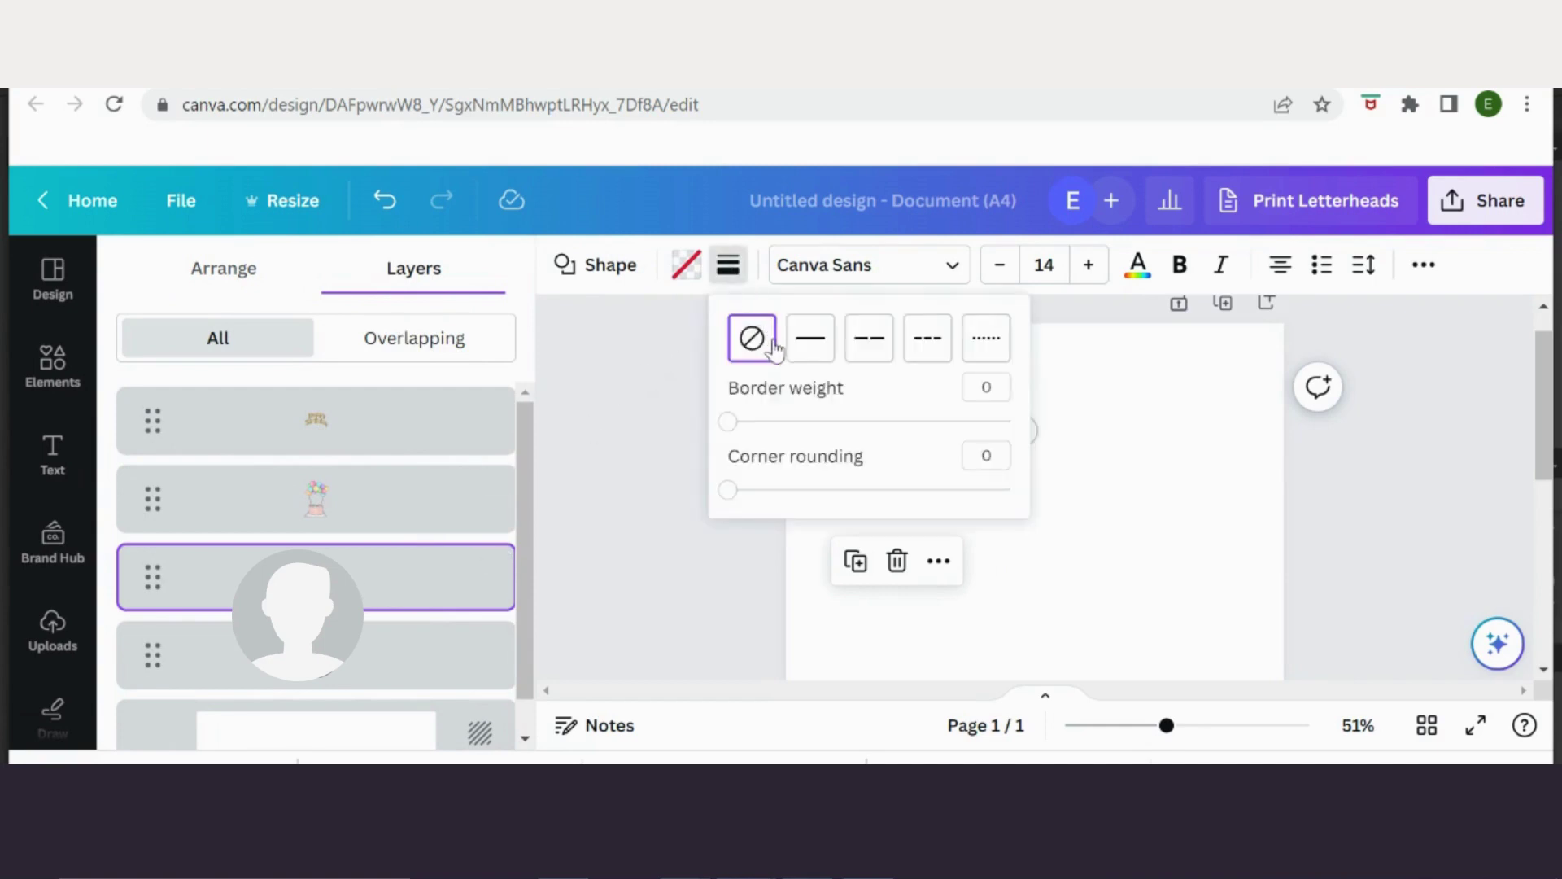
click(813, 345)
click(1193, 472)
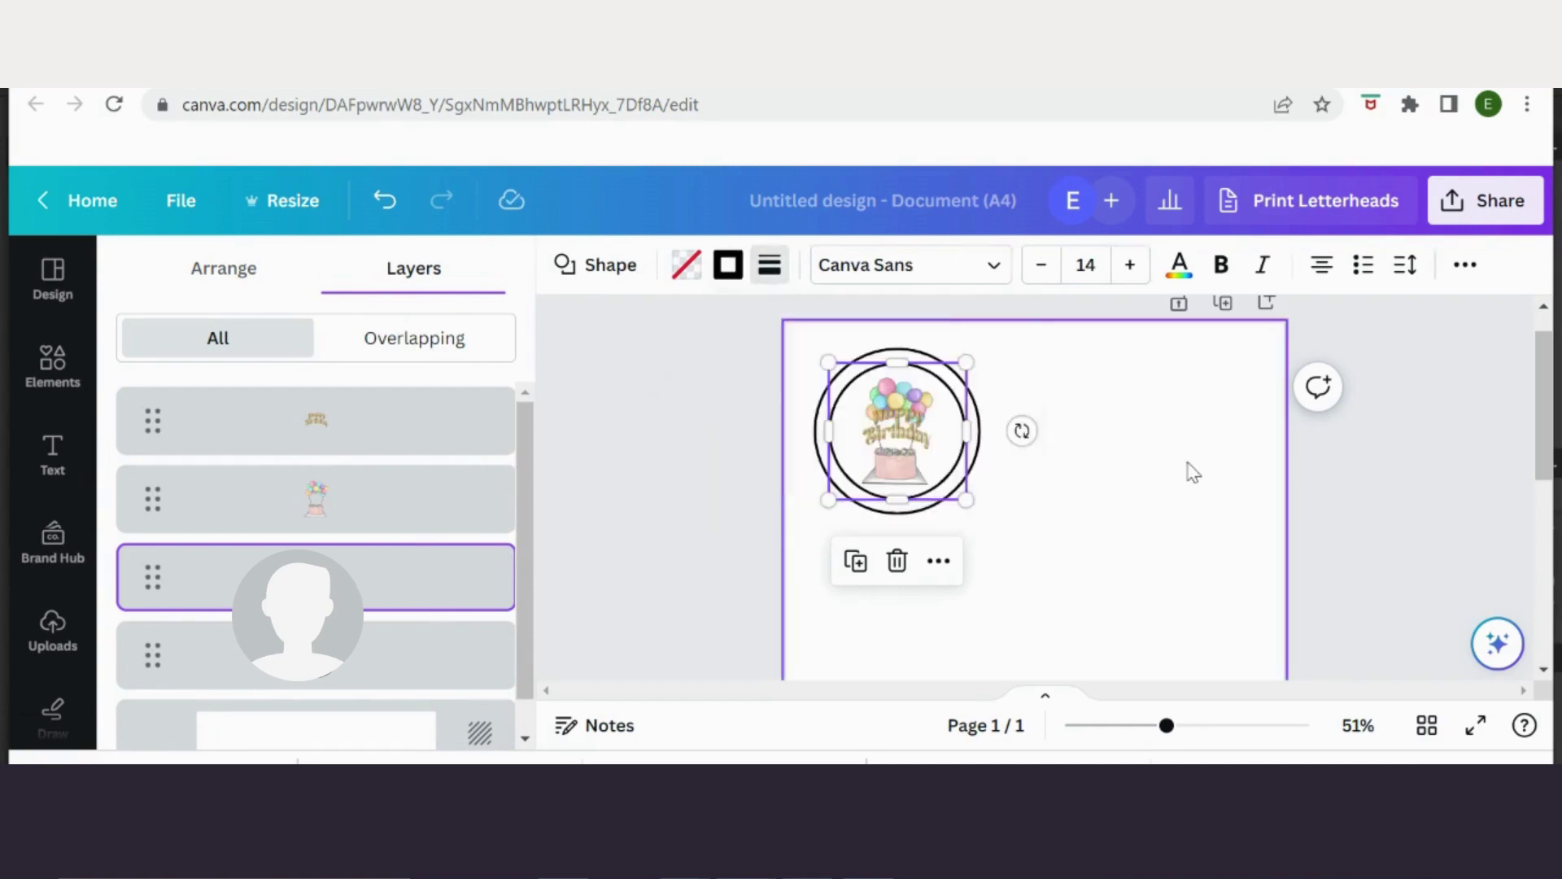
click(1193, 472)
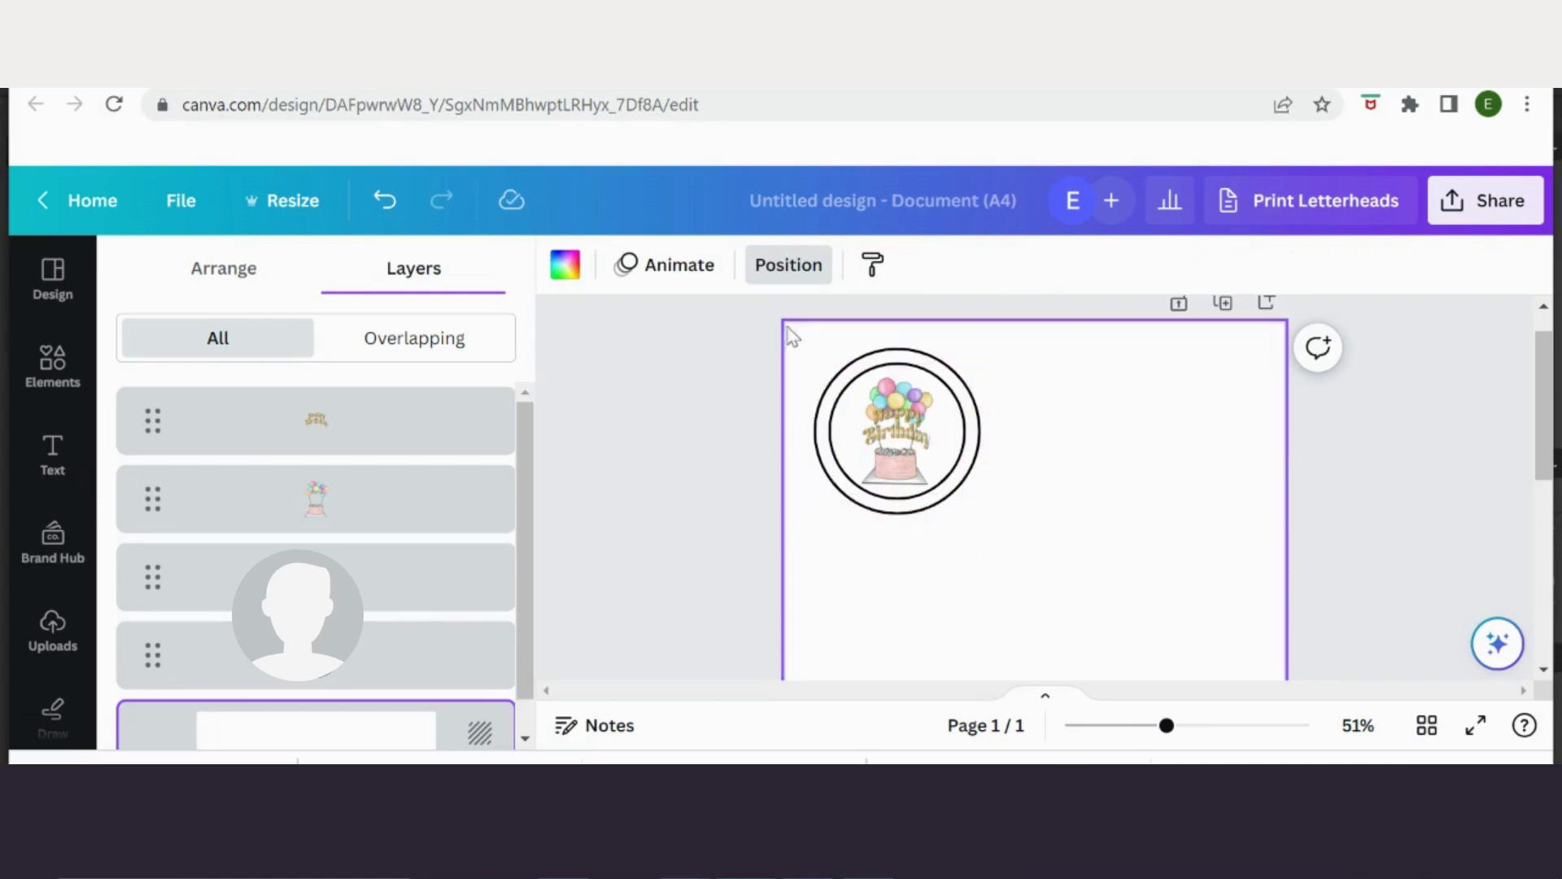
- Duplicate both circles with the cake and lettering images, and place the copy level with and to the right of the original
drag(794, 335, 1056, 584)
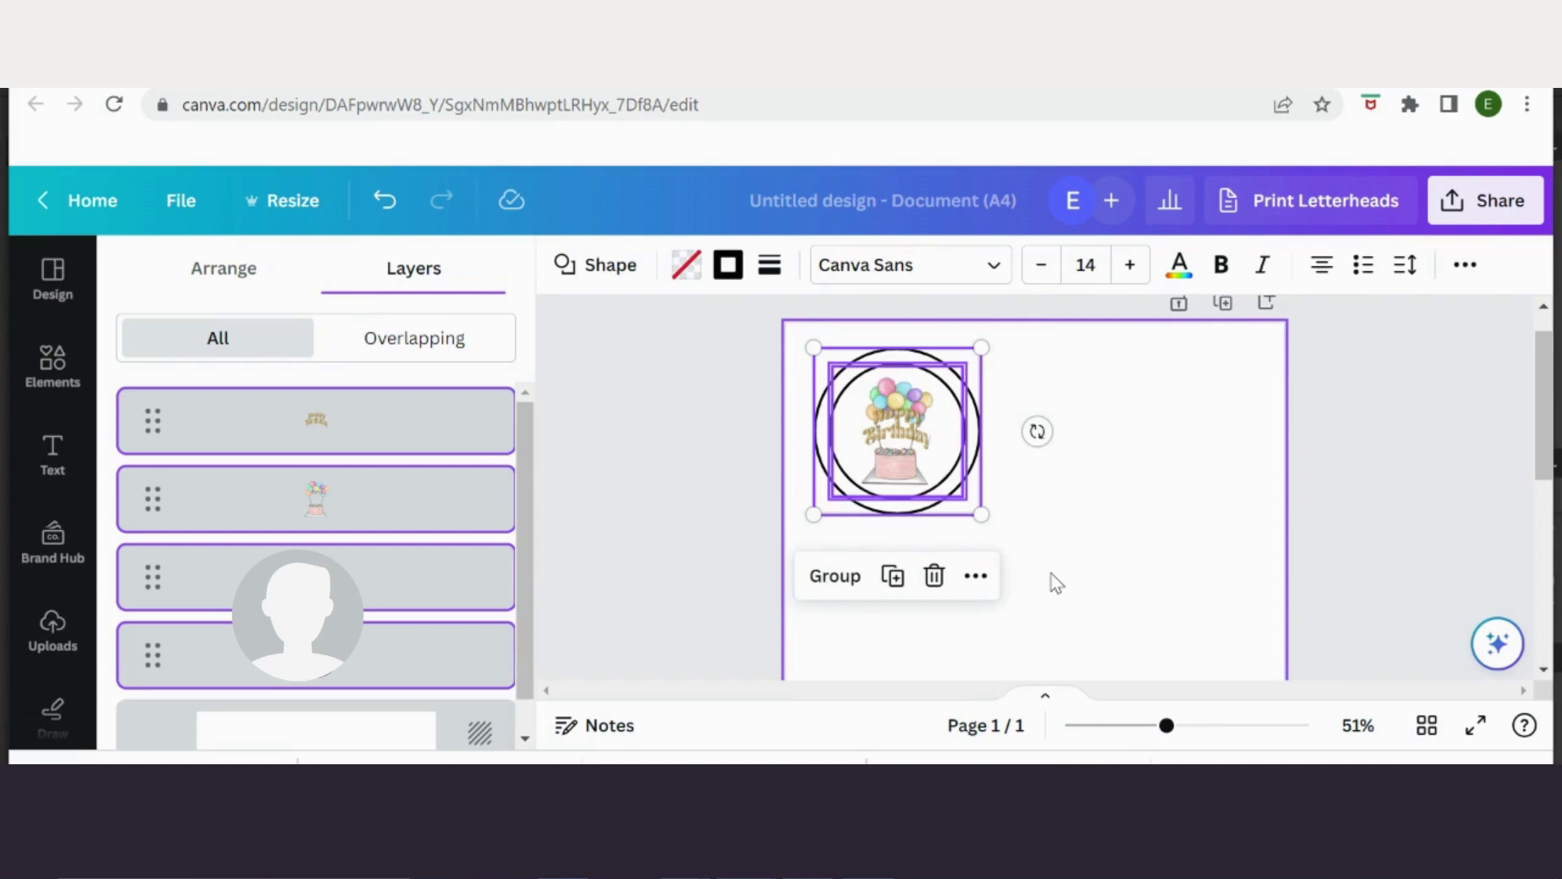
key(ctrl+d)
drag(977, 476, 1151, 455)
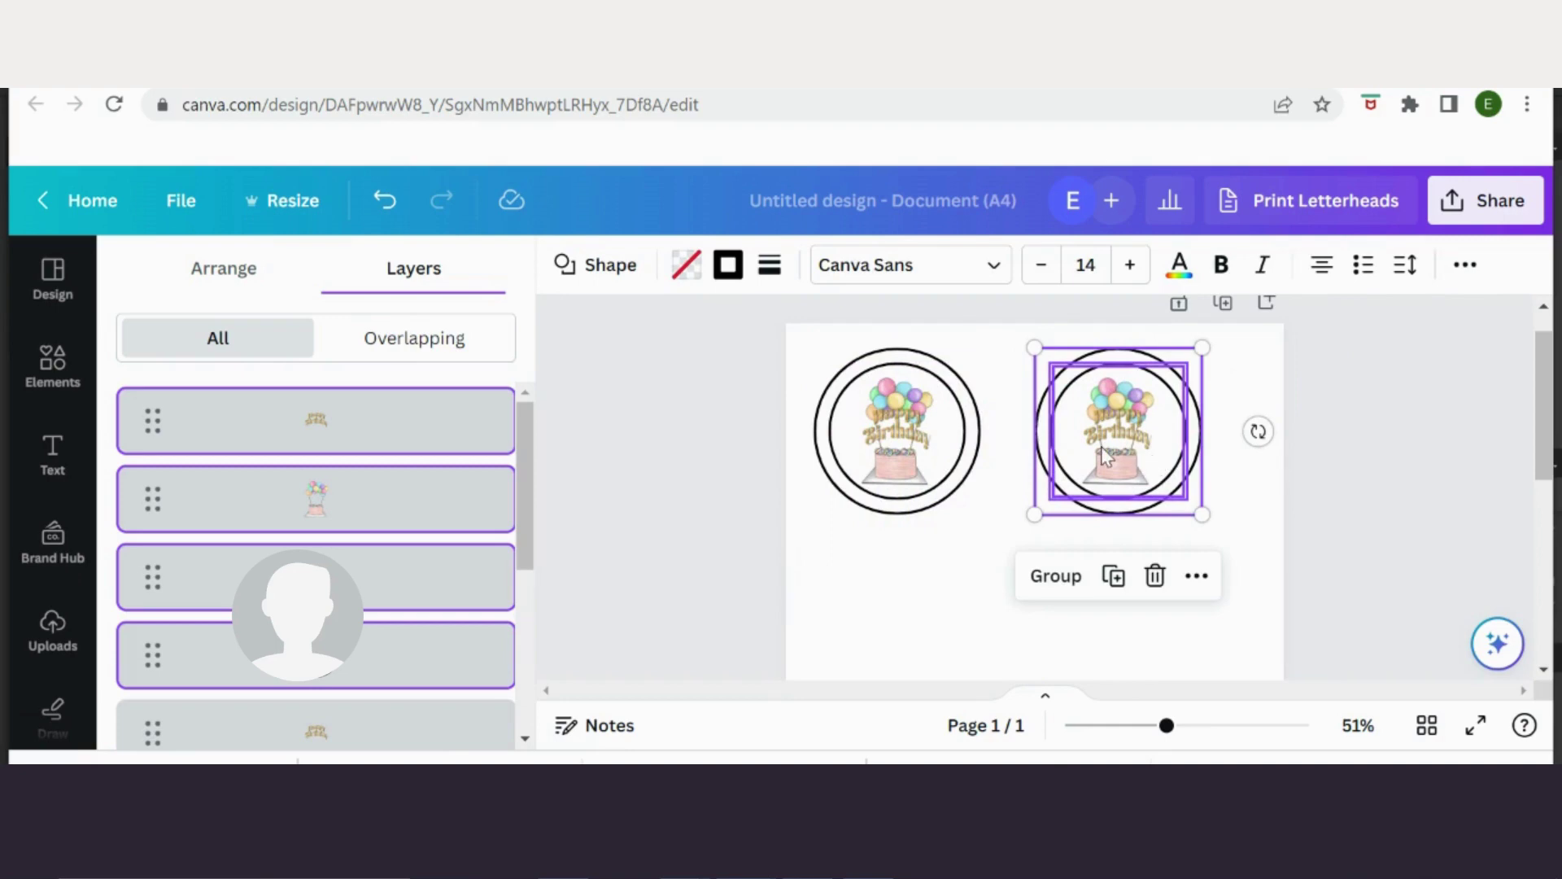
click(973, 569)
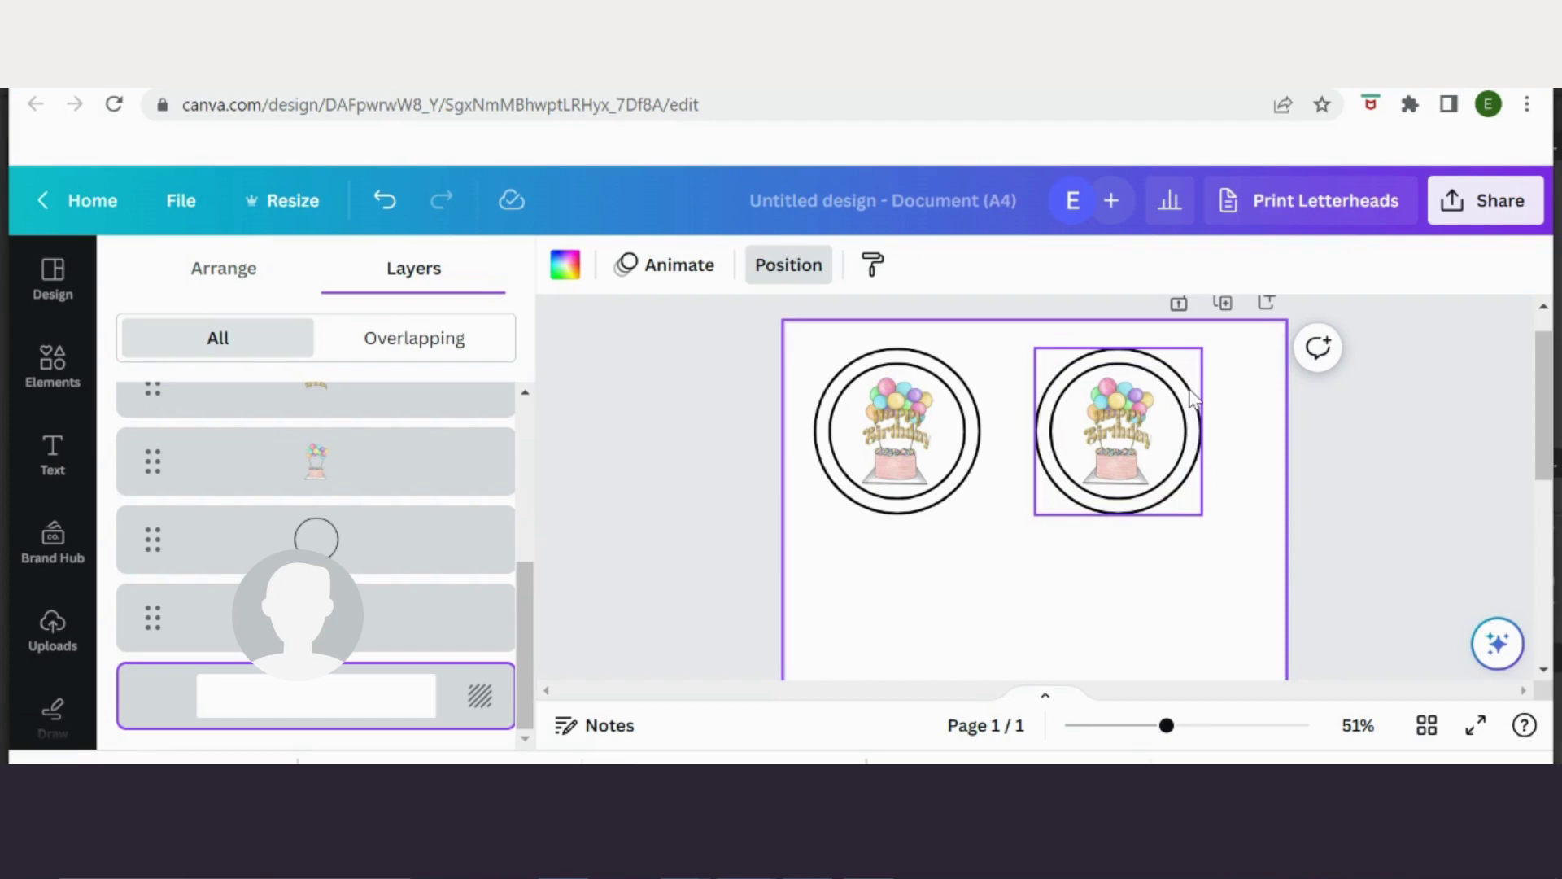
- Add the pink confetti image from the uploads, shrunk to about the outer circle's size and placed just below the right-hand design
click(52, 627)
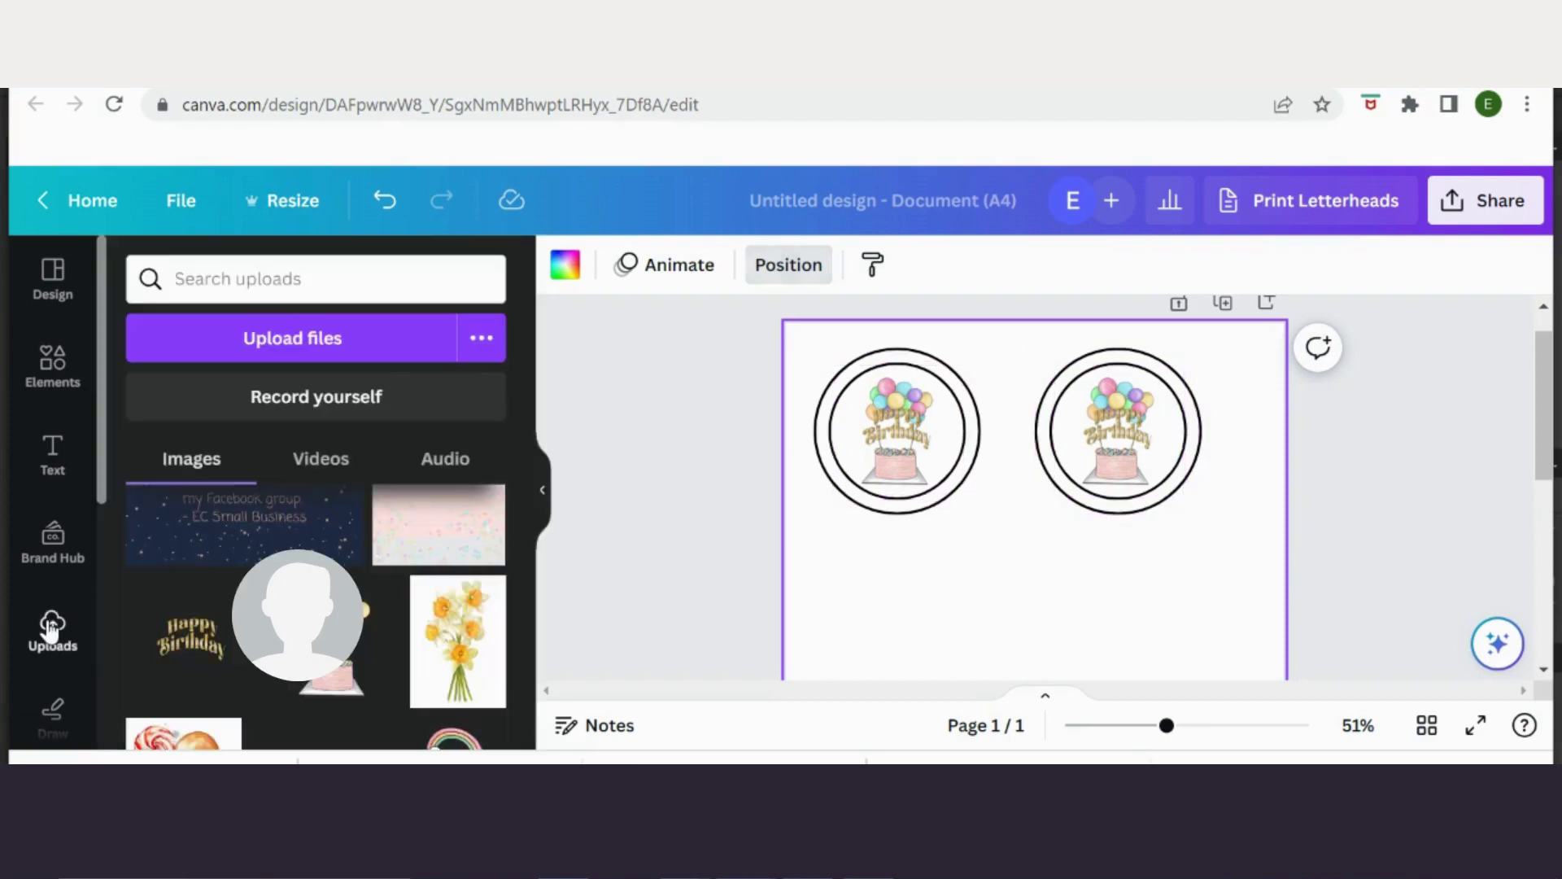
click(426, 552)
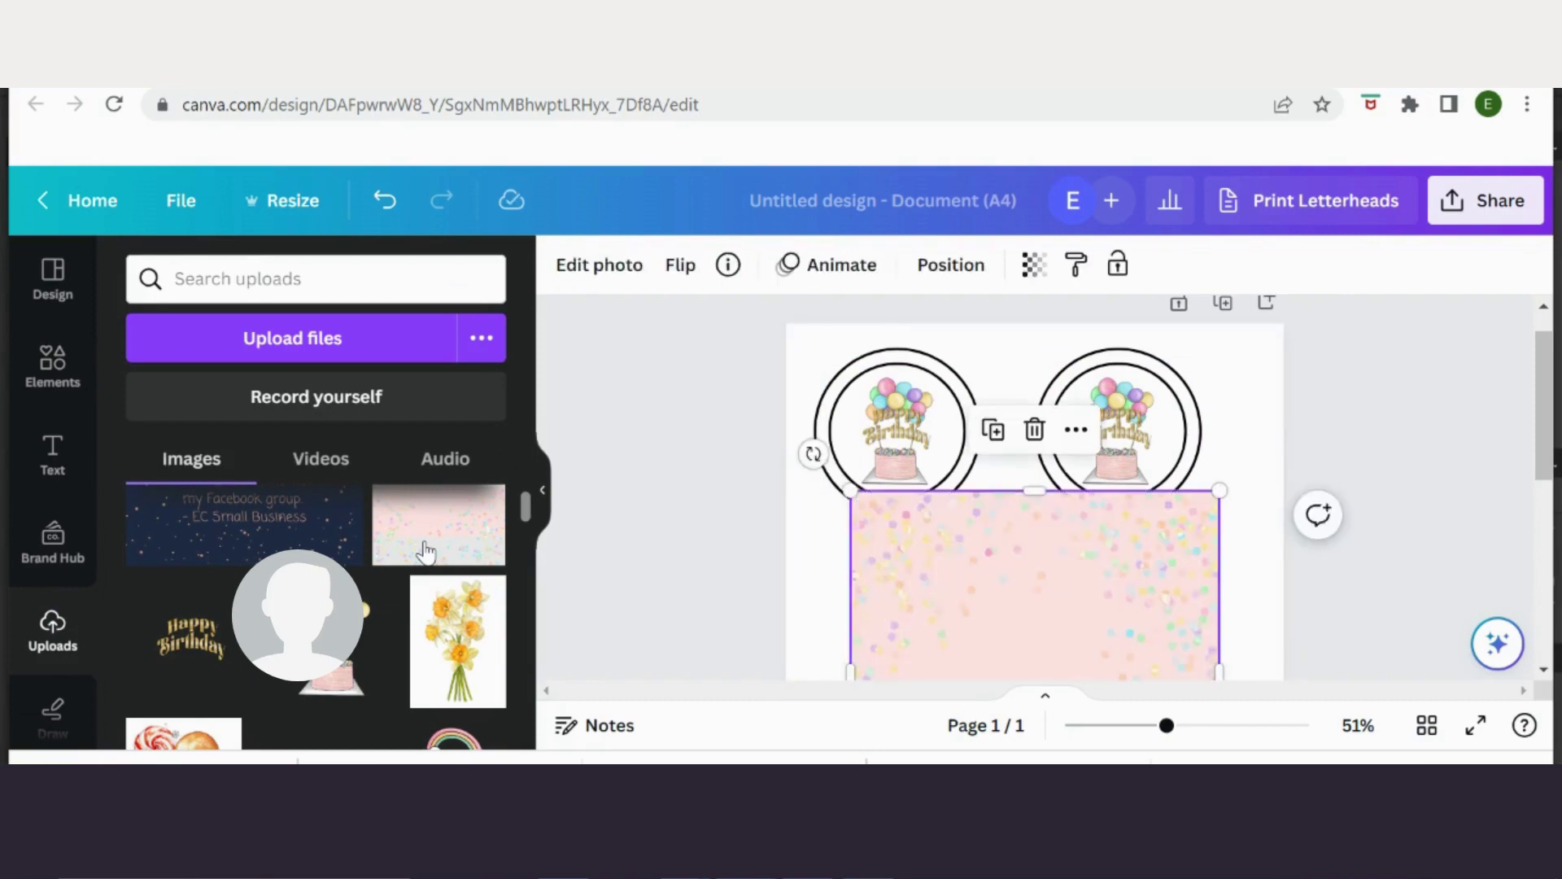
scroll(1103, 544, down, 2)
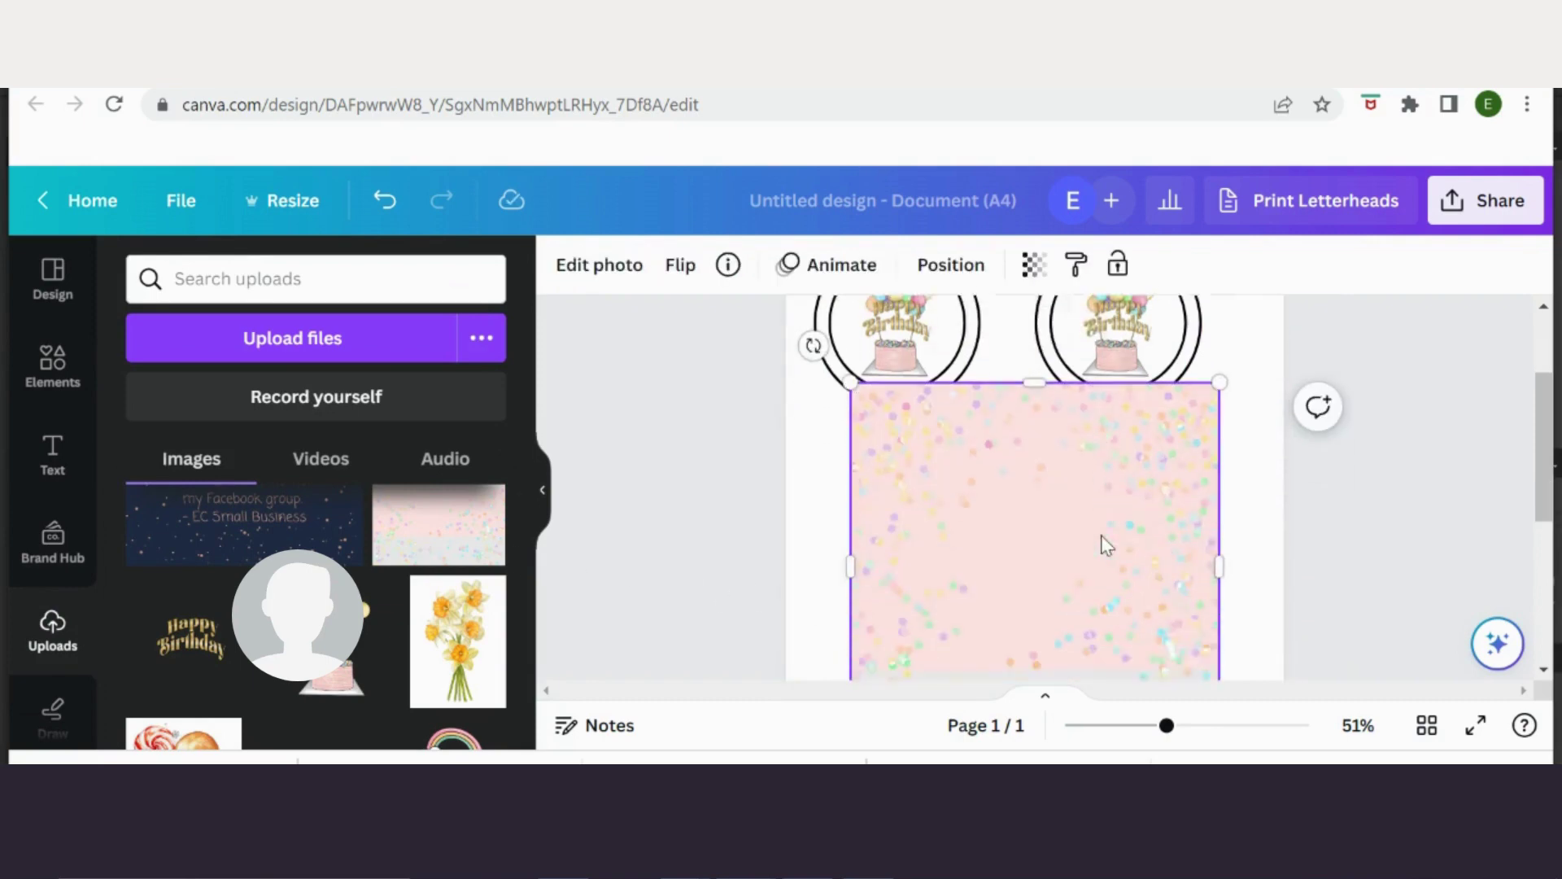
scroll(1107, 543, down, 1)
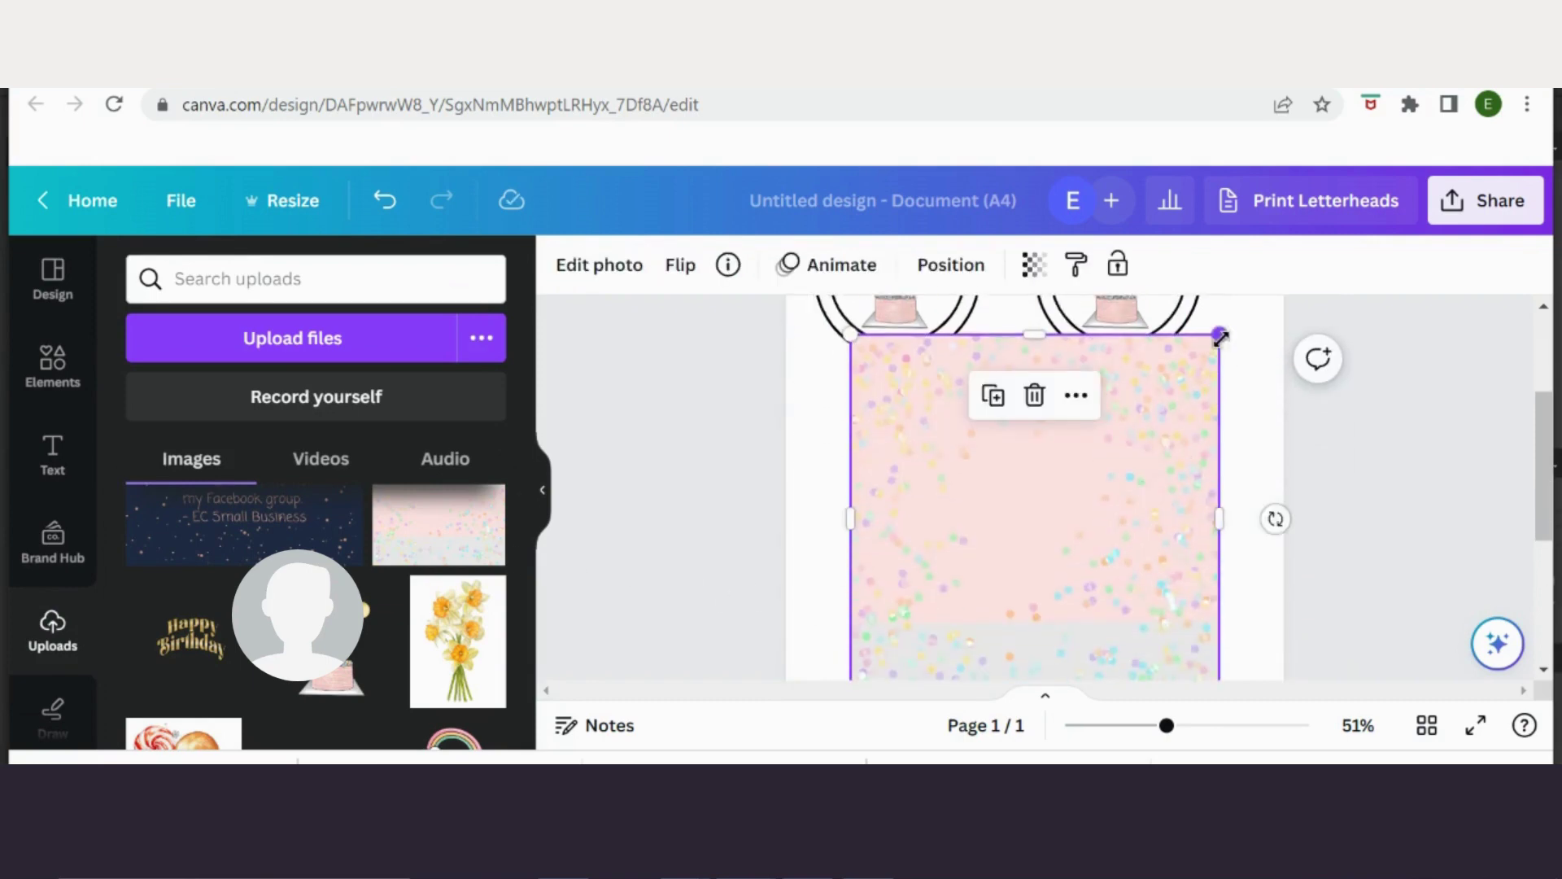
drag(1220, 337, 1058, 579)
scroll(1061, 589, down, 1)
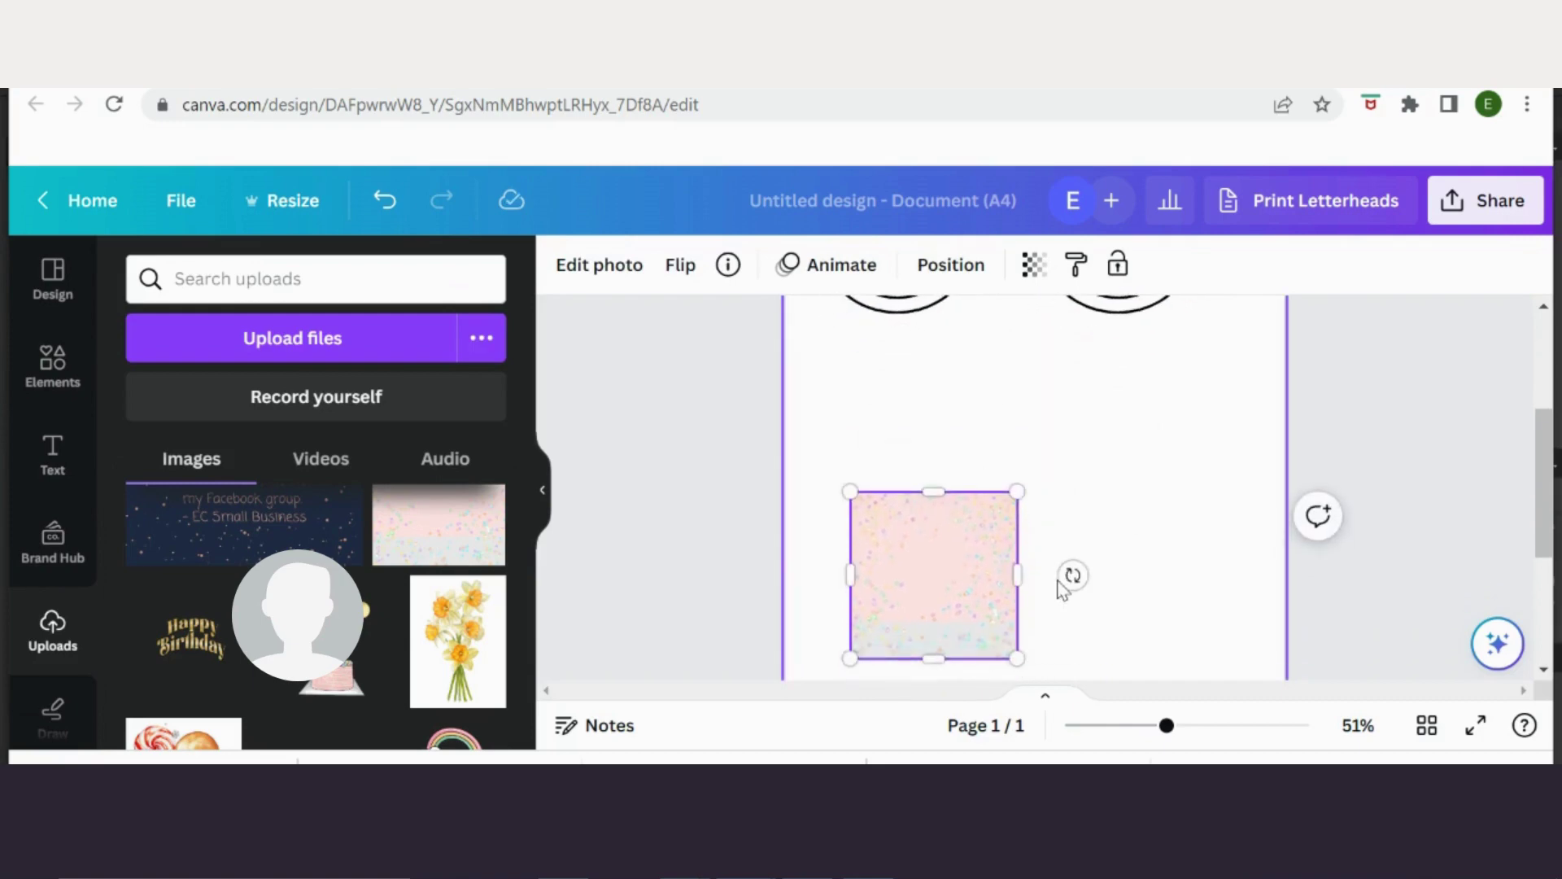
drag(1003, 530, 1155, 395)
scroll(1155, 394, up, 5)
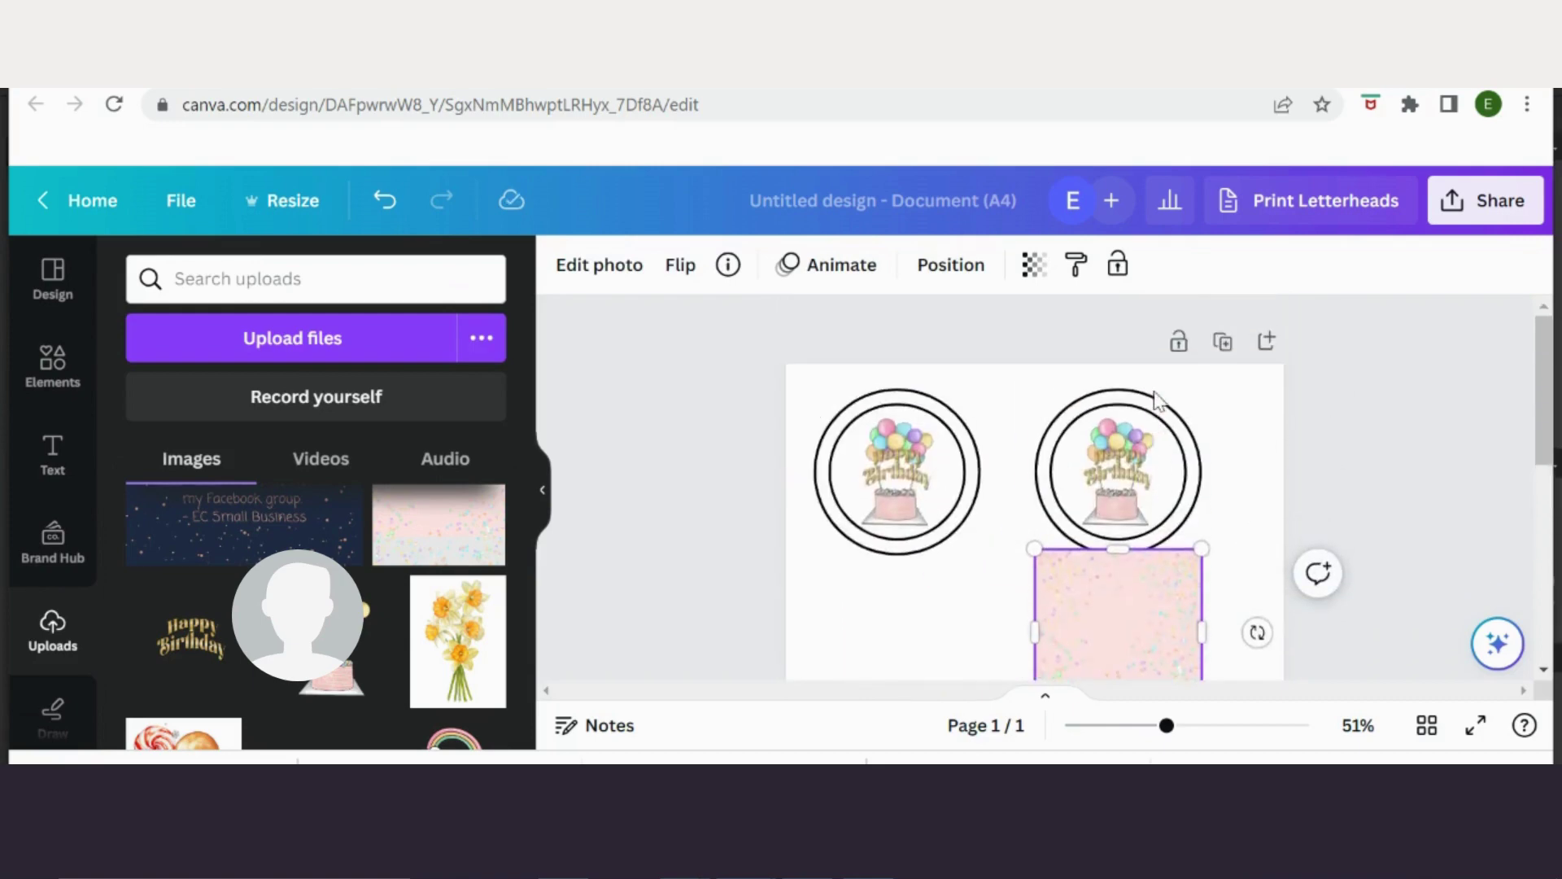
- Move the pink confetti image over the right-hand design, matching its outer circle, and set the image's transparency to 72
drag(1139, 582, 1140, 440)
mouse_move(1036, 555)
mouse_down()
mouse_move(1054, 537)
mouse_move(1038, 555)
mouse_up()
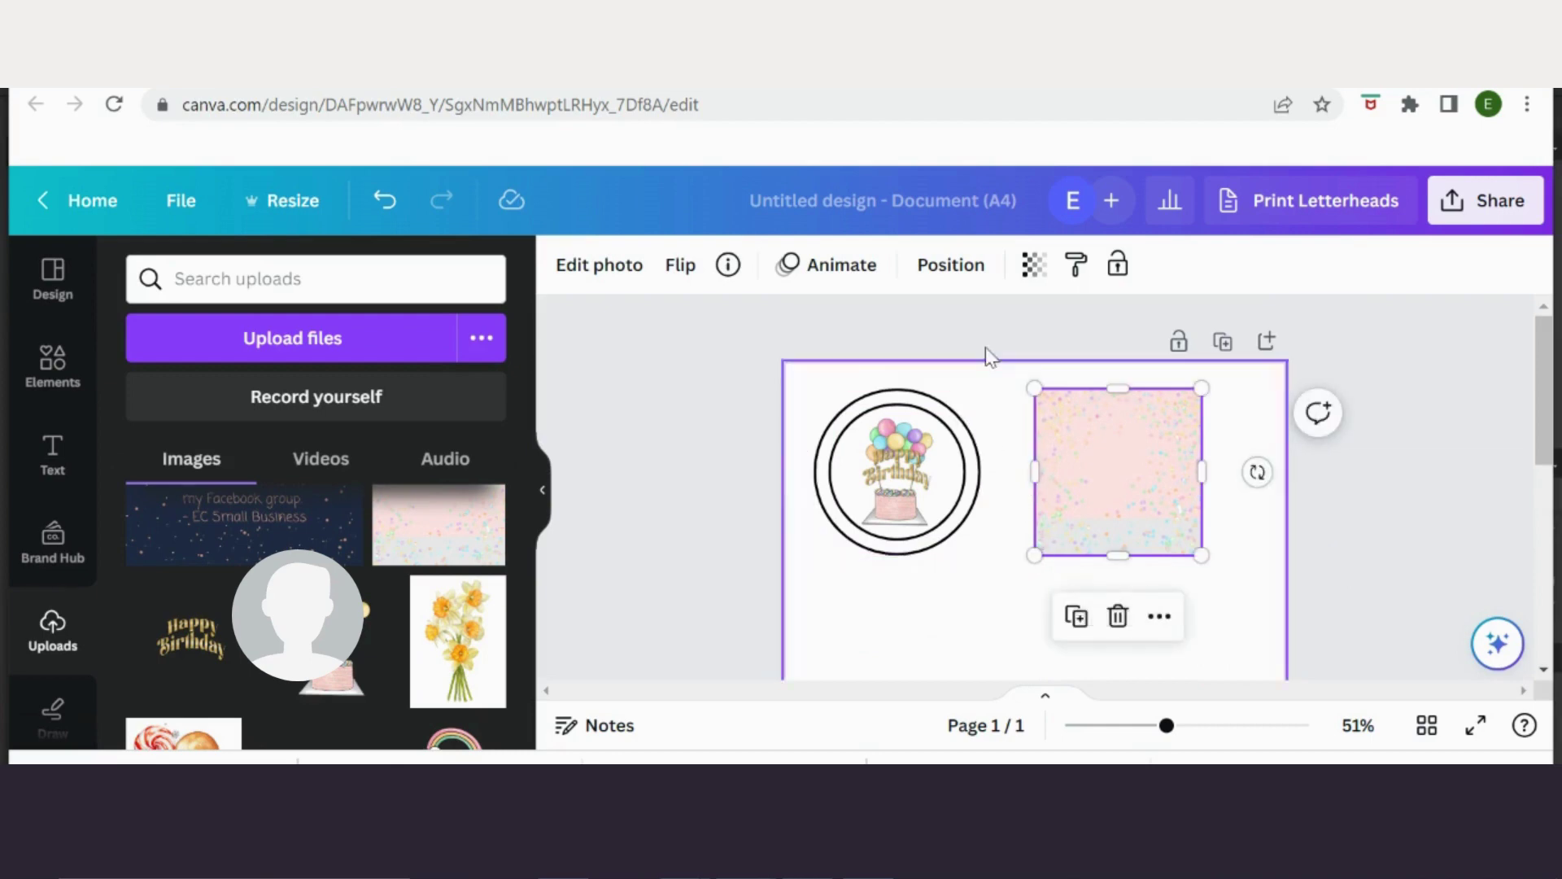
click(1036, 263)
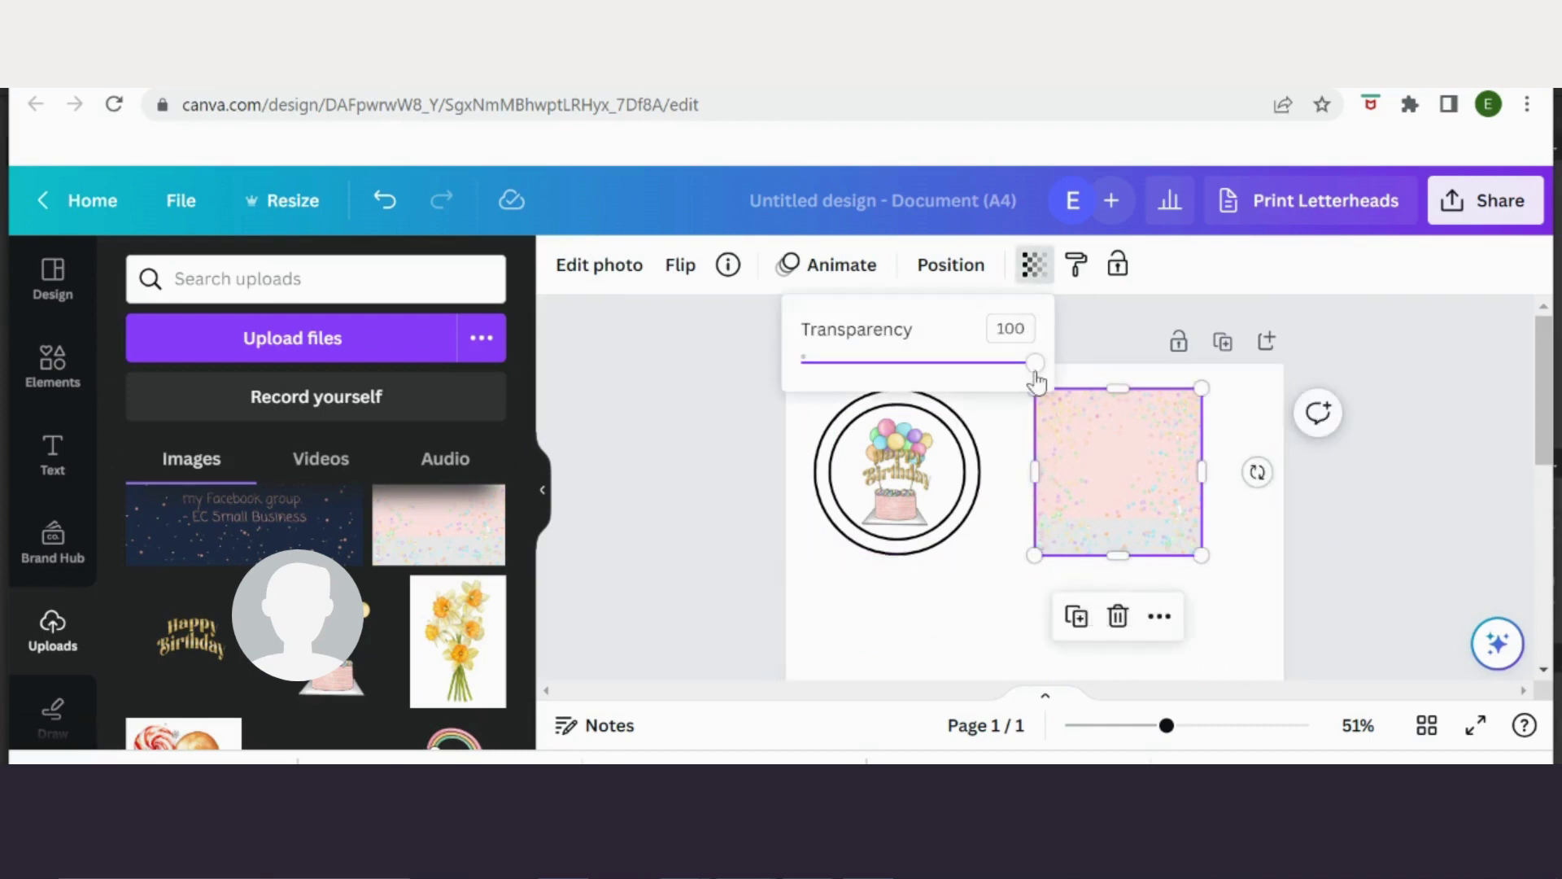
drag(1032, 371, 970, 382)
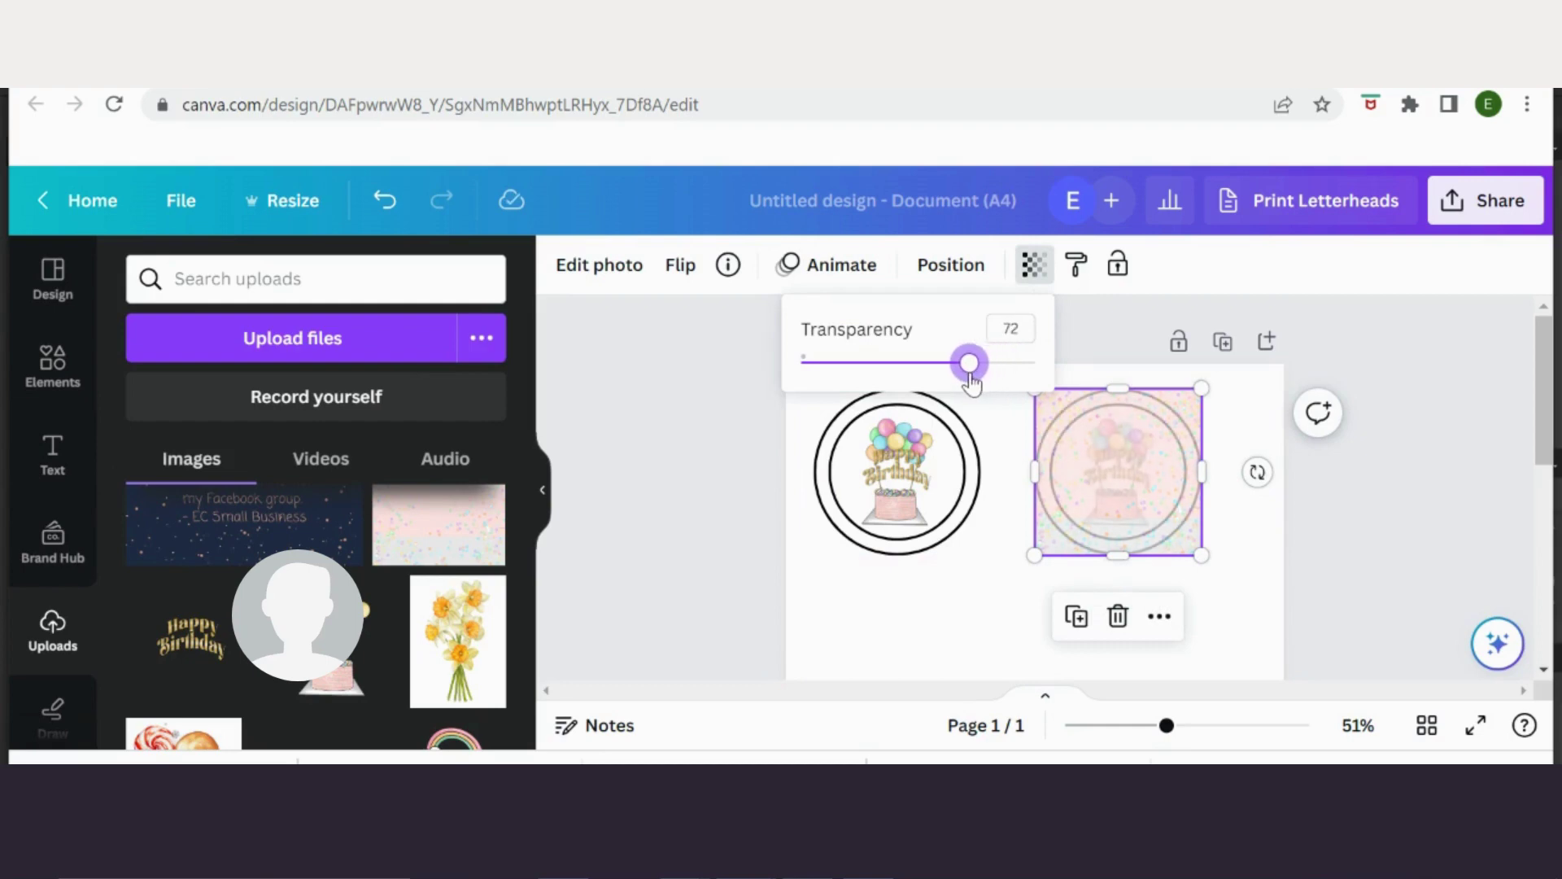
- Send the confetti image backward until it lies behind the lettering, the cake and both circles of the right-hand design
click(957, 287)
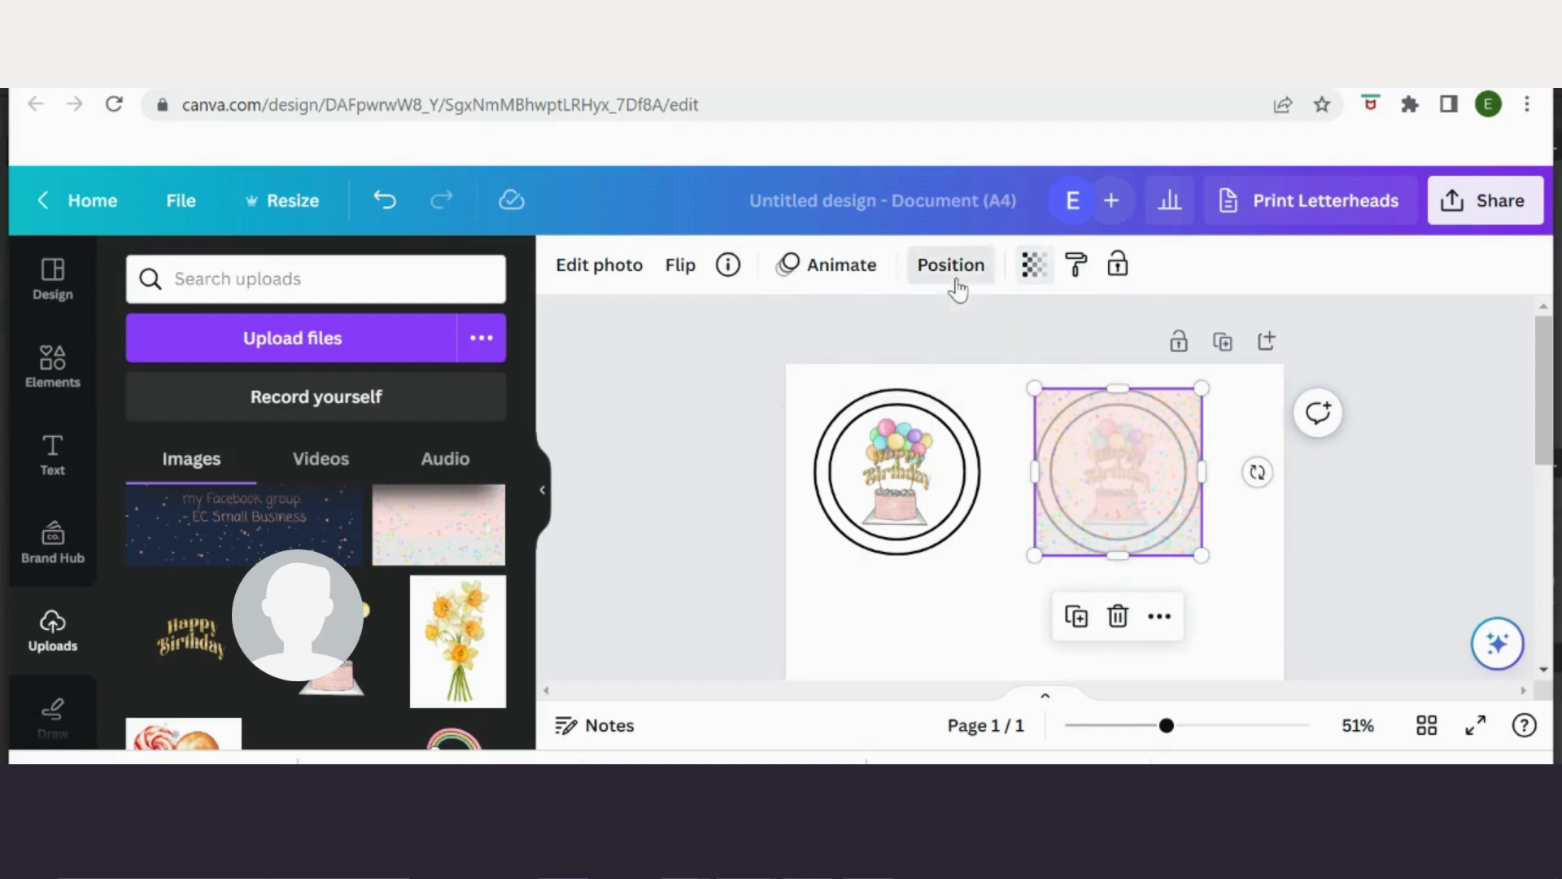
mouse_move(446, 432)
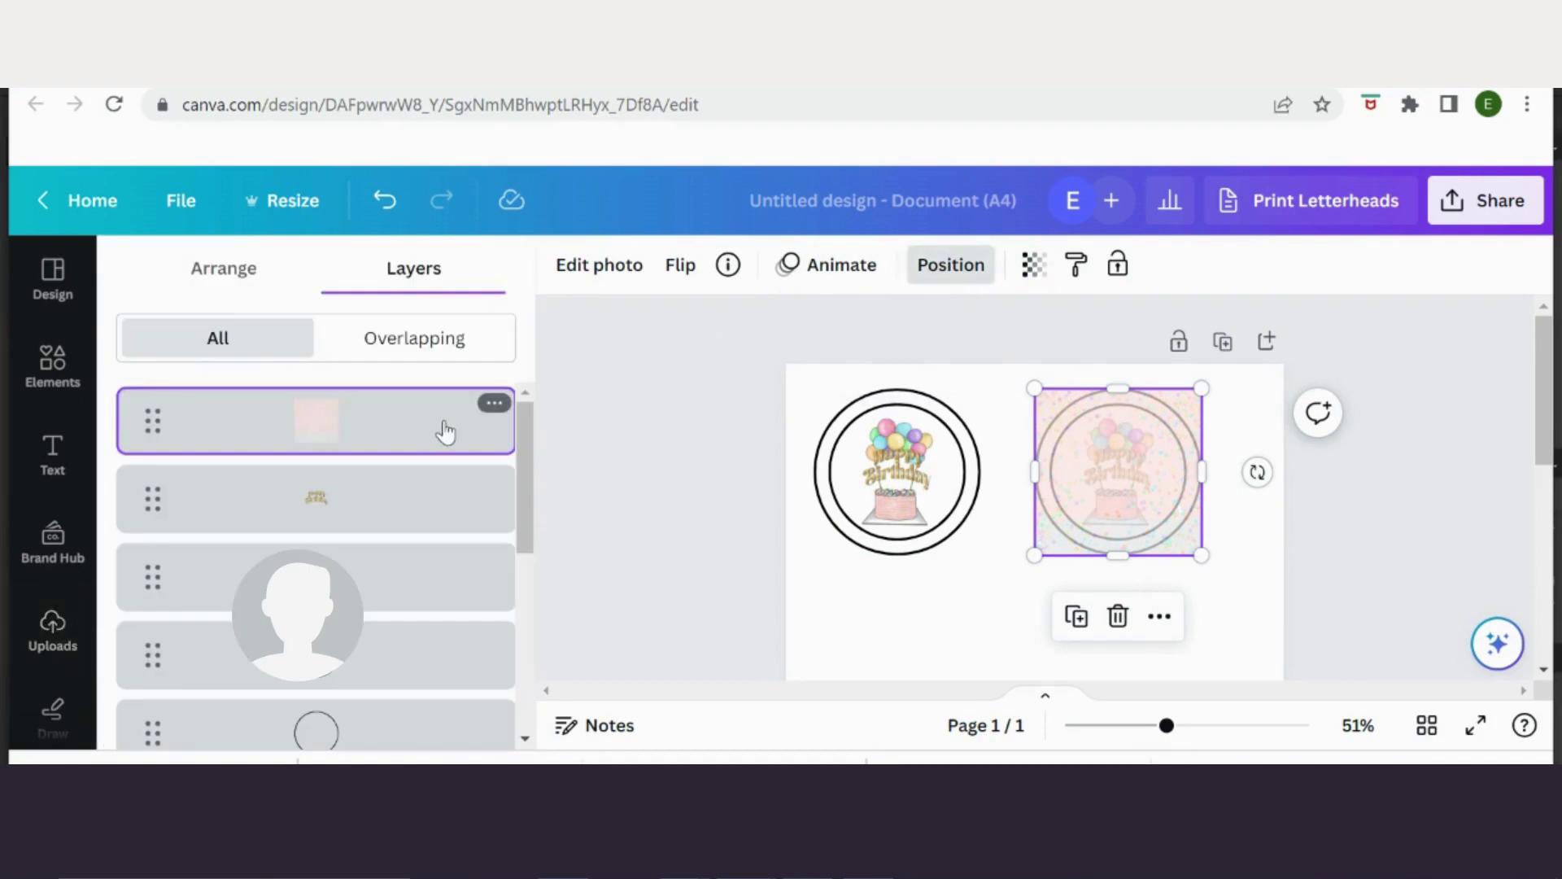
click(251, 283)
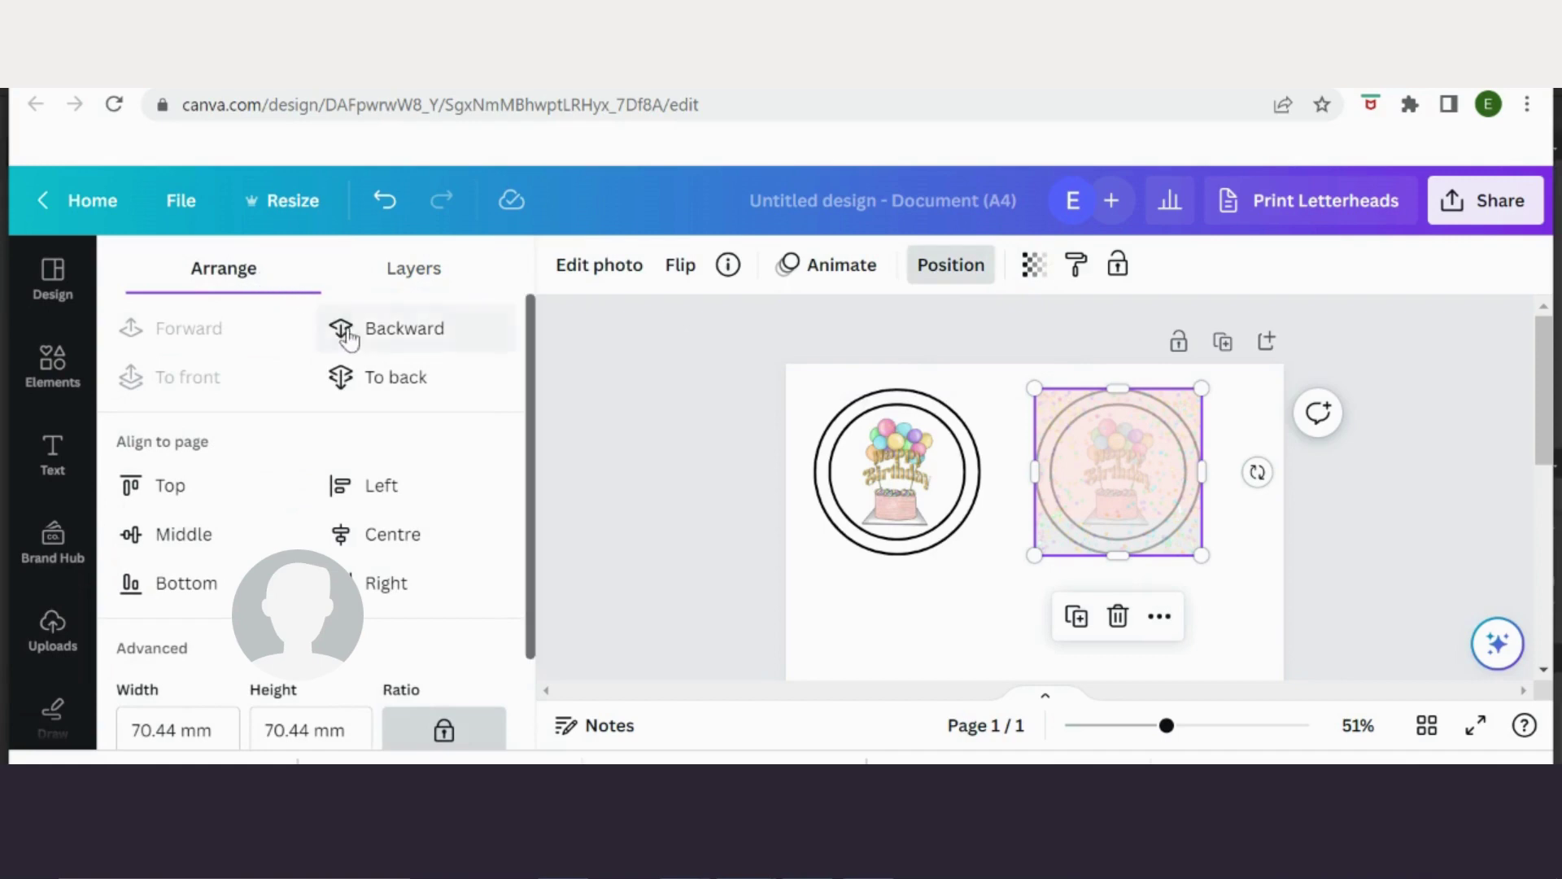
click(376, 342)
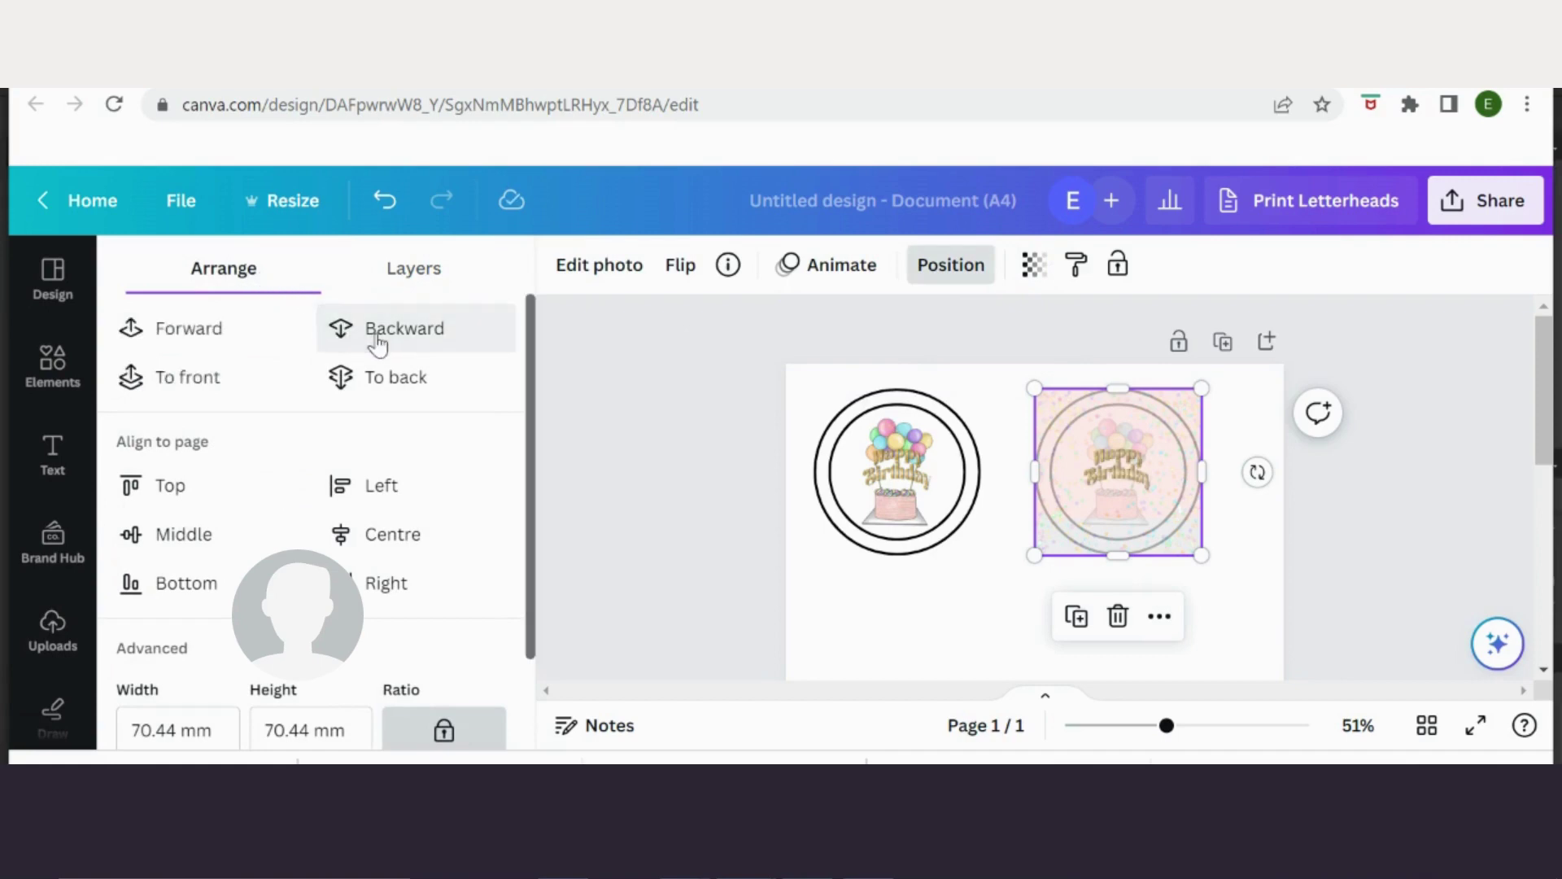
click(377, 343)
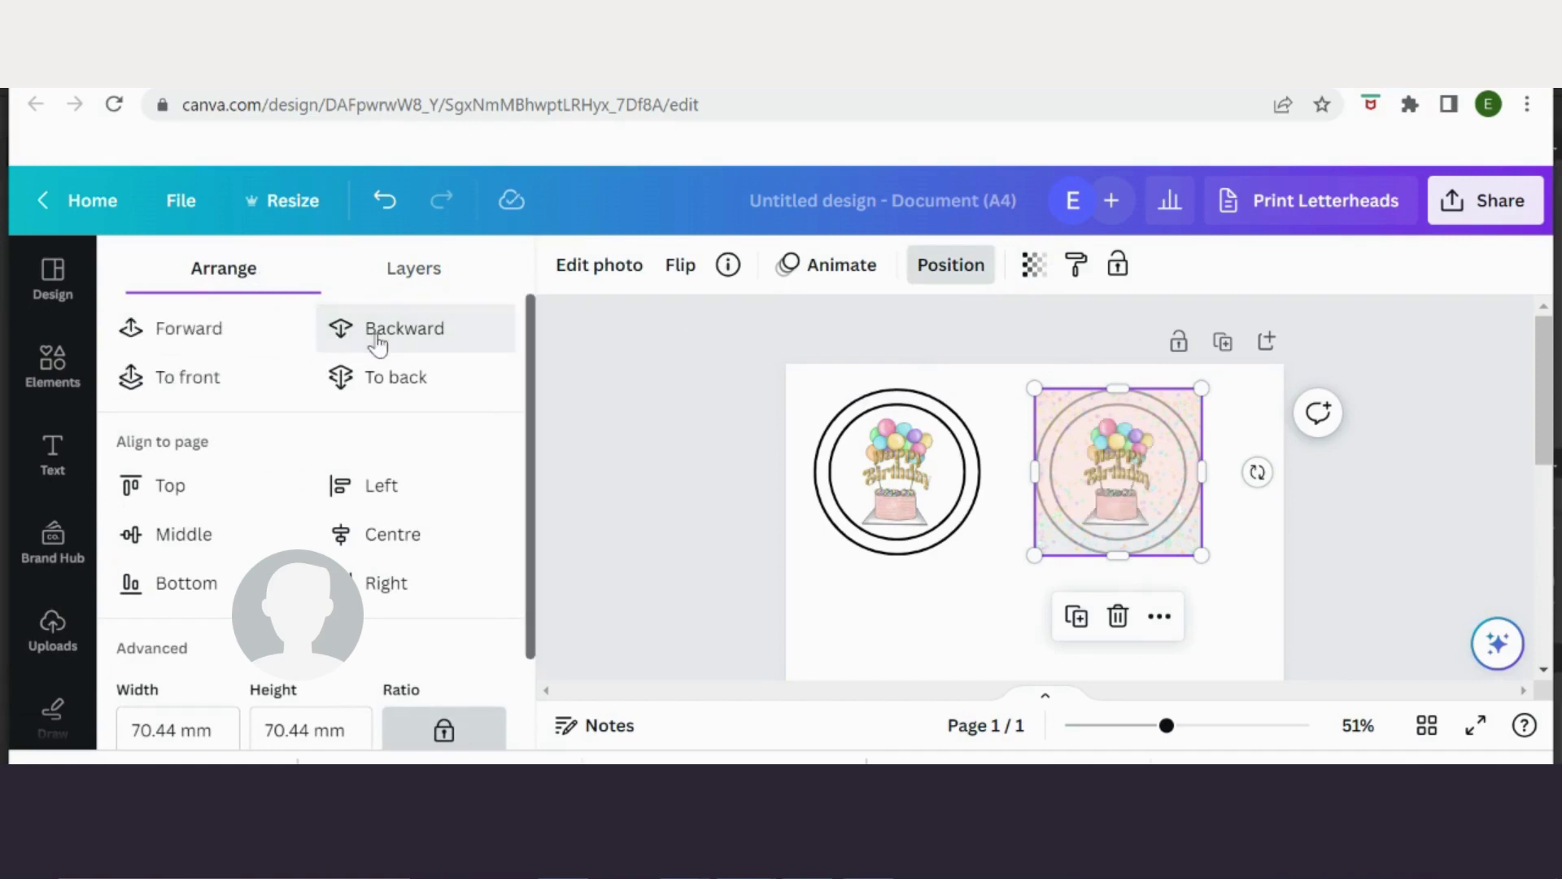
click(376, 343)
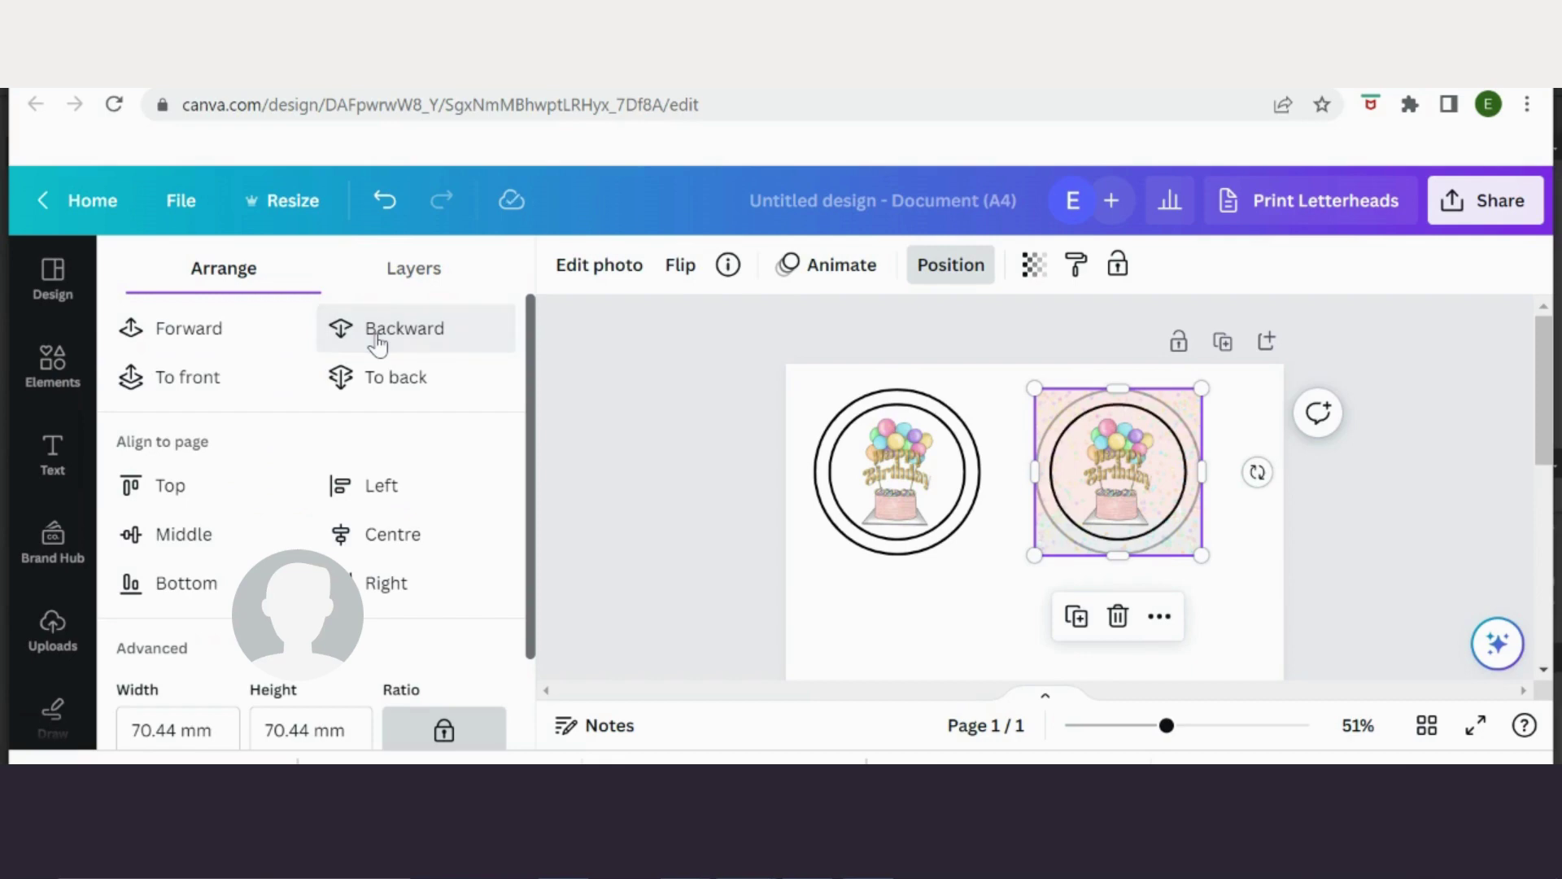
click(377, 342)
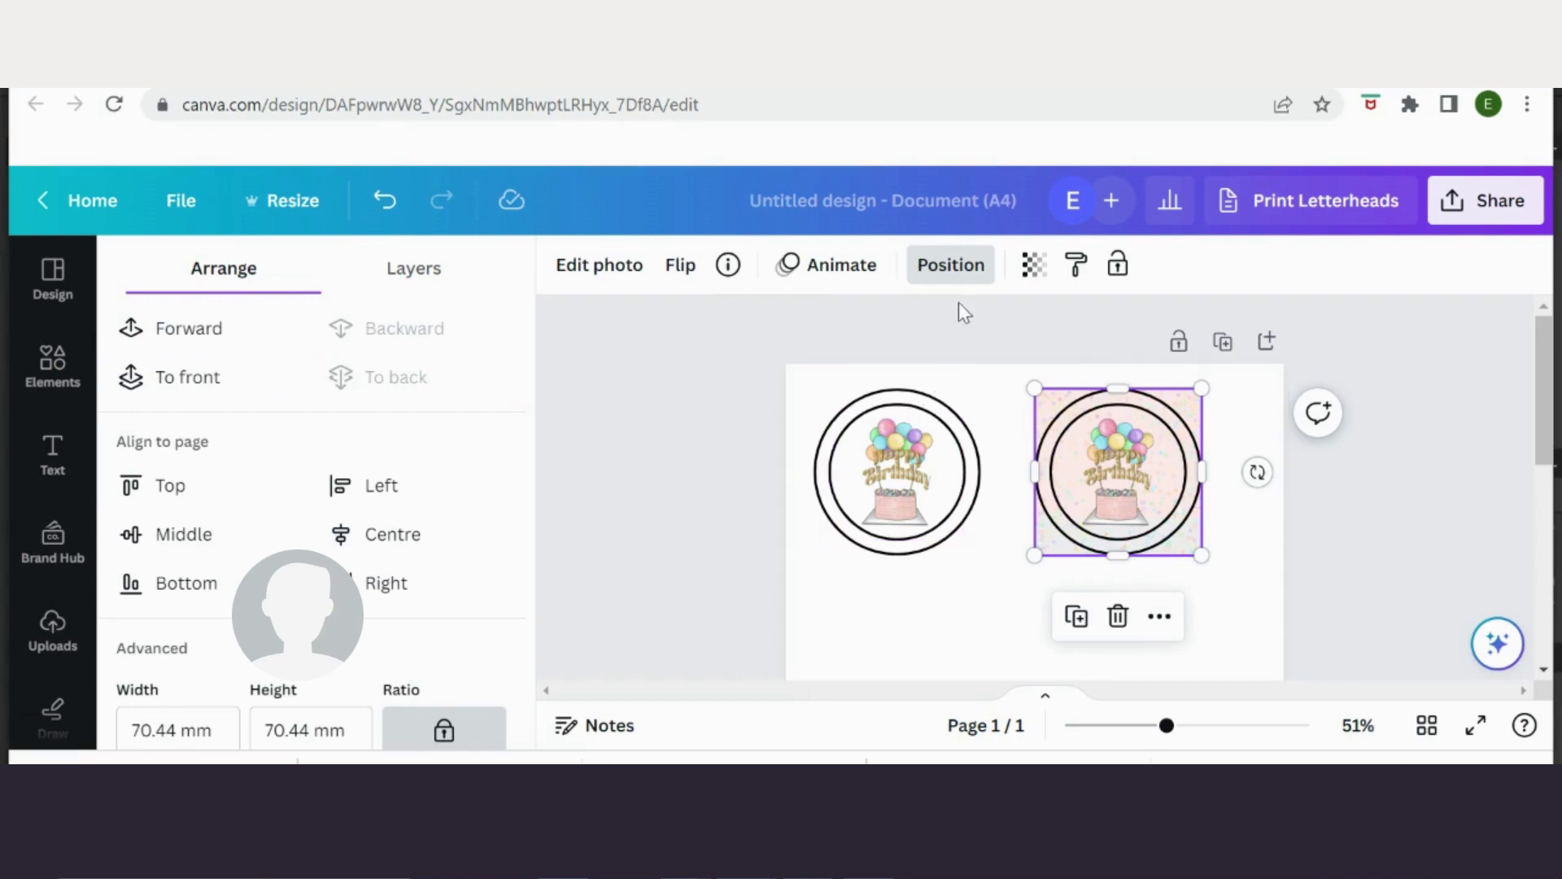
- Set the confetti background's transparency to 100 and deselect the image
click(1033, 264)
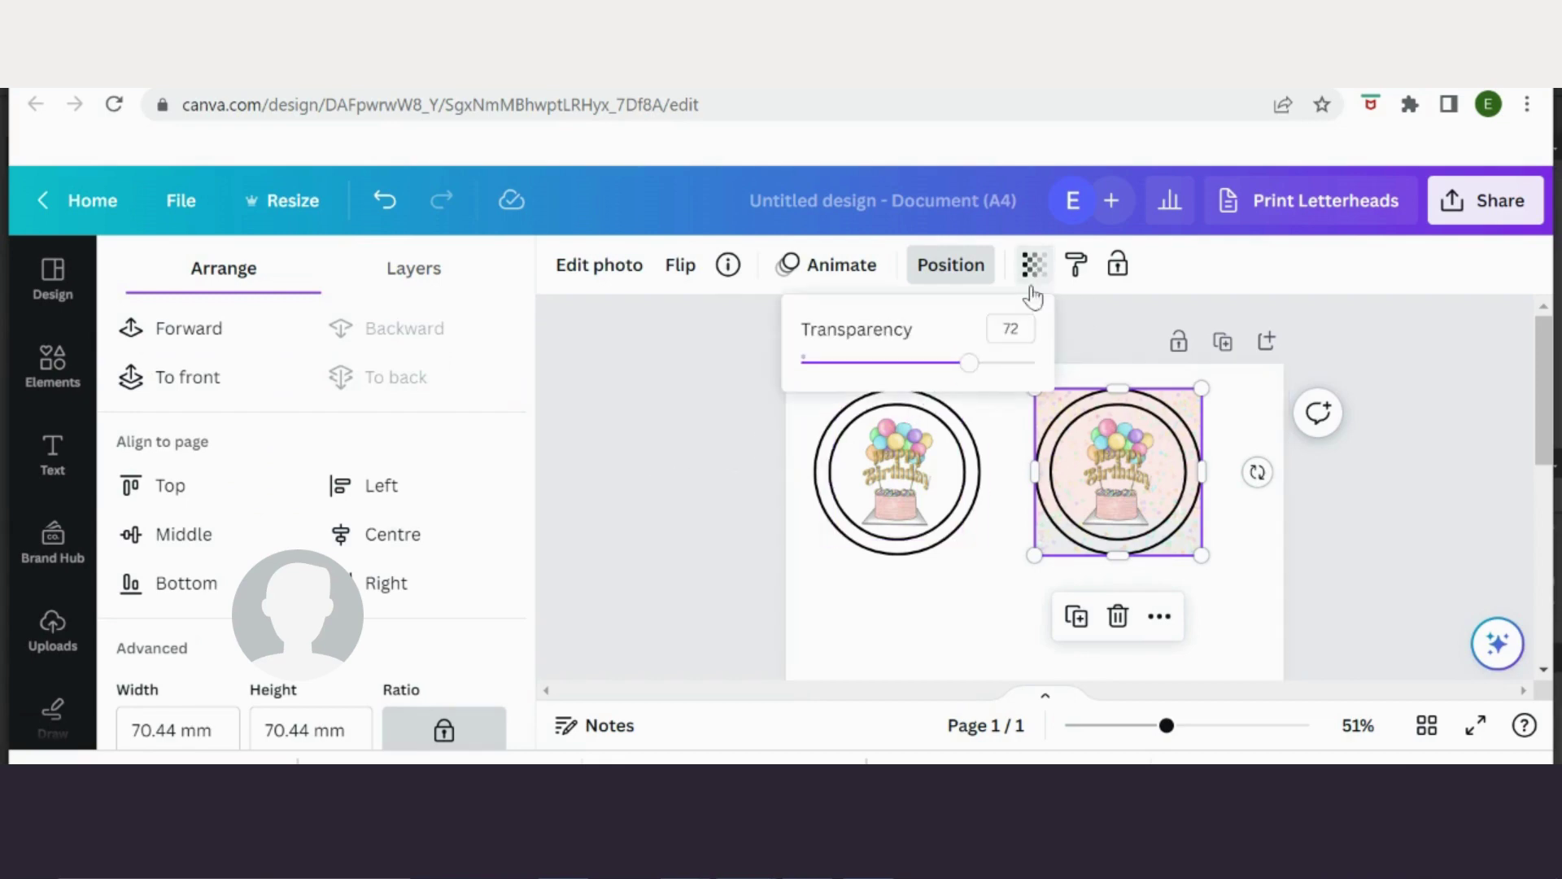
drag(978, 370, 1039, 371)
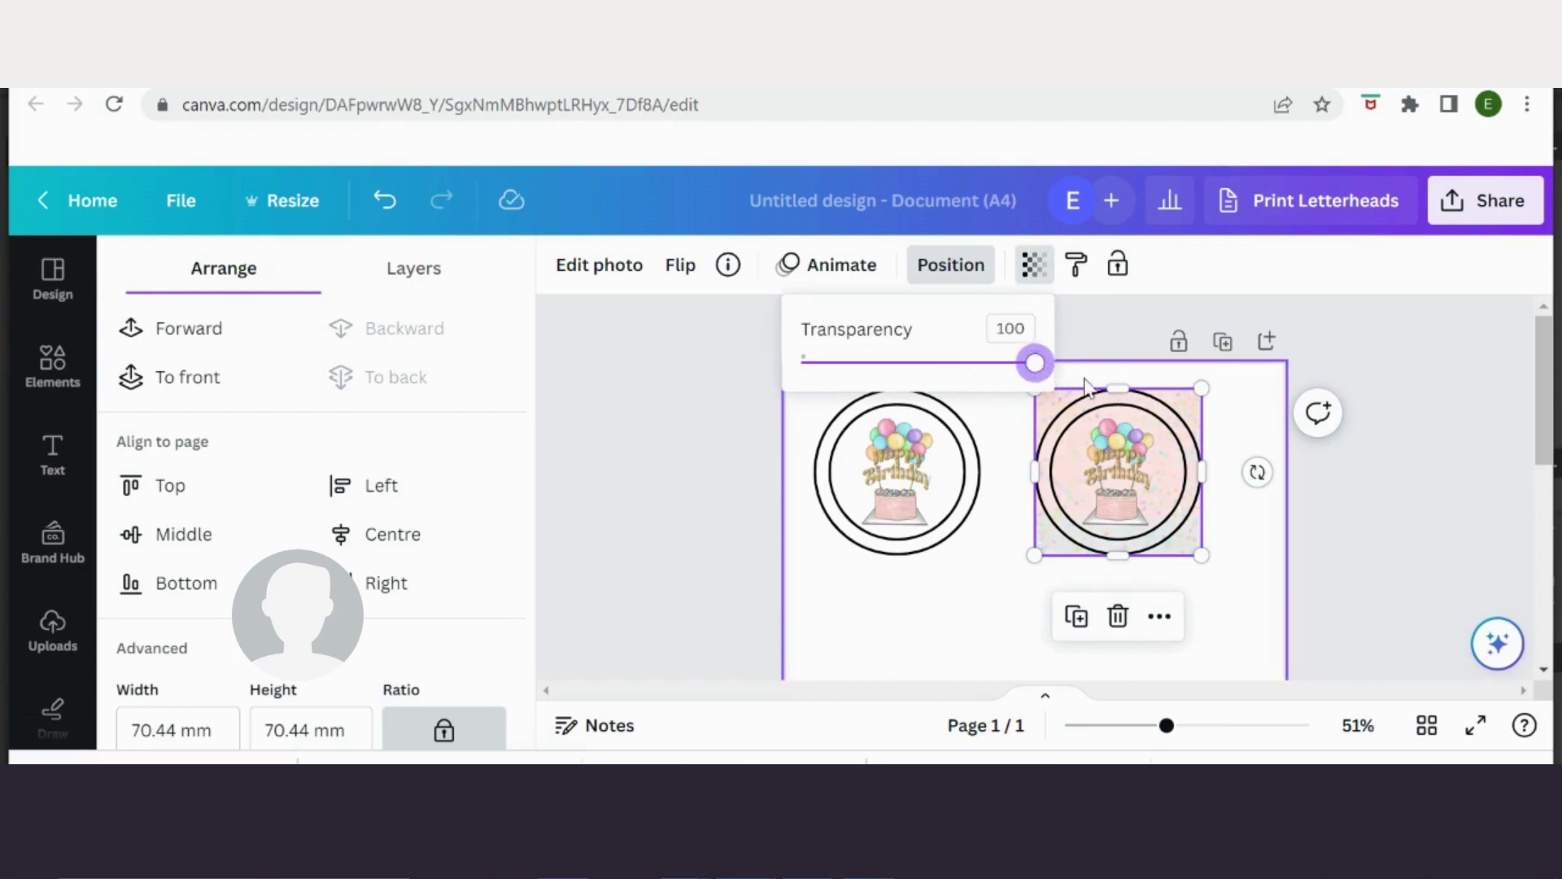
click(1292, 556)
click(1268, 553)
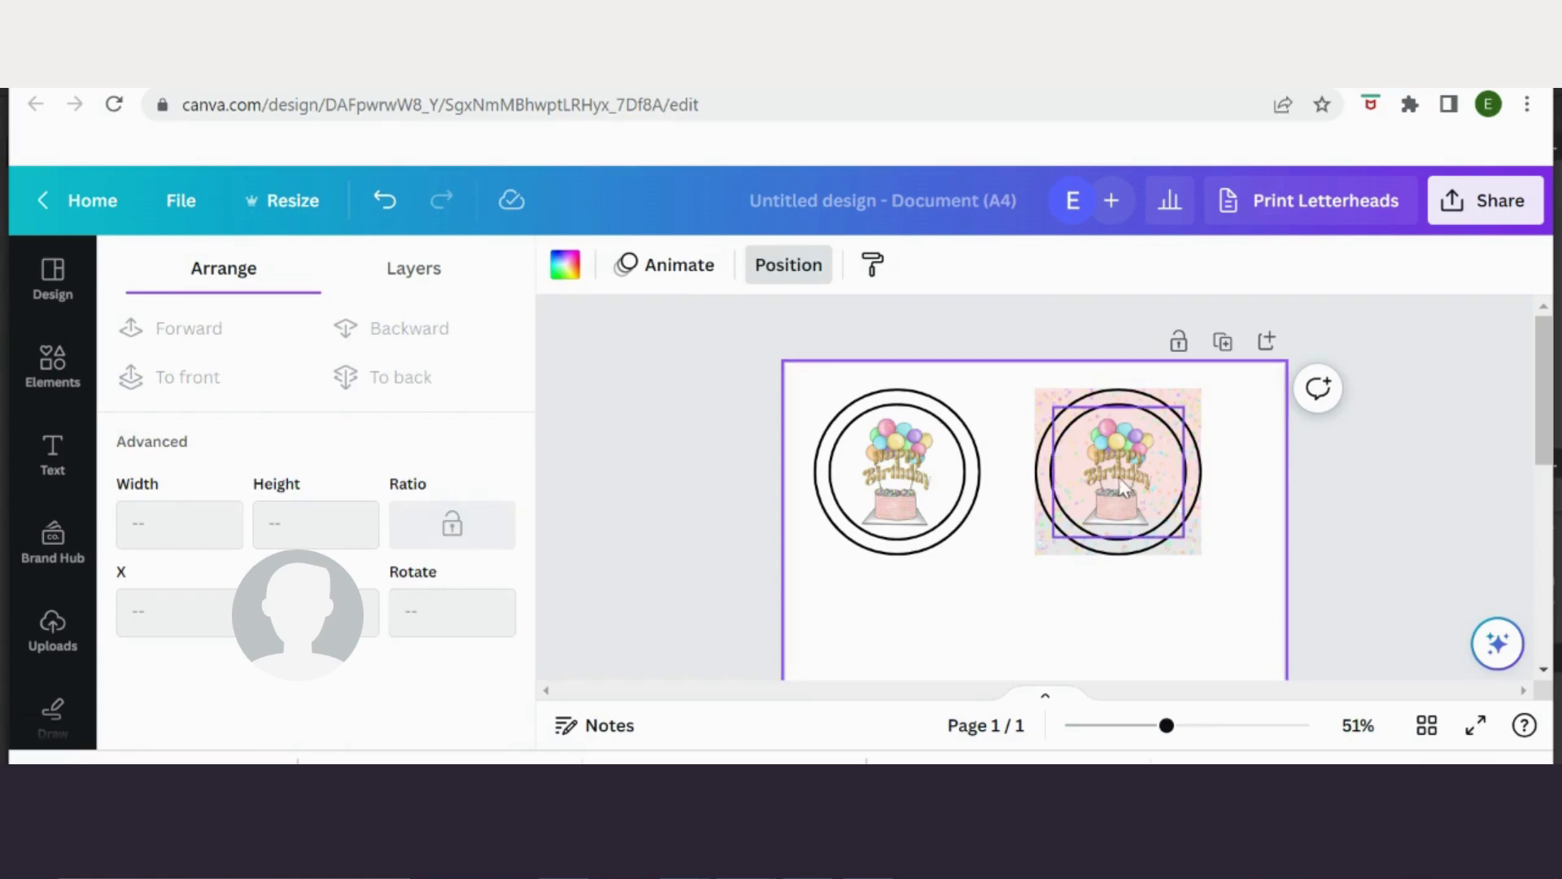
- Remove the 58 mm inner circle from the right-hand confetti design
click(1184, 474)
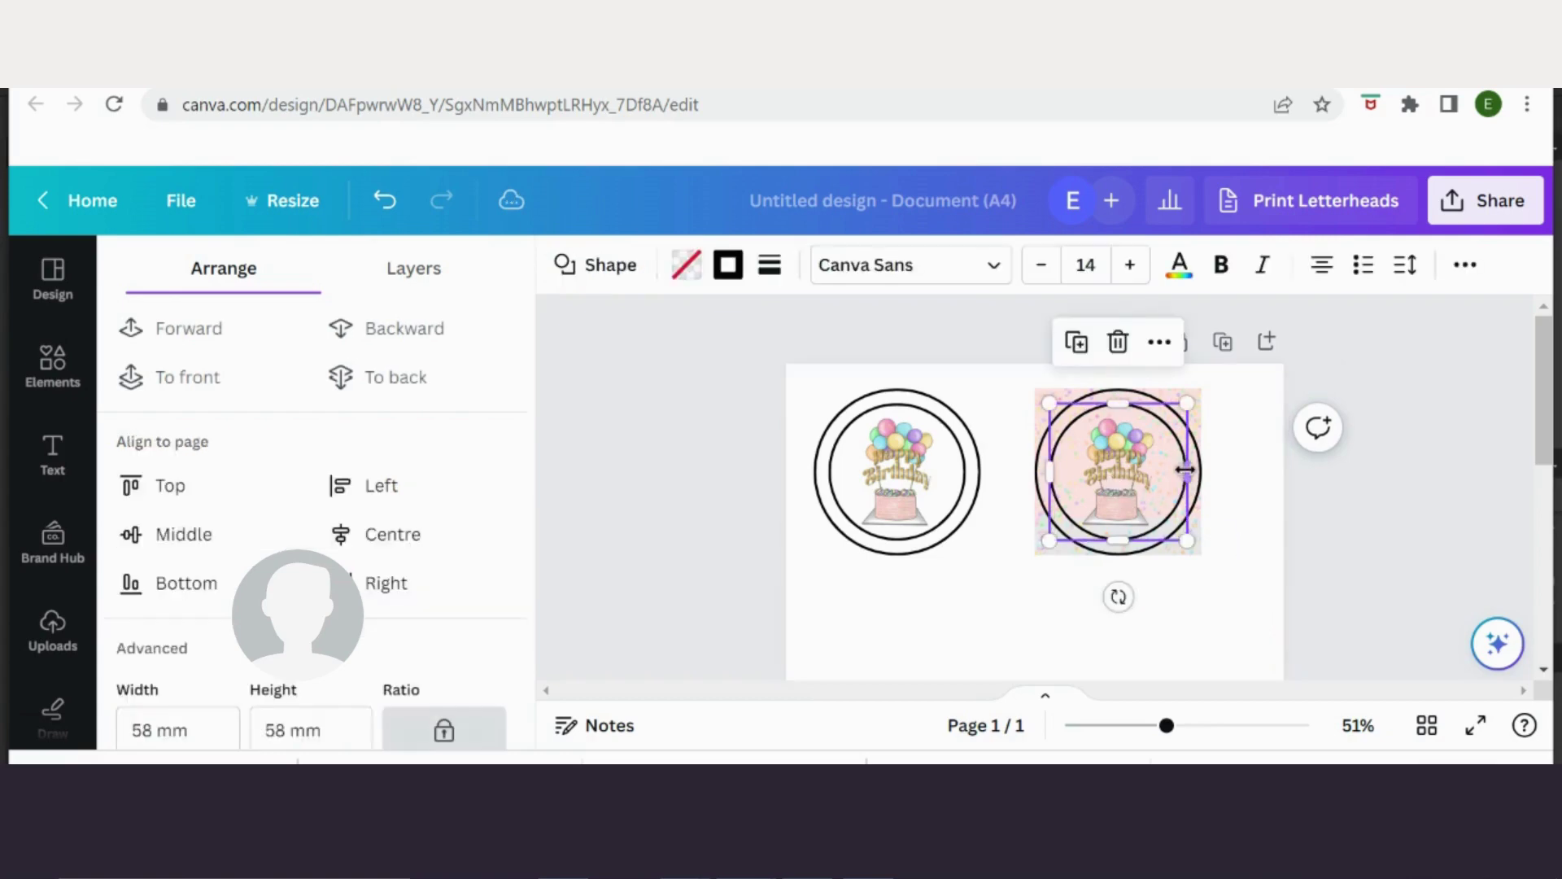
click(1185, 472)
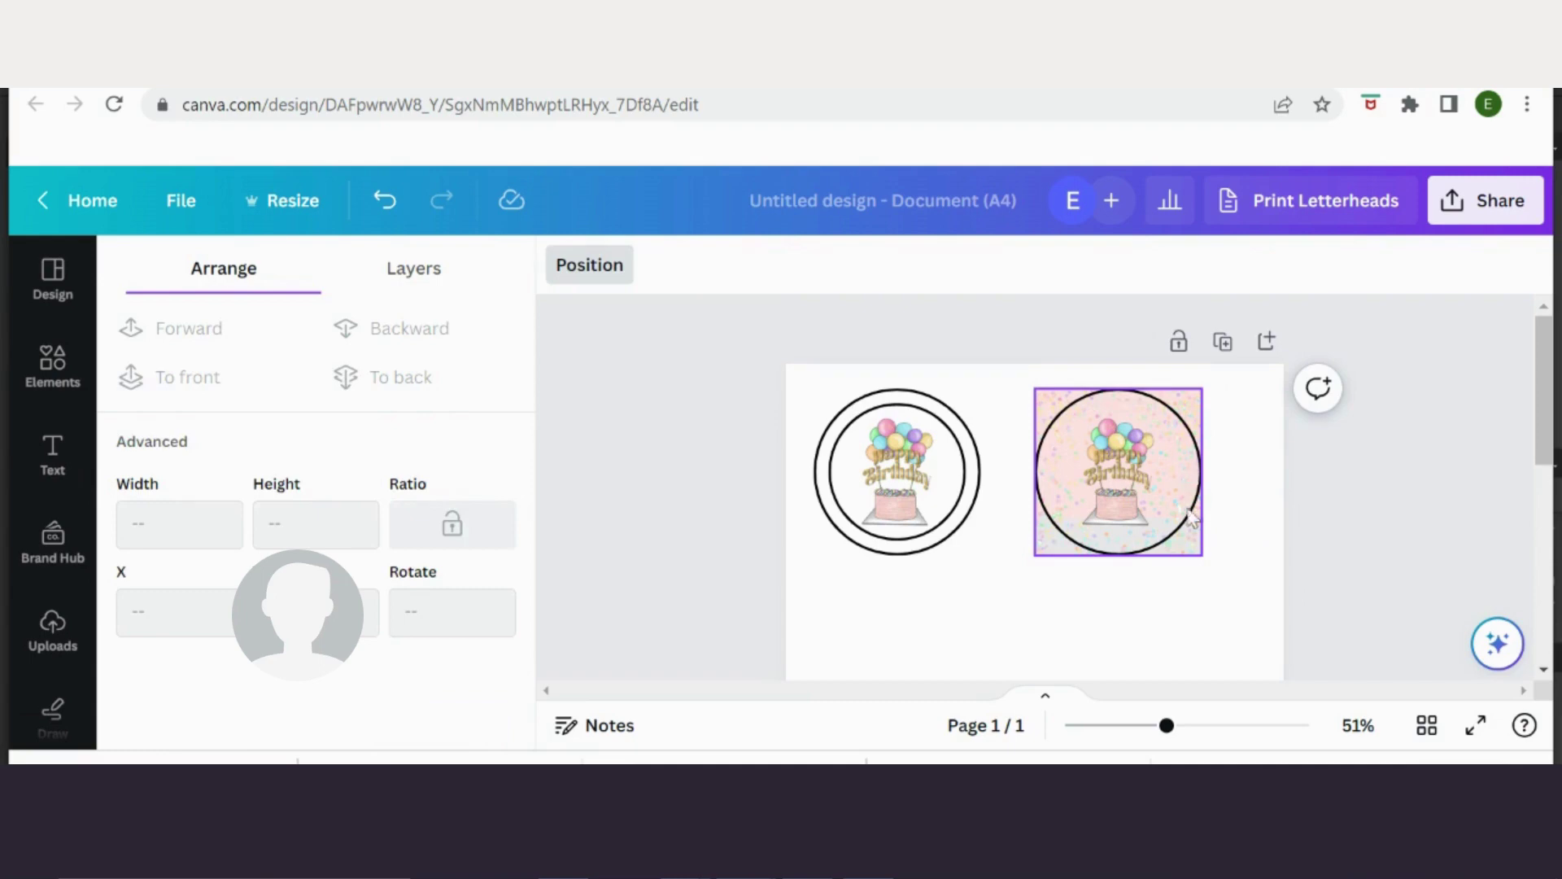
click(1188, 569)
click(1179, 549)
click(1020, 506)
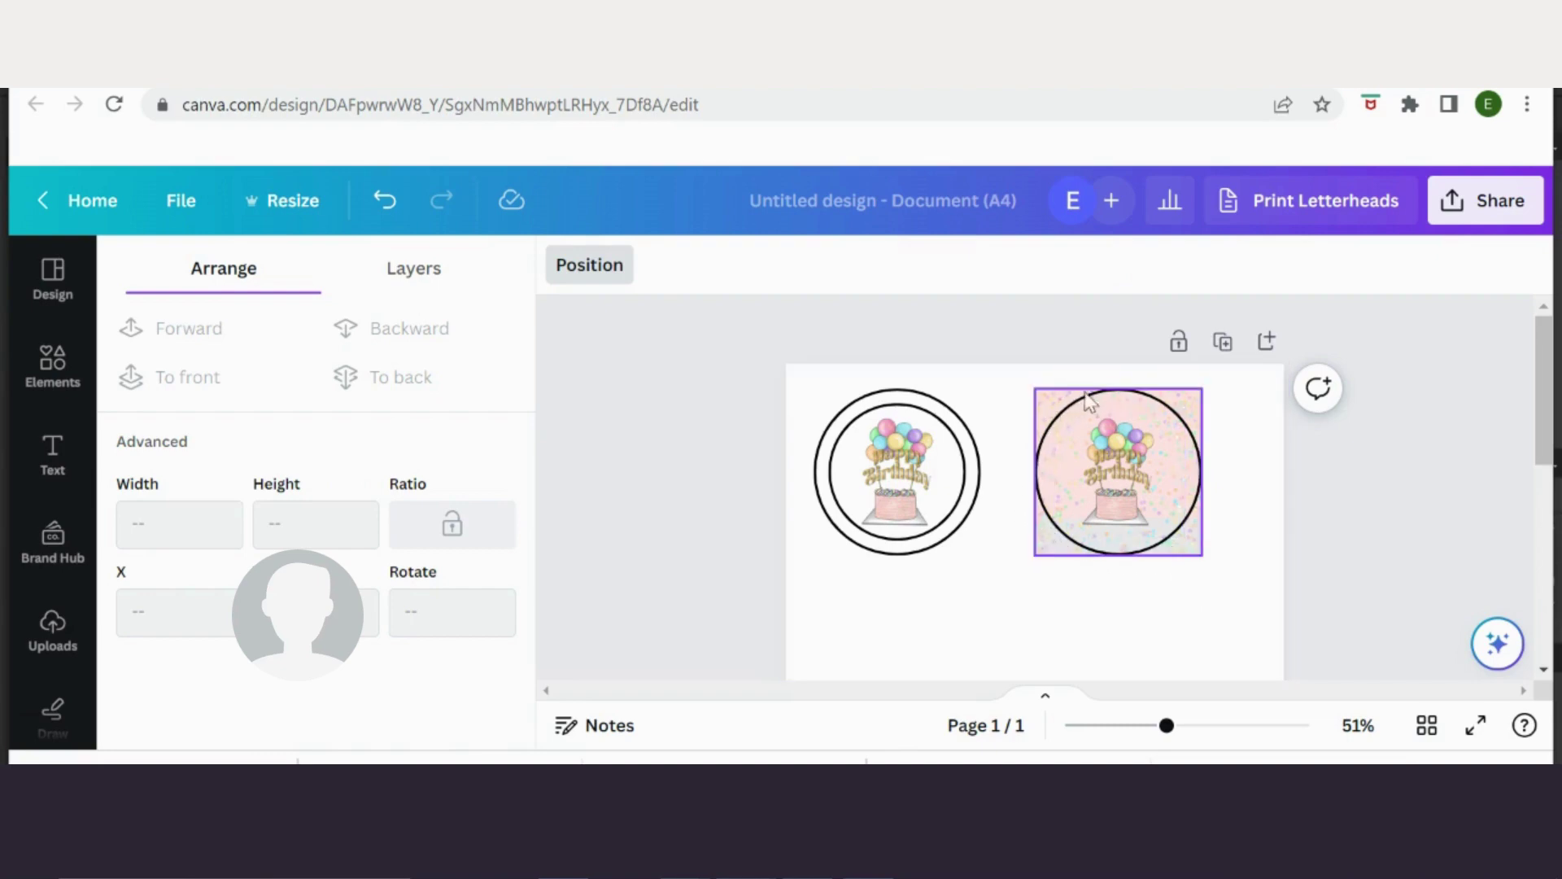